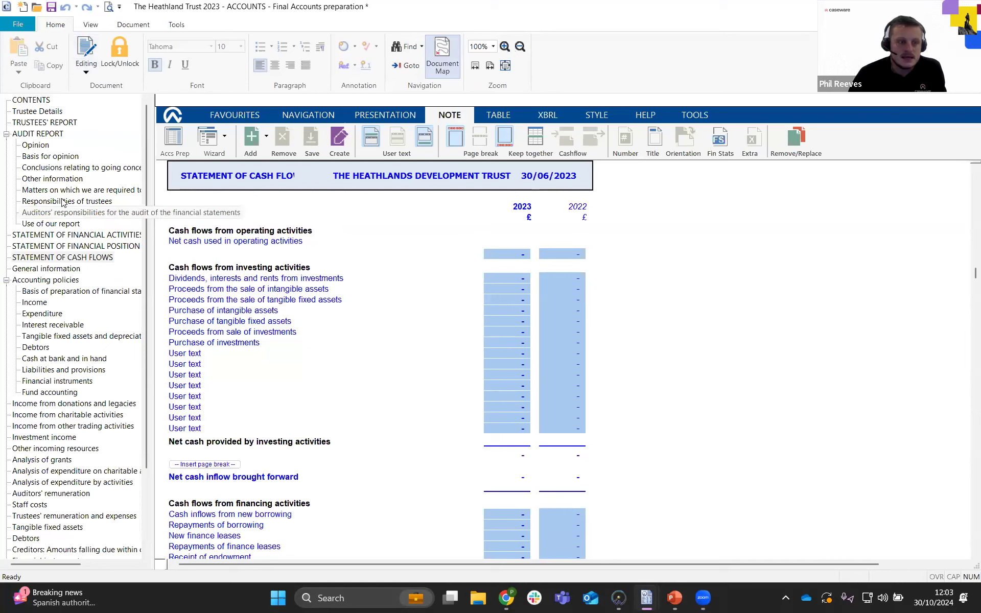
Run Remove/Replace on the Statement of Cash Flows note in the Heathland Trust accounts and confirm the replacement
click(73, 247)
click(75, 258)
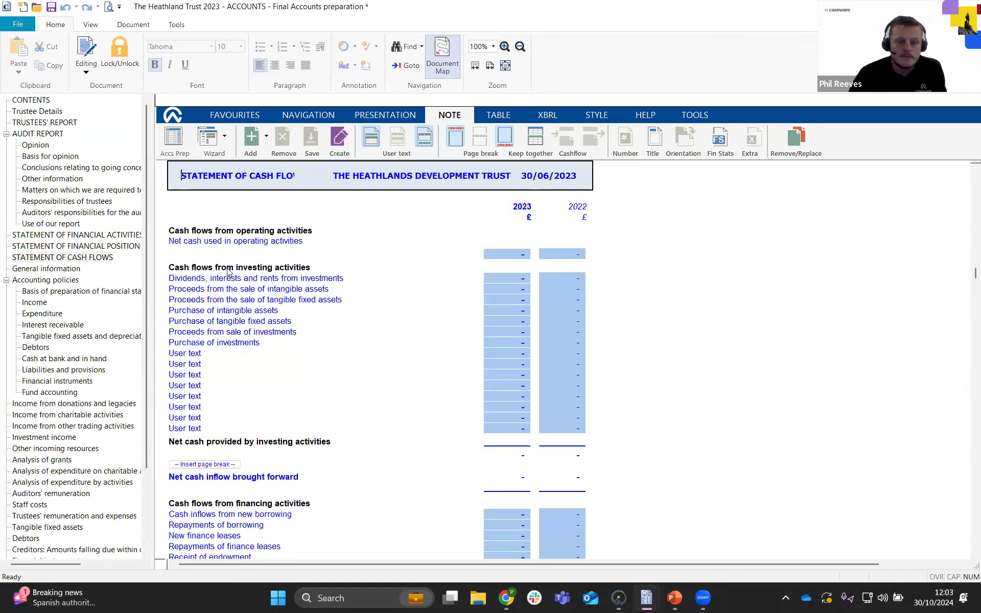
scroll(330, 281, down, 8)
scroll(327, 281, up, 10)
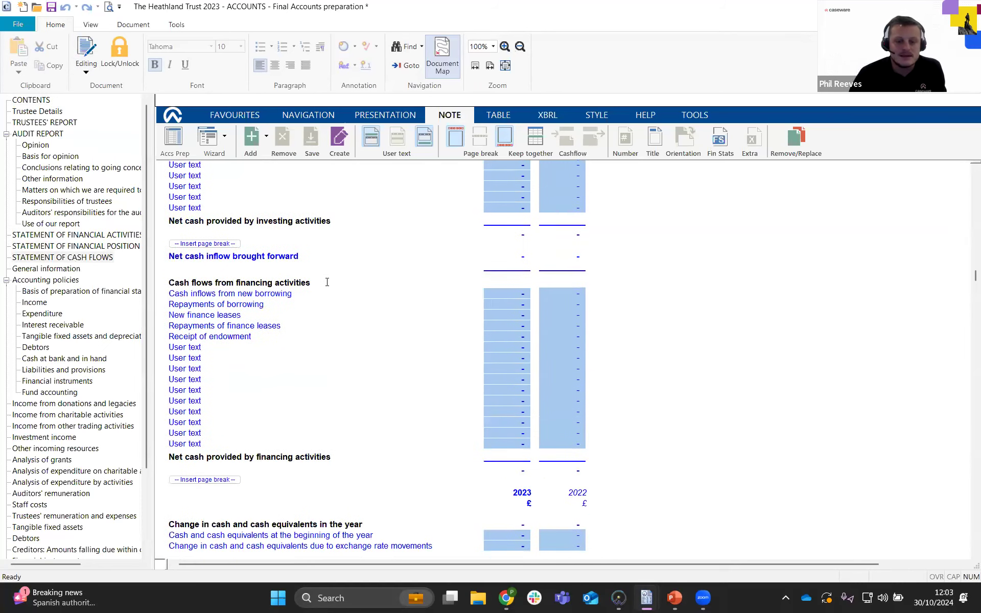
click(230, 287)
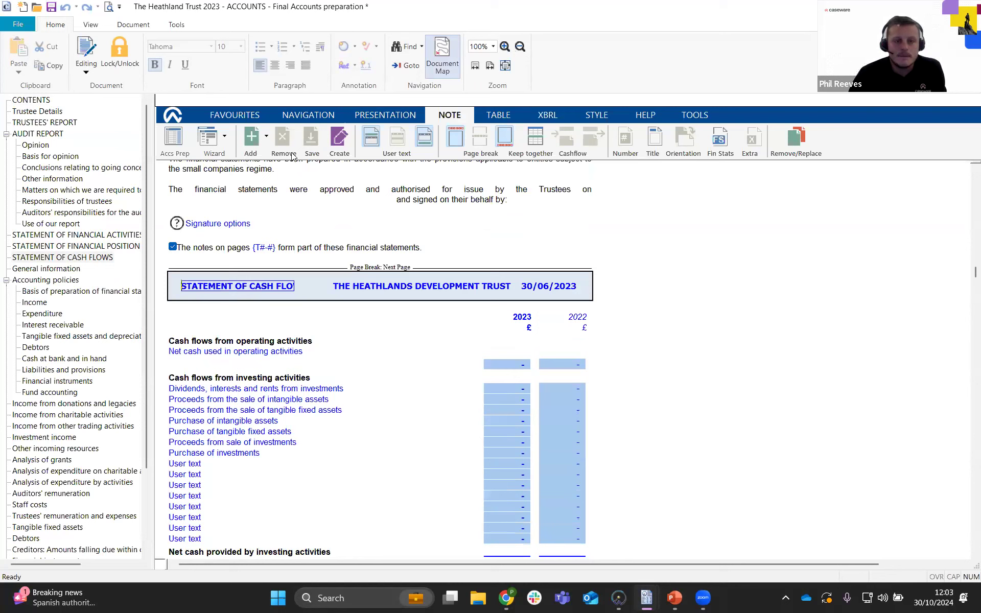
click(796, 137)
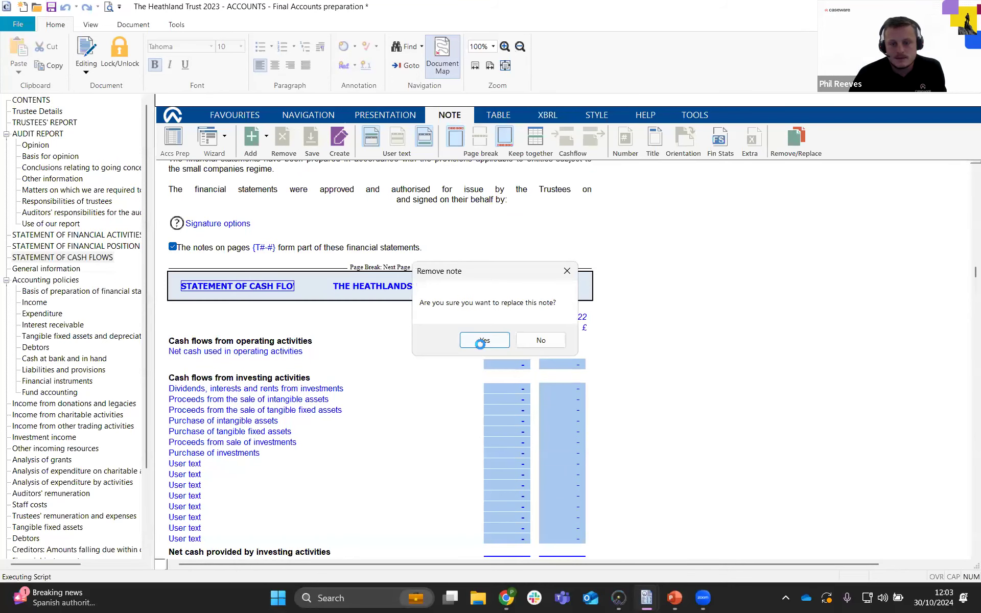
click(484, 343)
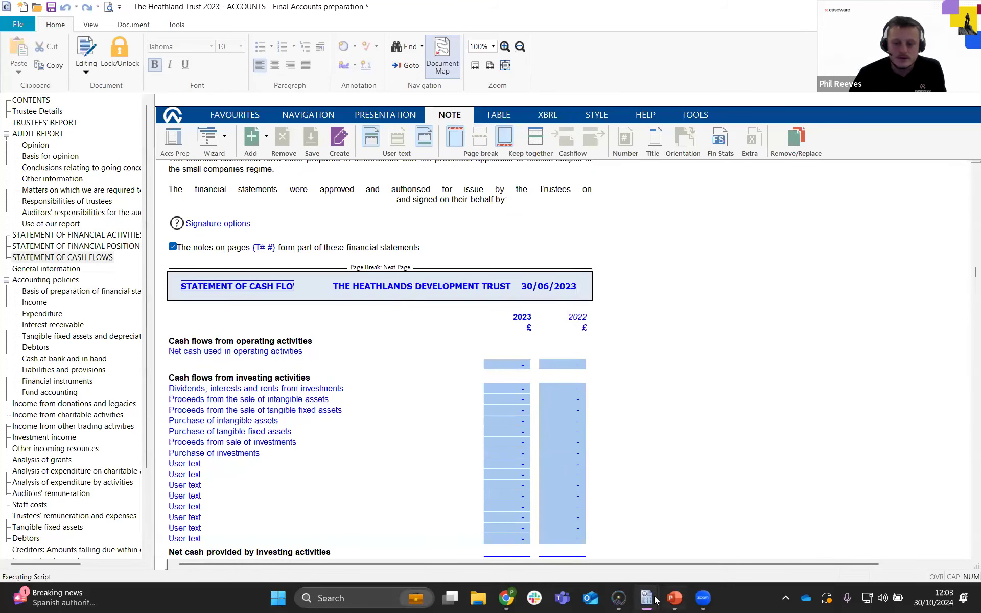
Switch to the AG2023 accounts and review the cash flow statement's operating, working capital, investing and financing sections
mouse_move(647, 596)
click(647, 531)
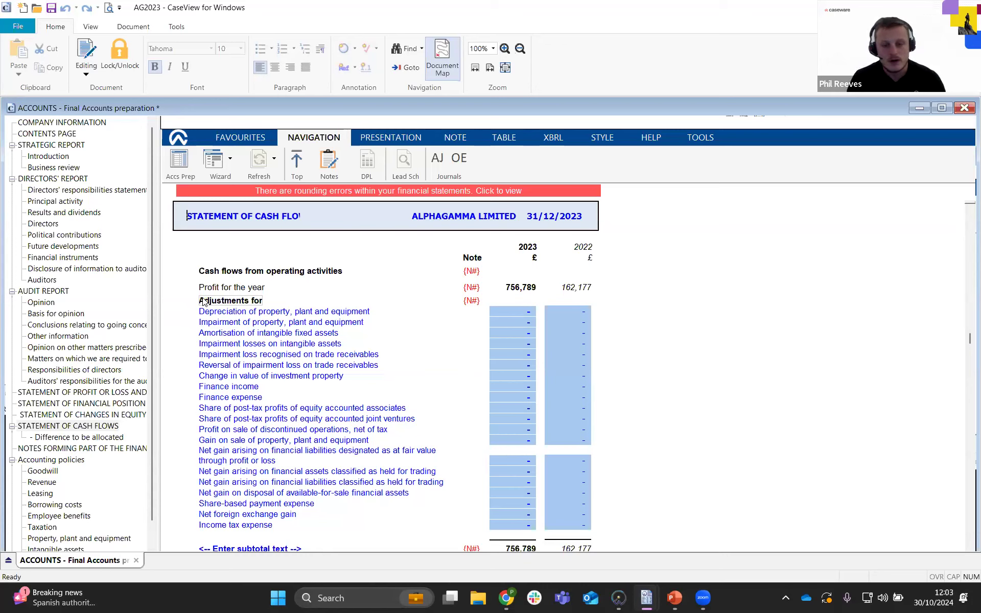
click(517, 288)
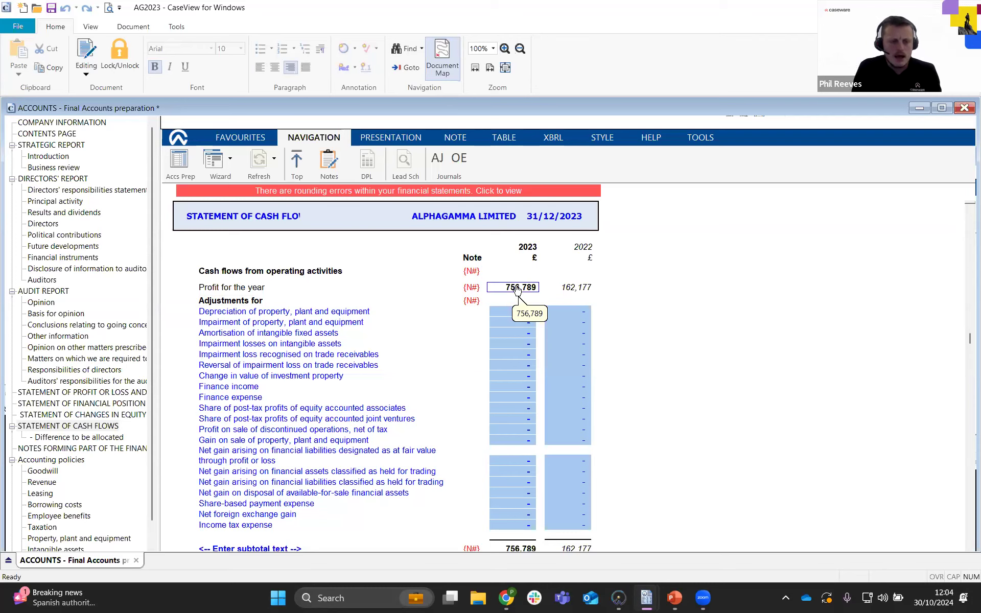
click(238, 301)
scroll(253, 317, down, 2)
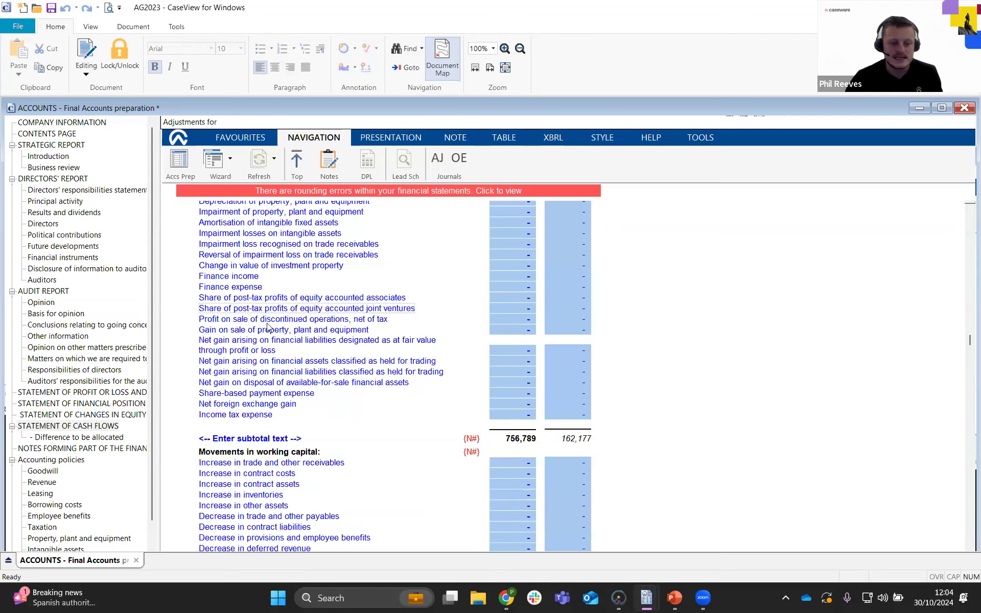
click(259, 346)
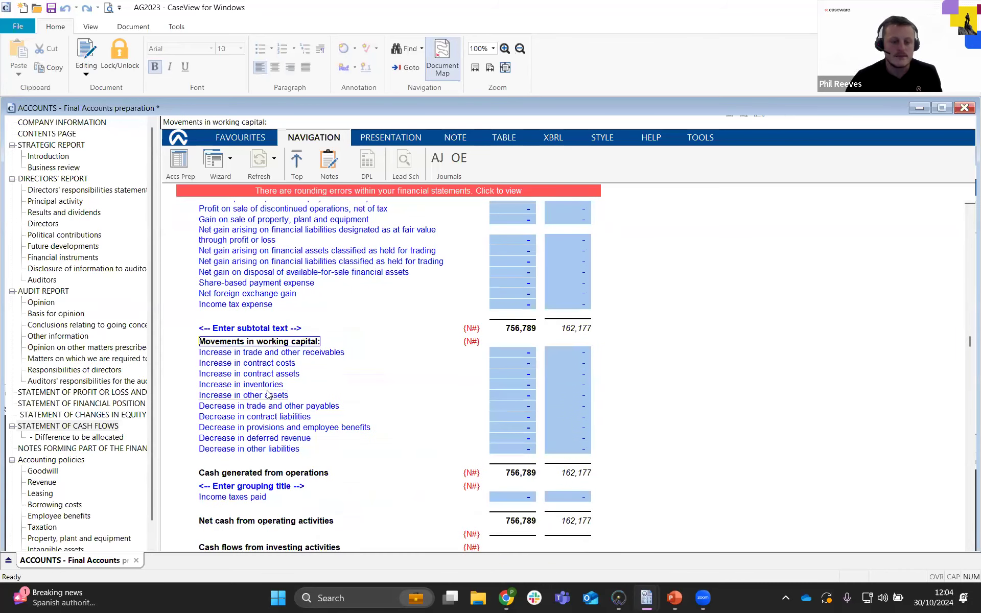
scroll(264, 404, down, 1)
scroll(271, 420, down, 1)
click(267, 364)
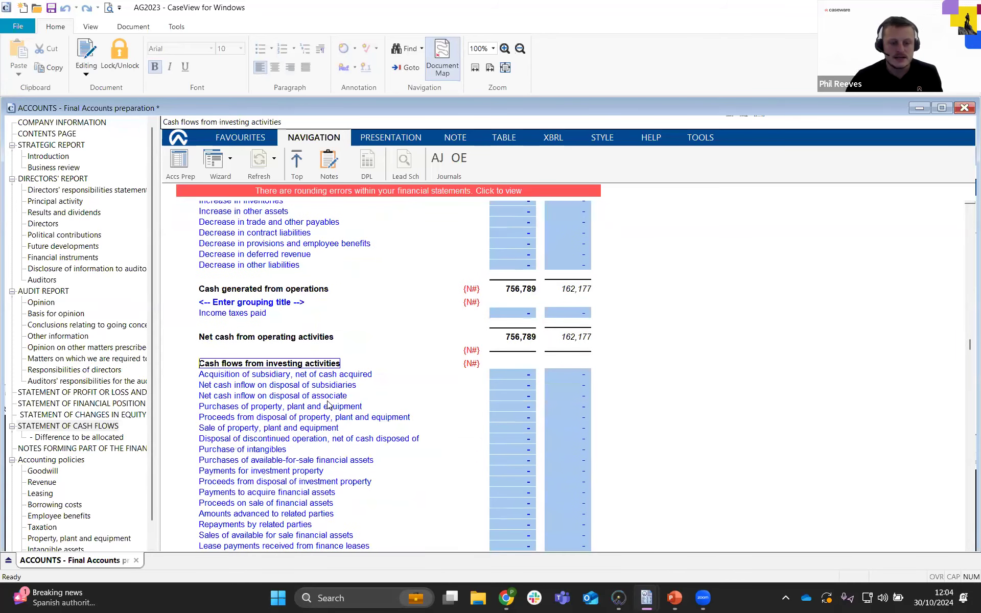
scroll(322, 402, down, 1)
scroll(322, 402, down, 2)
click(315, 431)
scroll(310, 424, down, 3)
scroll(309, 414, up, 1)
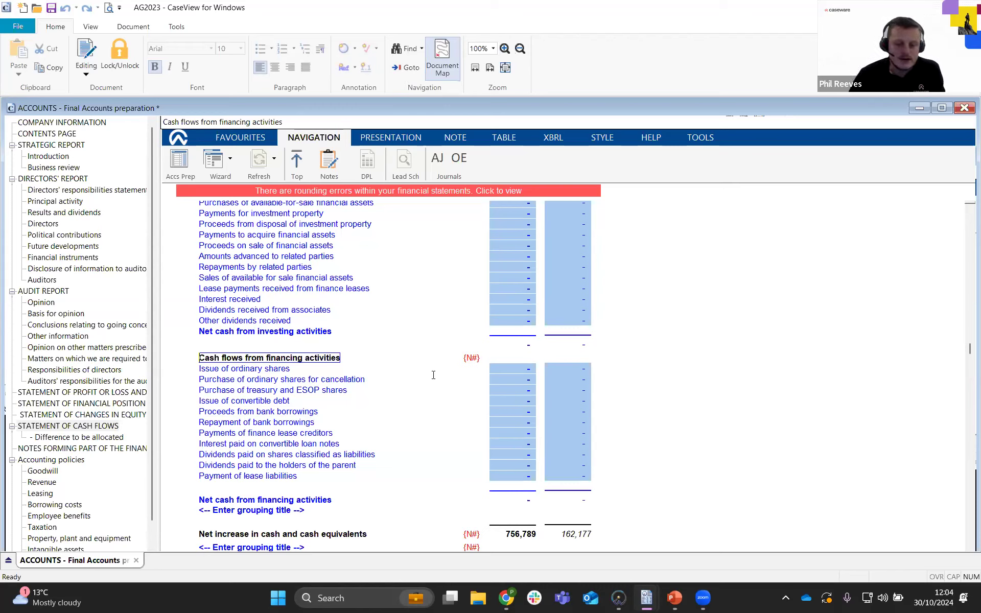
Examine how net increase in cash, opening cash and the Other unallocated amount reconcile to closing cash and cash equivalents
scroll(433, 373, down, 5)
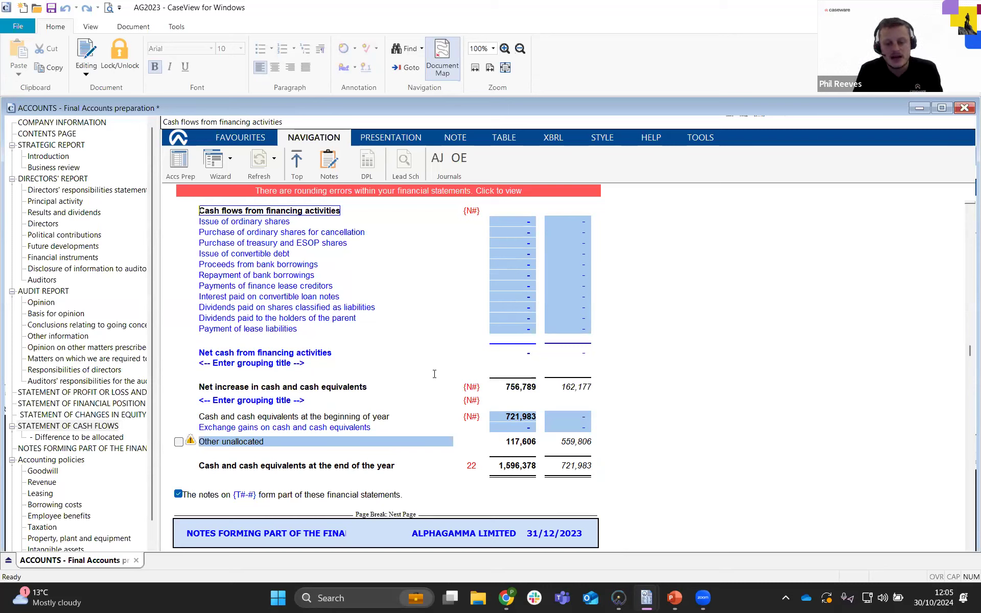
click(576, 473)
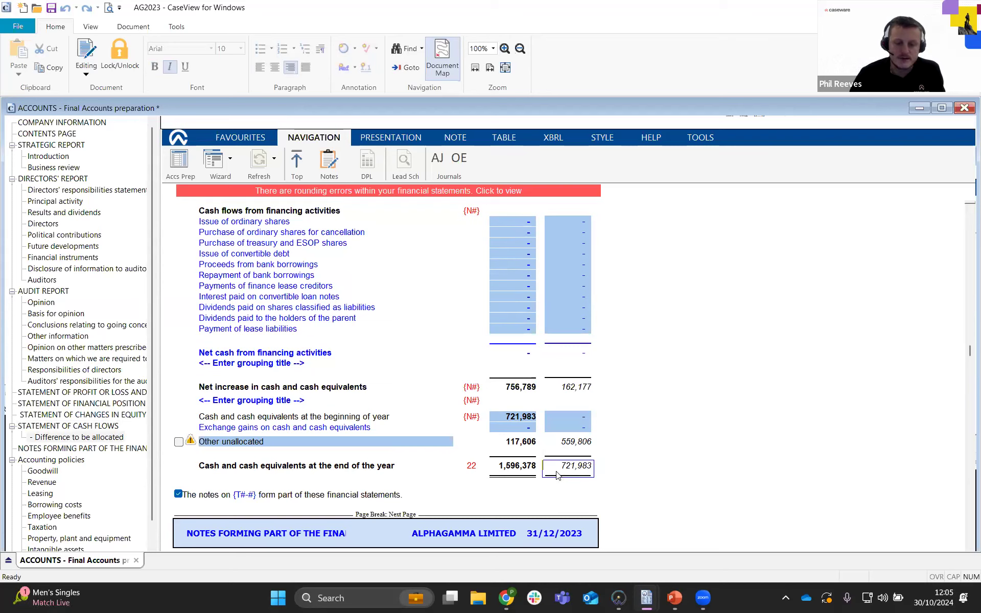
click(521, 423)
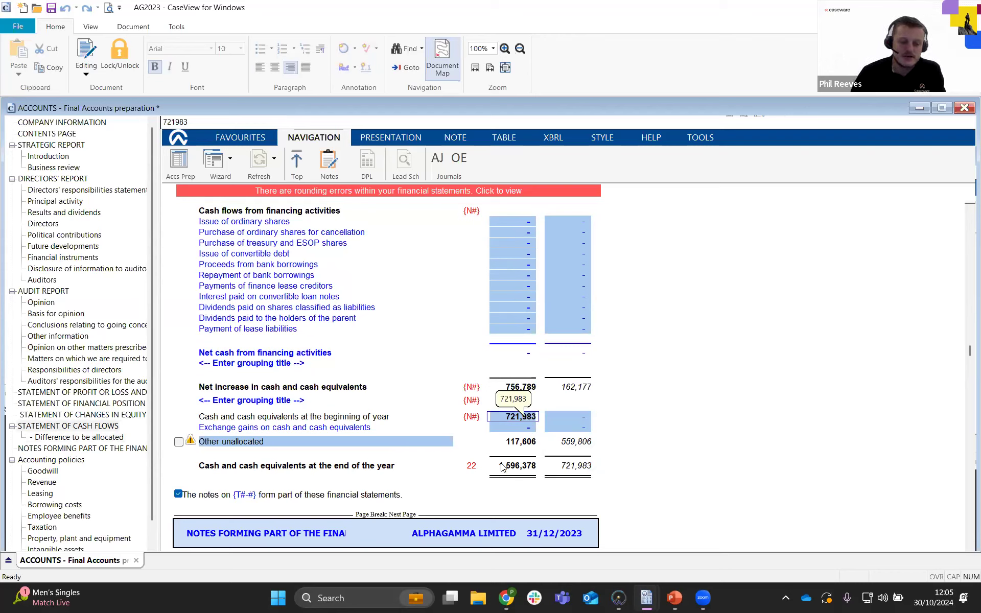
click(522, 473)
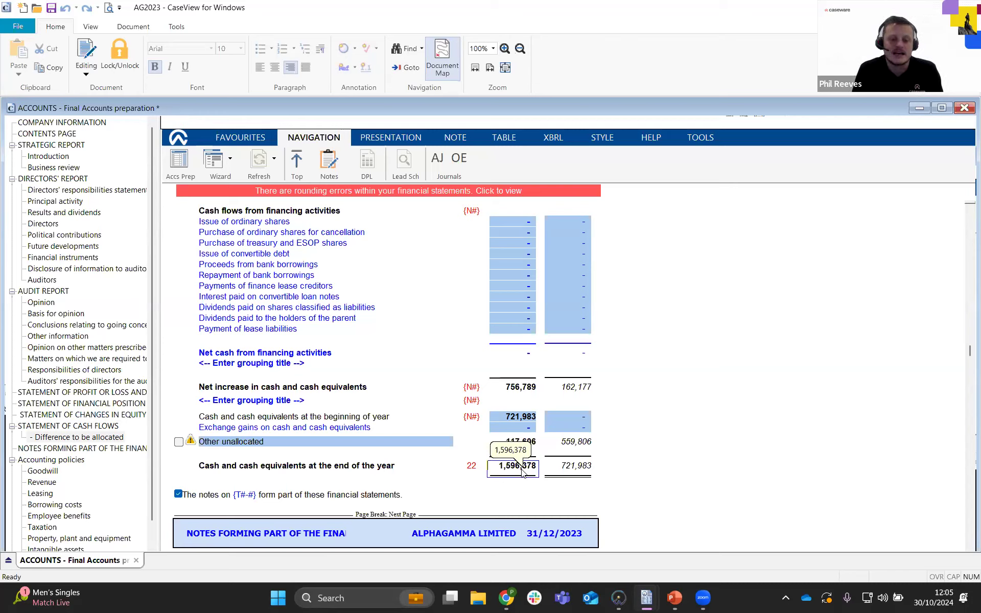
click(535, 444)
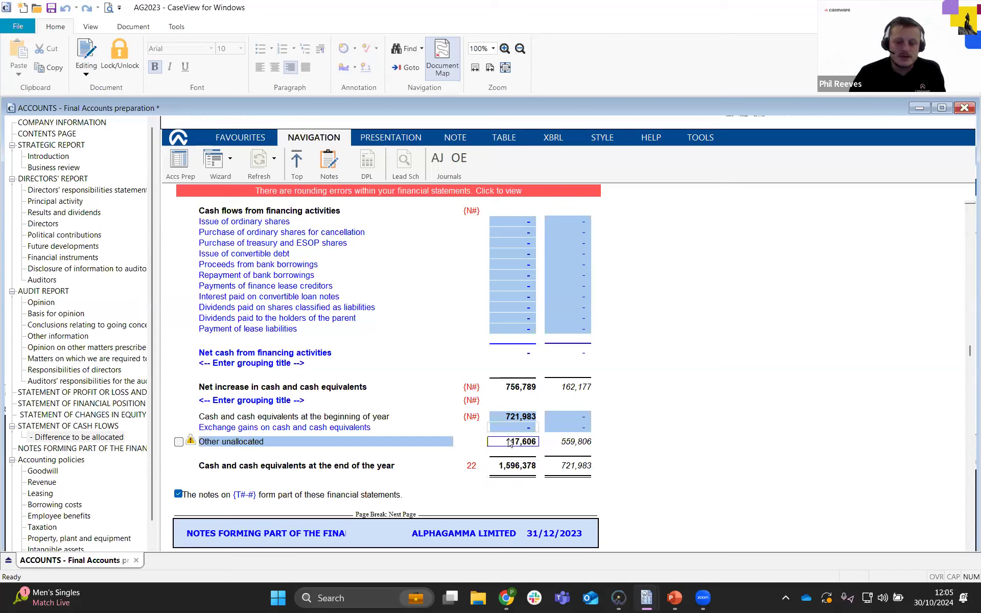
click(524, 475)
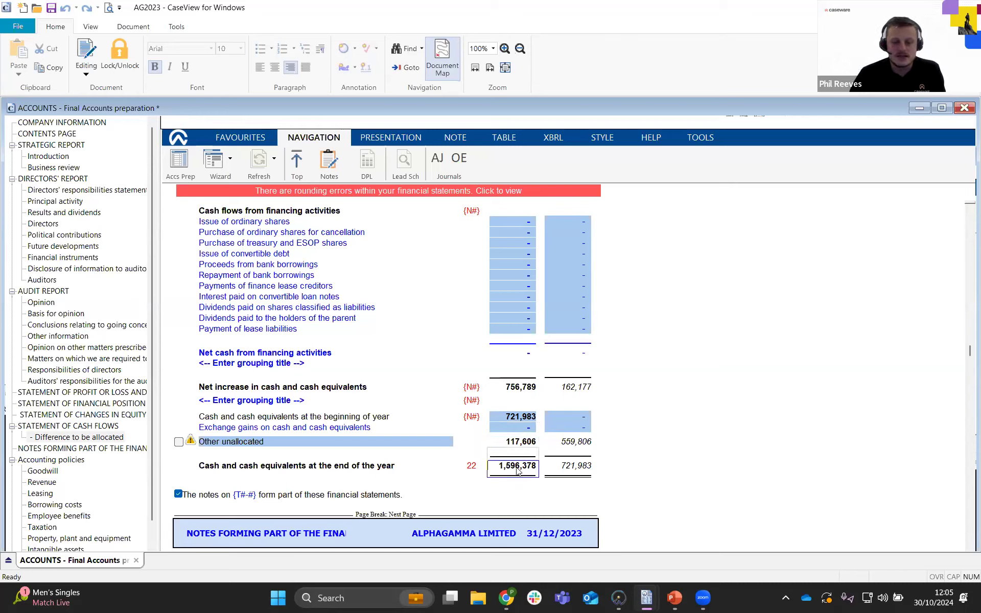
click(518, 442)
click(516, 387)
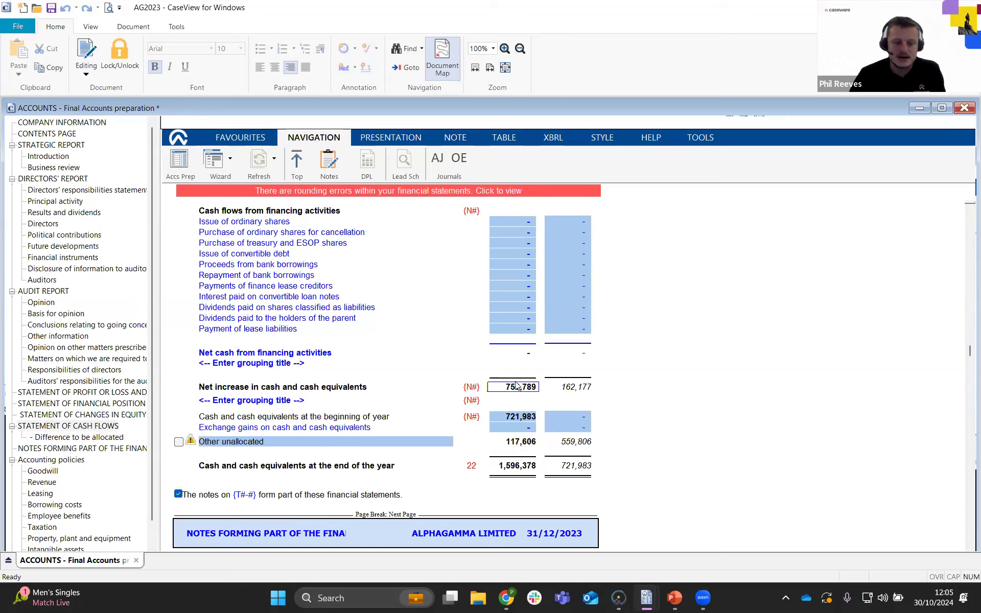
click(512, 413)
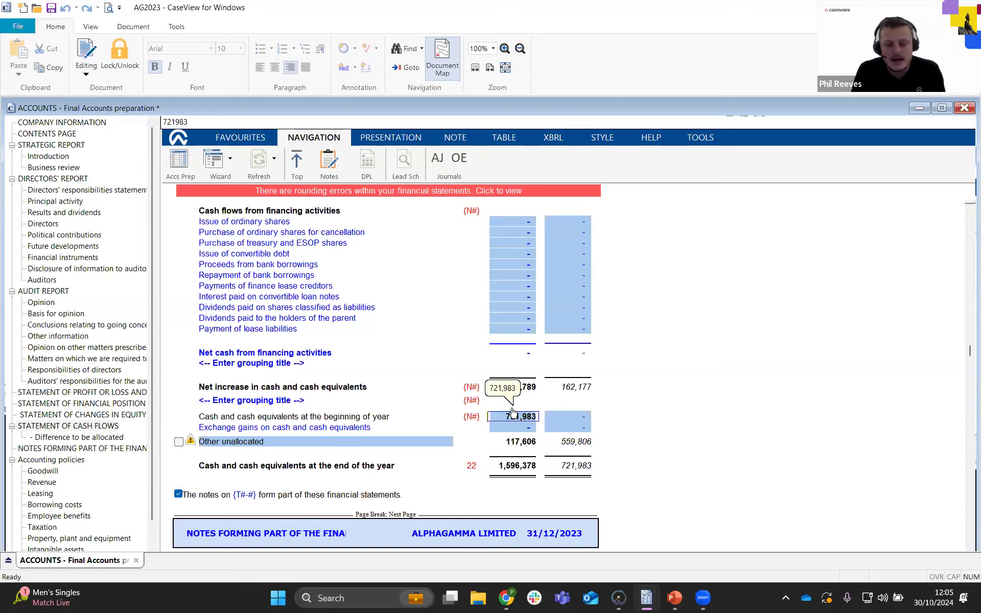
click(519, 442)
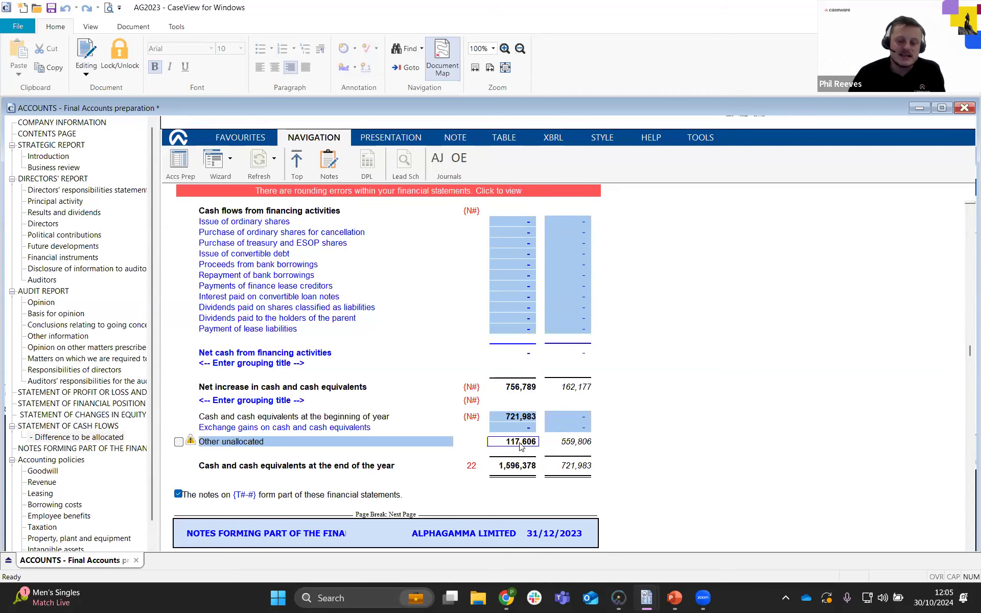
Review the 2023 input cells for the operating adjustments and the movements in working capital, including trade receivables and inventories
scroll(511, 389, up, 4)
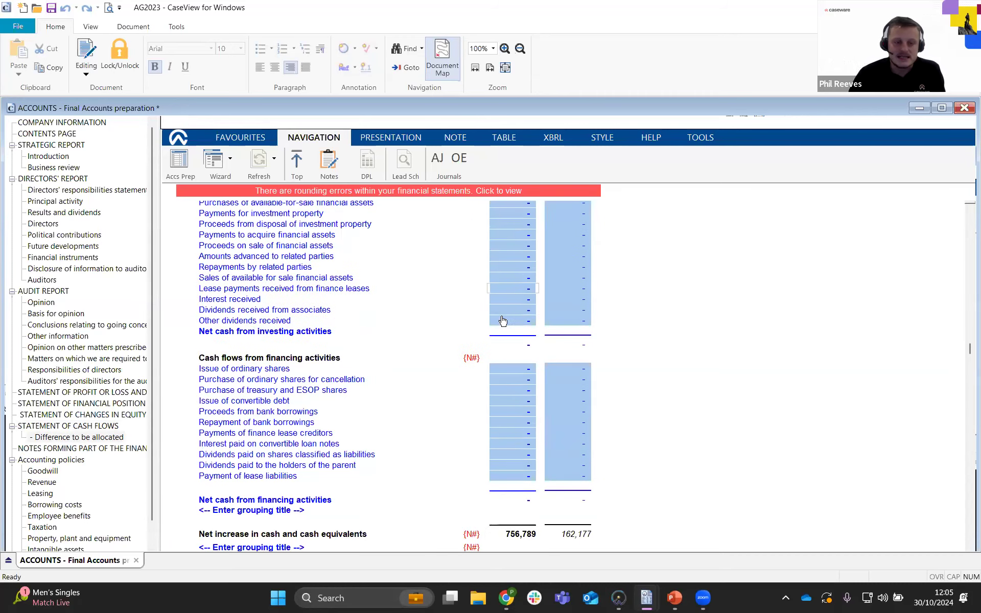
scroll(509, 382, up, 10)
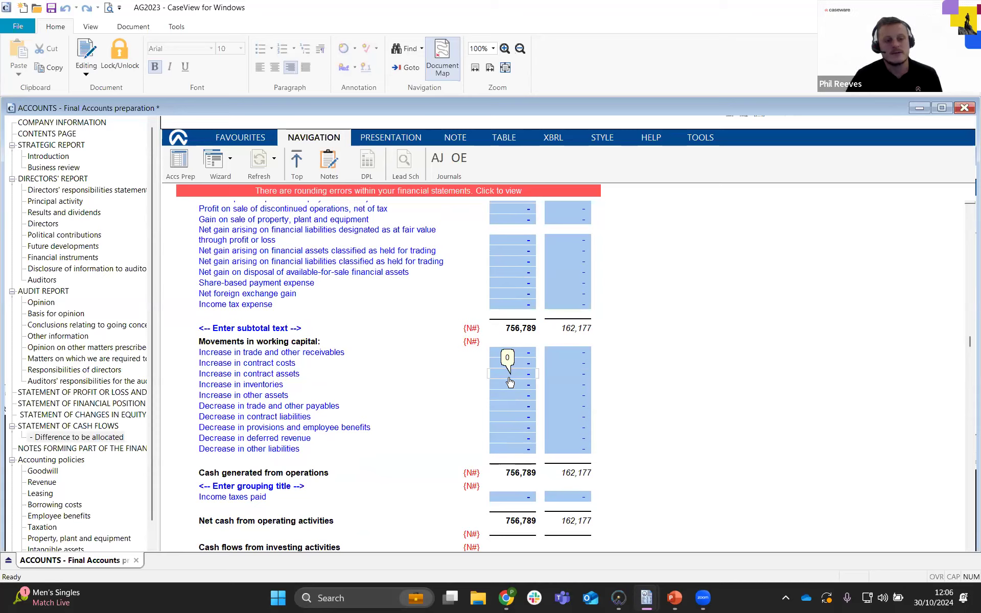
scroll(505, 381, up, 6)
scroll(488, 383, down, 1)
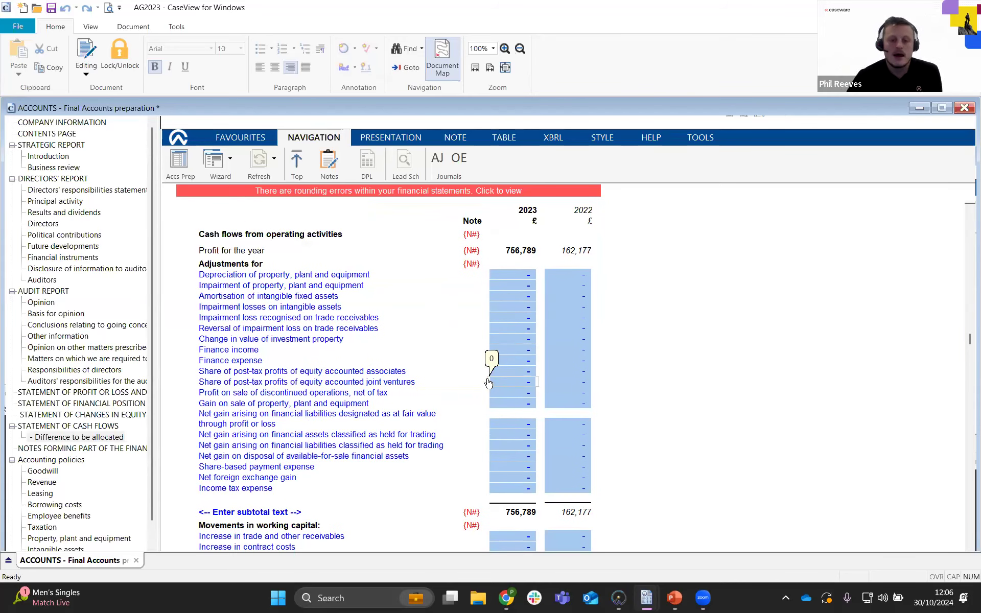
click(526, 276)
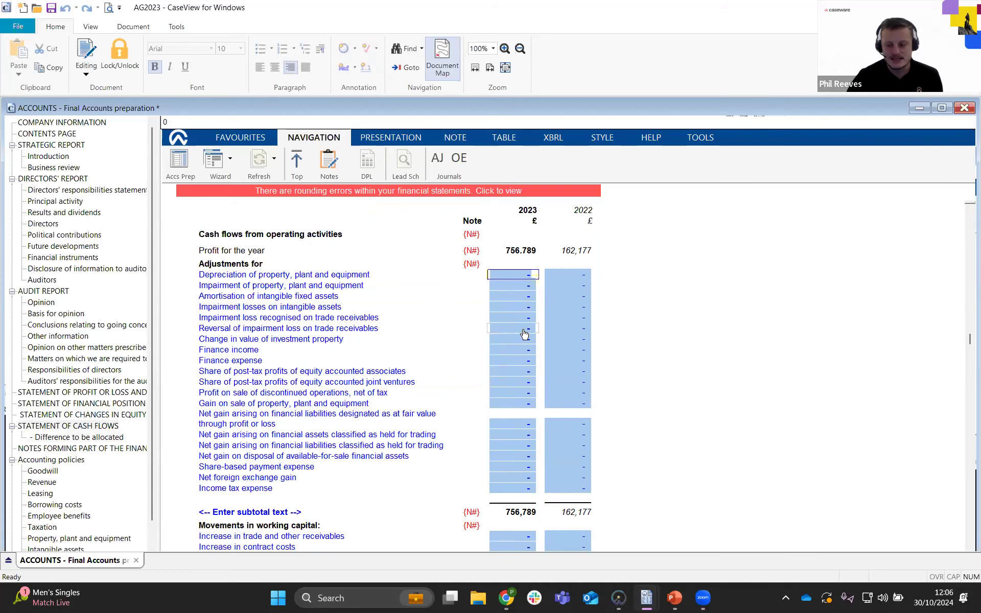
scroll(513, 351, down, 3)
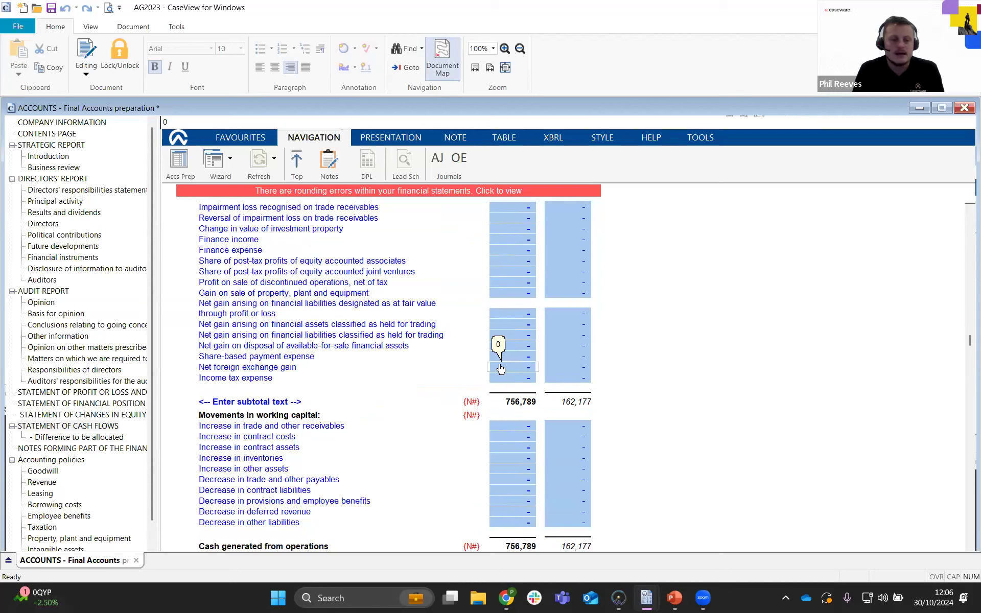
click(520, 428)
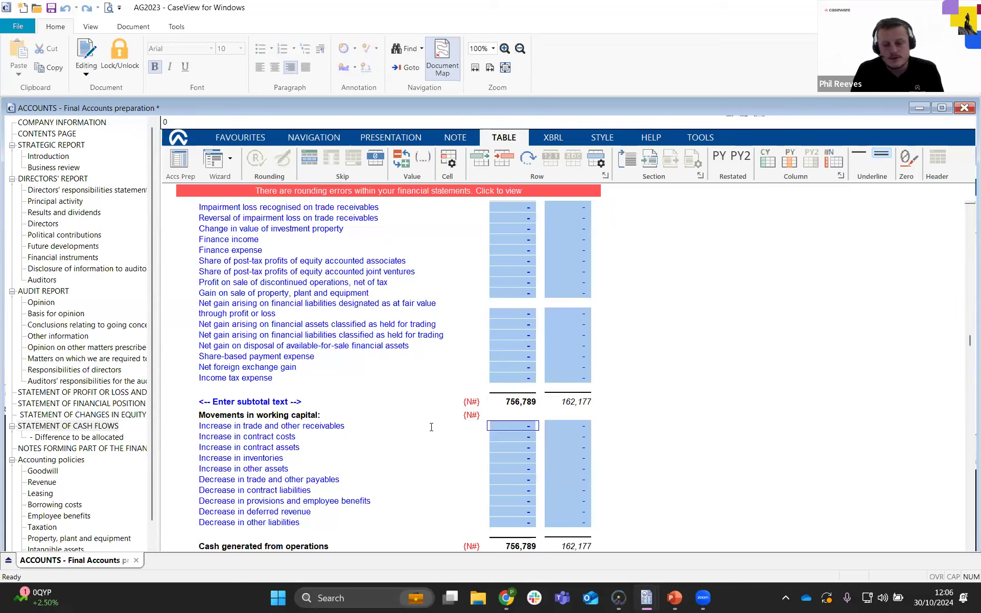
key(ctrl+s)
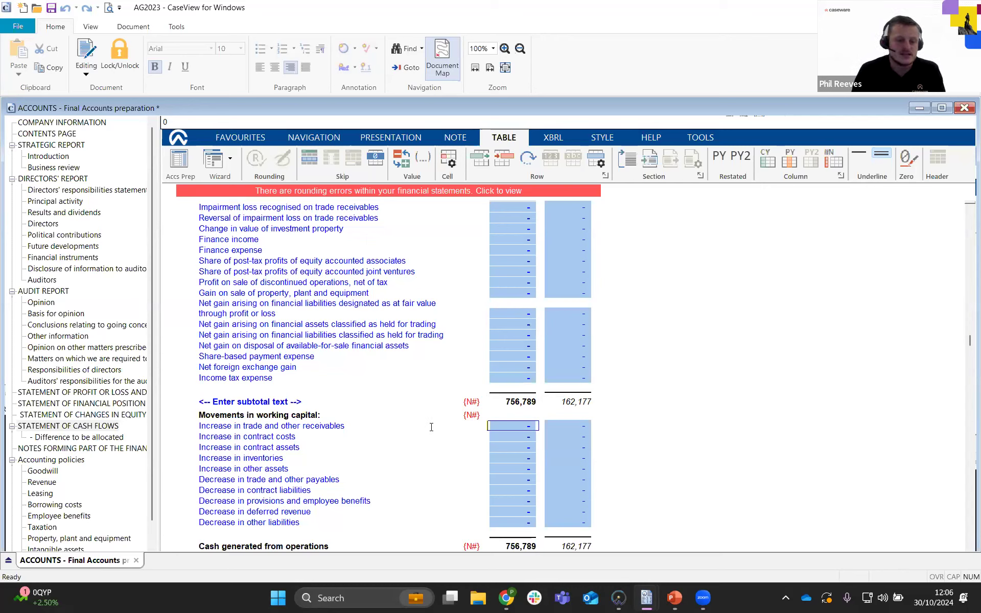
click(242, 459)
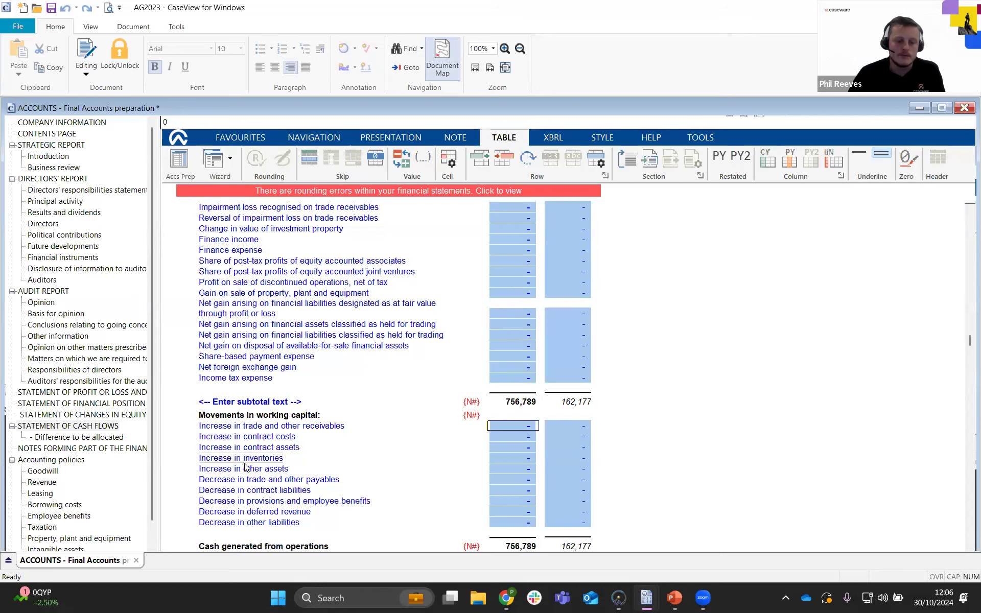
click(532, 460)
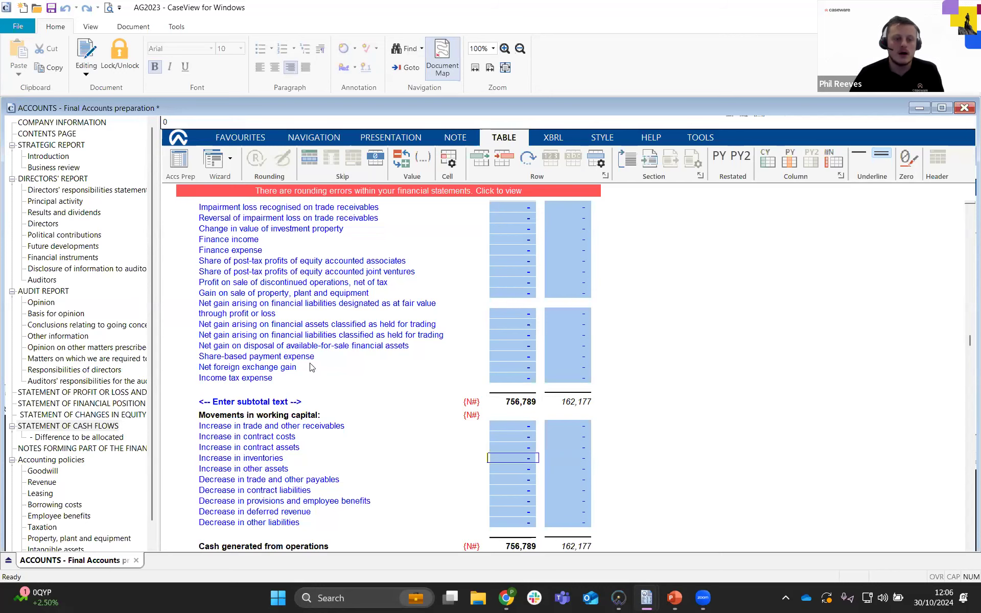
Open the row cell configuration for Depreciation of property, plant and equipment and clear its current and prior year calculations
scroll(262, 355, up, 5)
click(261, 352)
click(520, 352)
scroll(519, 368, down, 2)
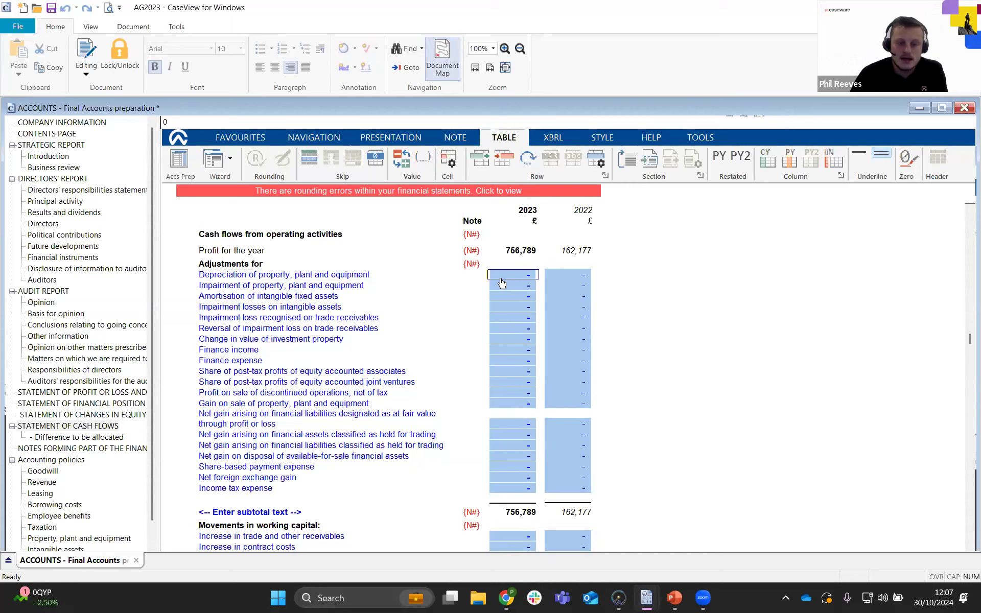
click(448, 160)
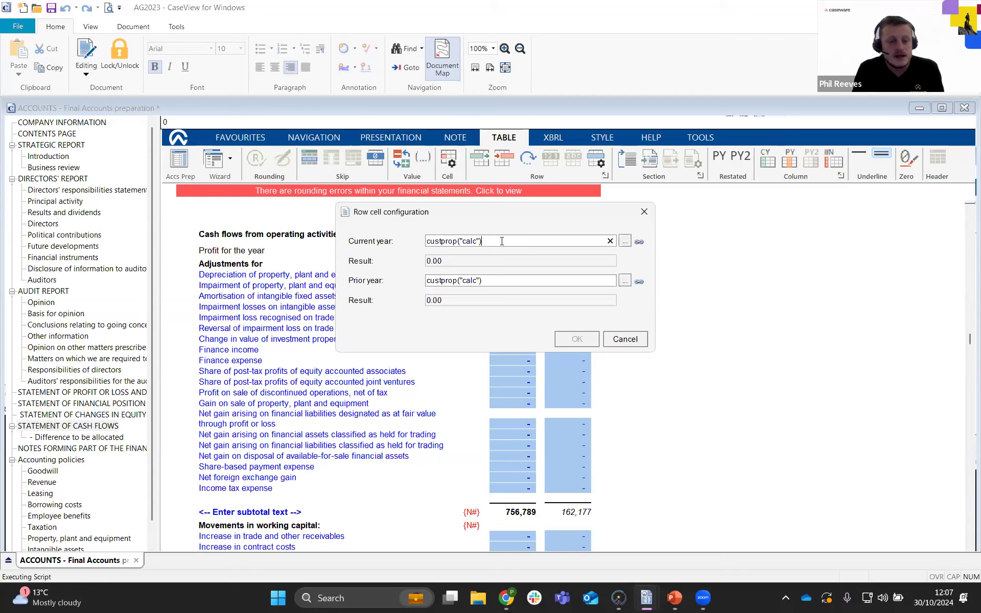
drag(436, 214, 681, 302)
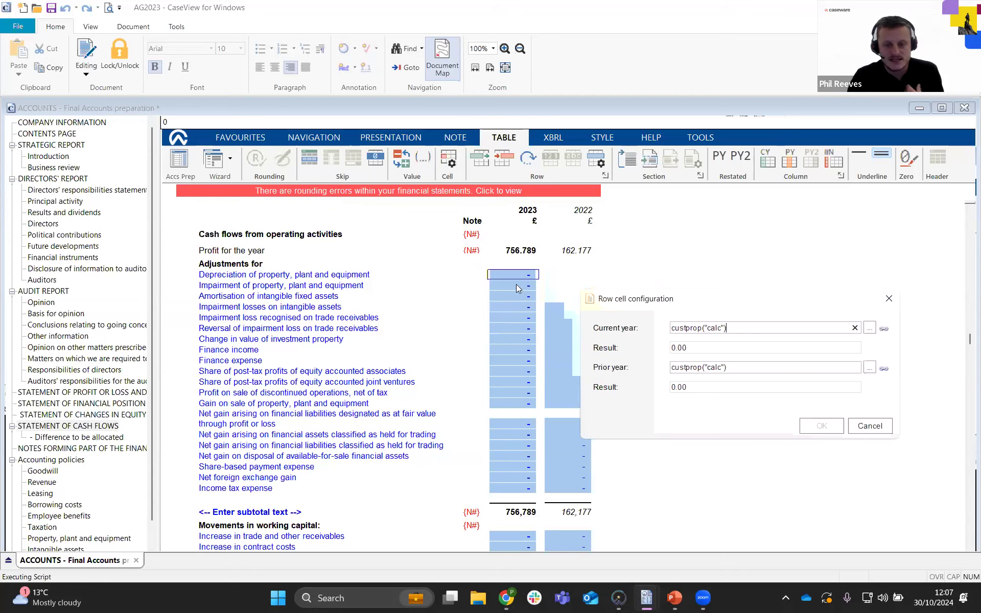
drag(742, 330, 665, 338)
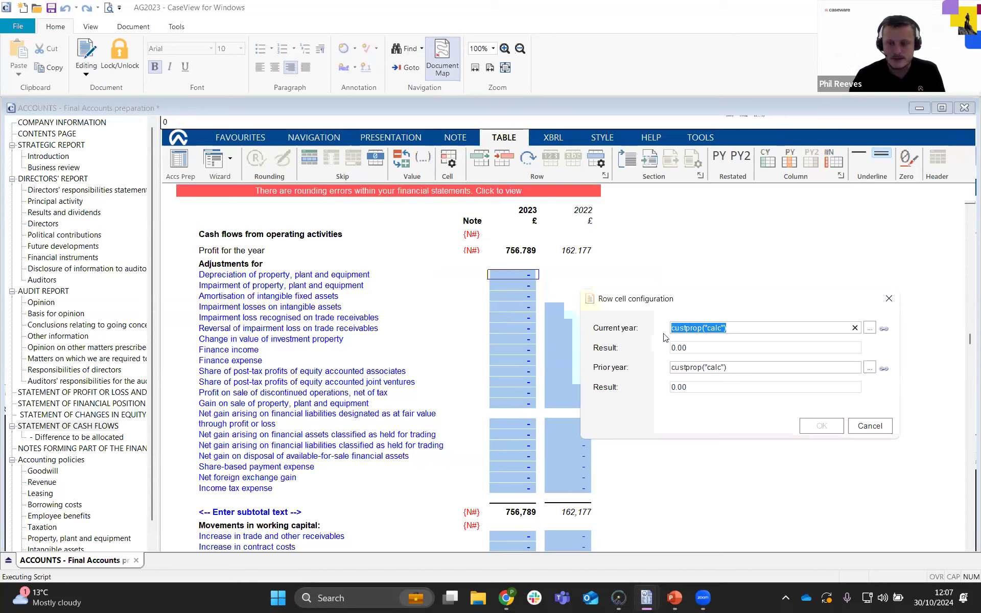
key(Delete)
drag(738, 366, 609, 383)
key(Delete)
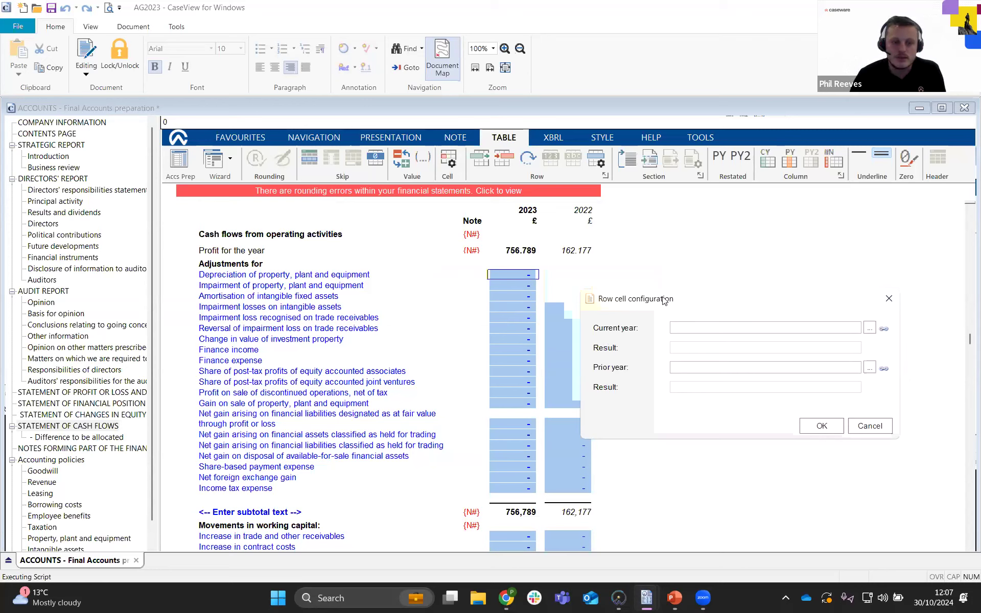
Link the depreciation row's current year calculation to map number A01.04.00.52, P & M-depn chg:Owned, as an added balance
drag(663, 300, 506, 301)
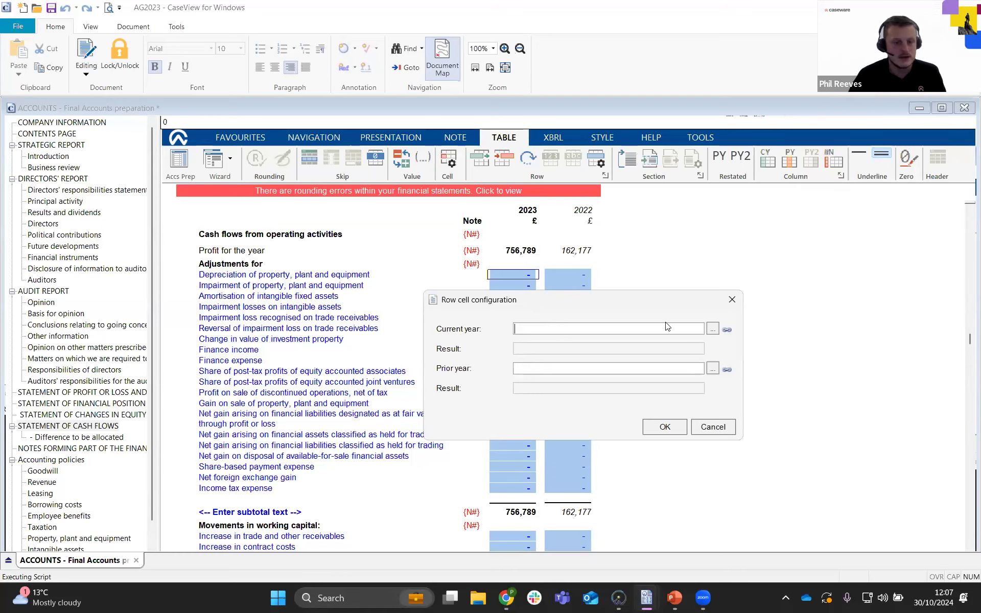
click(727, 330)
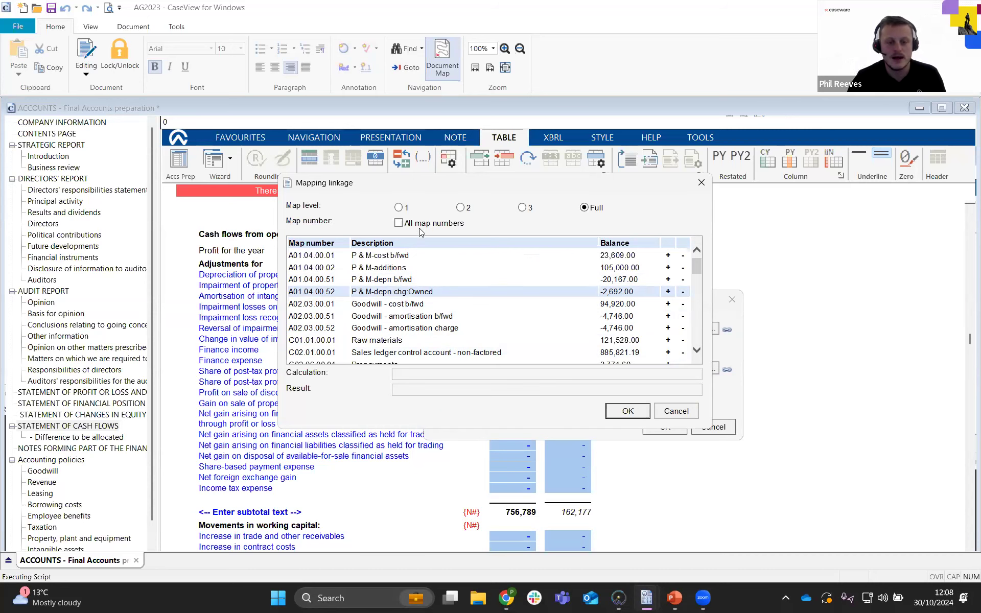
drag(409, 183, 477, 190)
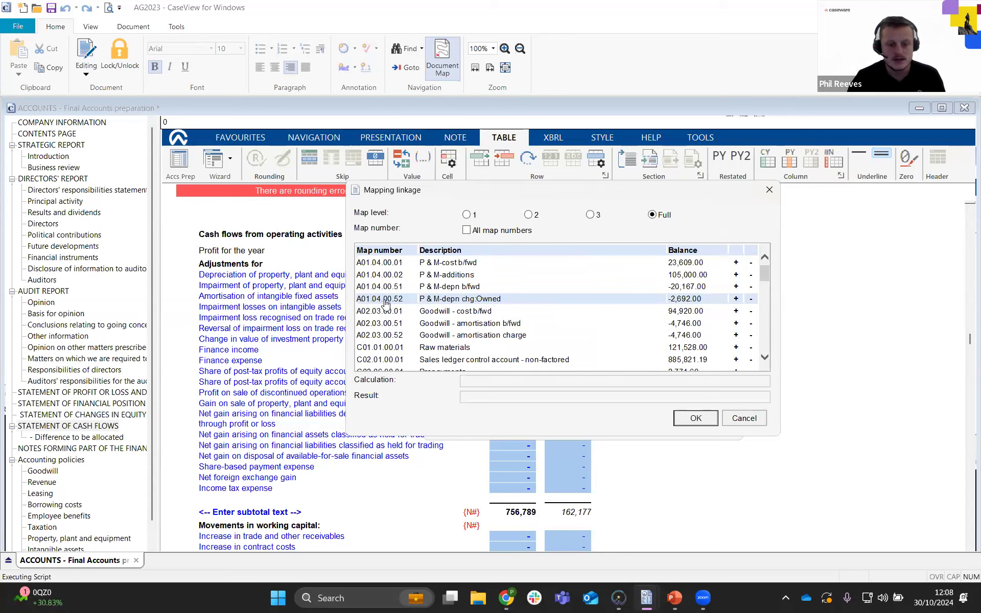
click(736, 299)
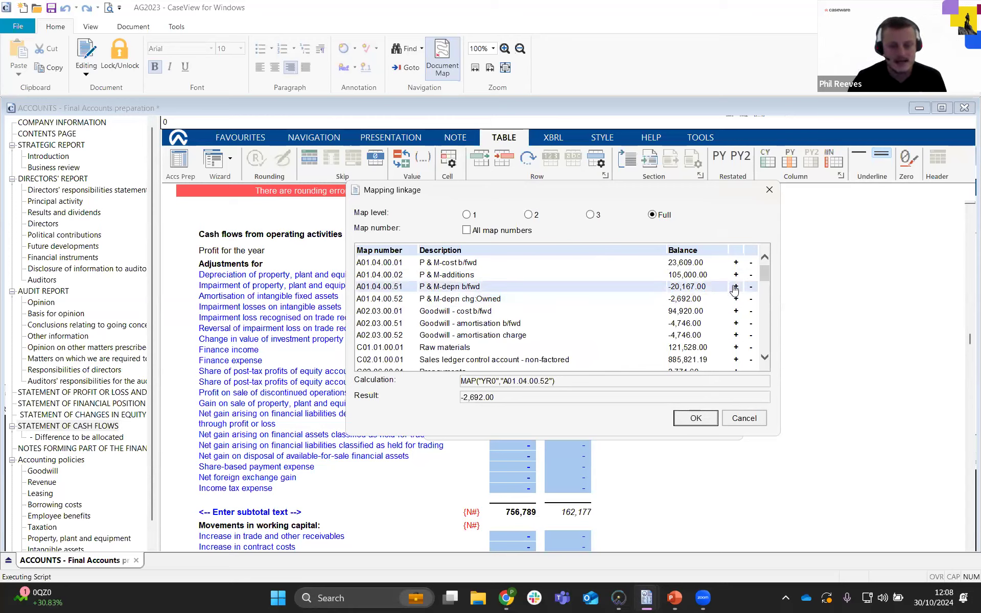
click(696, 419)
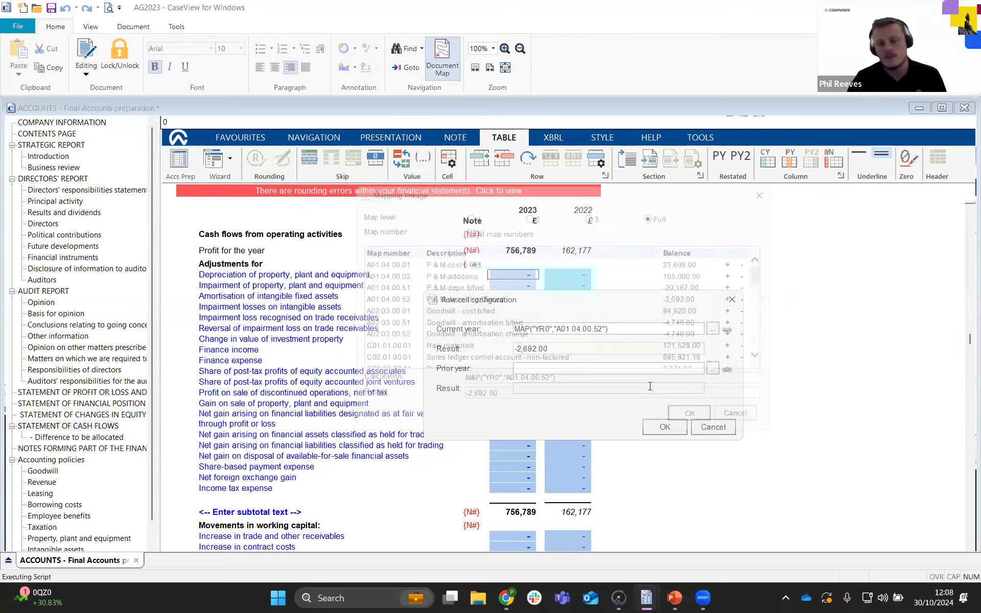
Link the prior year calculation to map number A01.04.00.52, apply the row configuration and check both depreciation cells
click(726, 370)
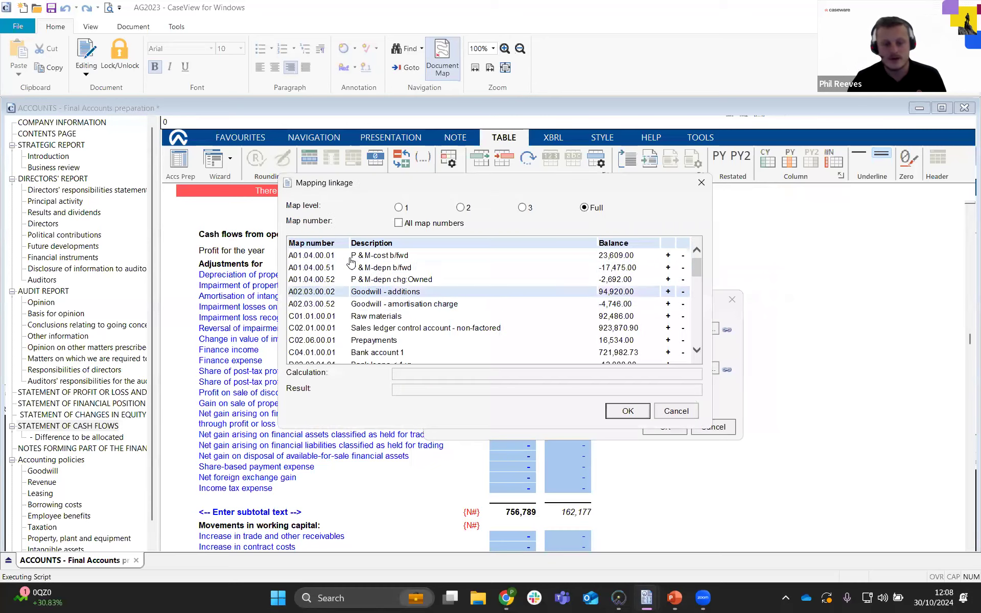
click(668, 280)
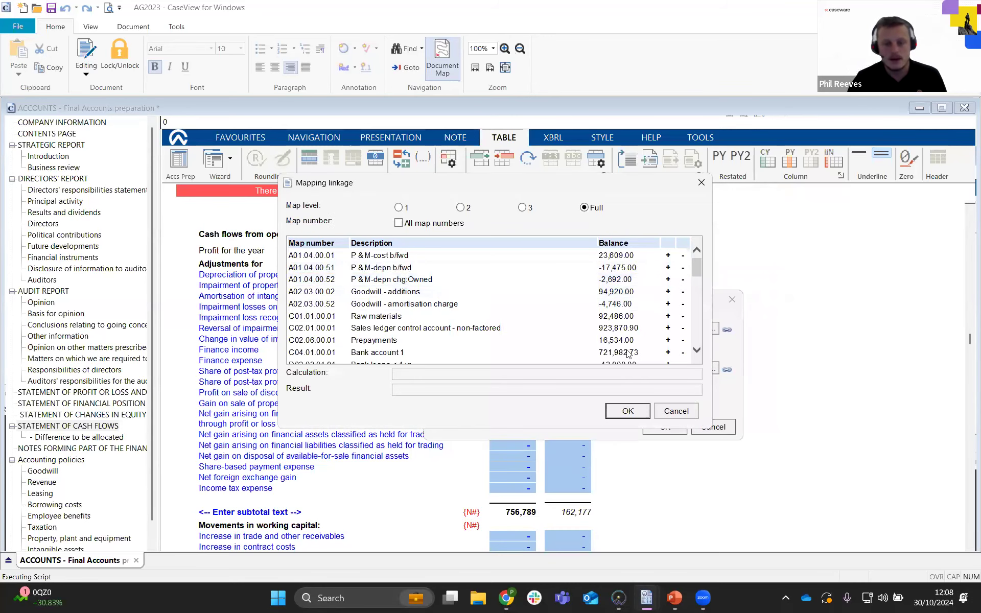
click(621, 412)
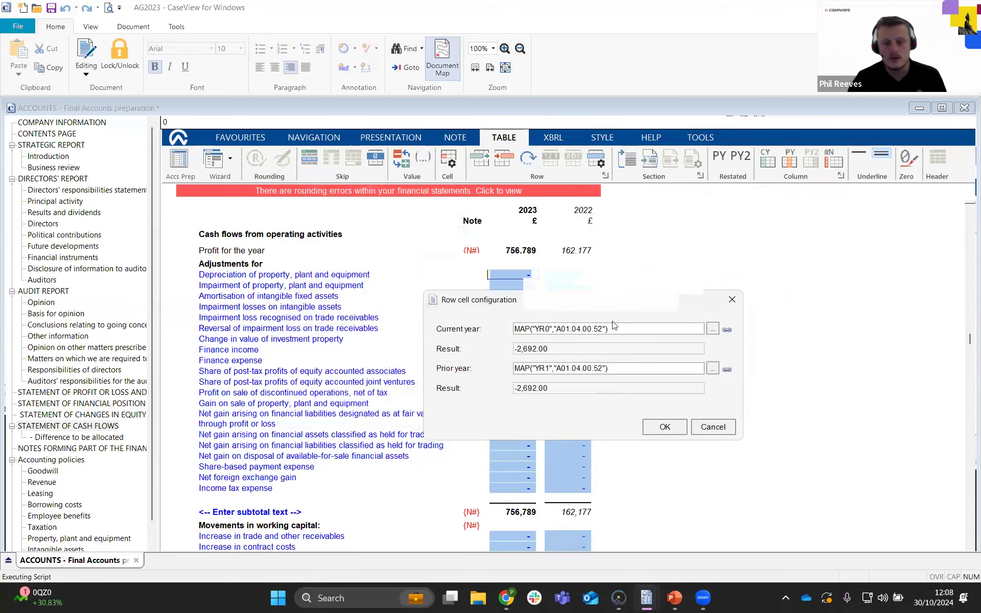
click(665, 428)
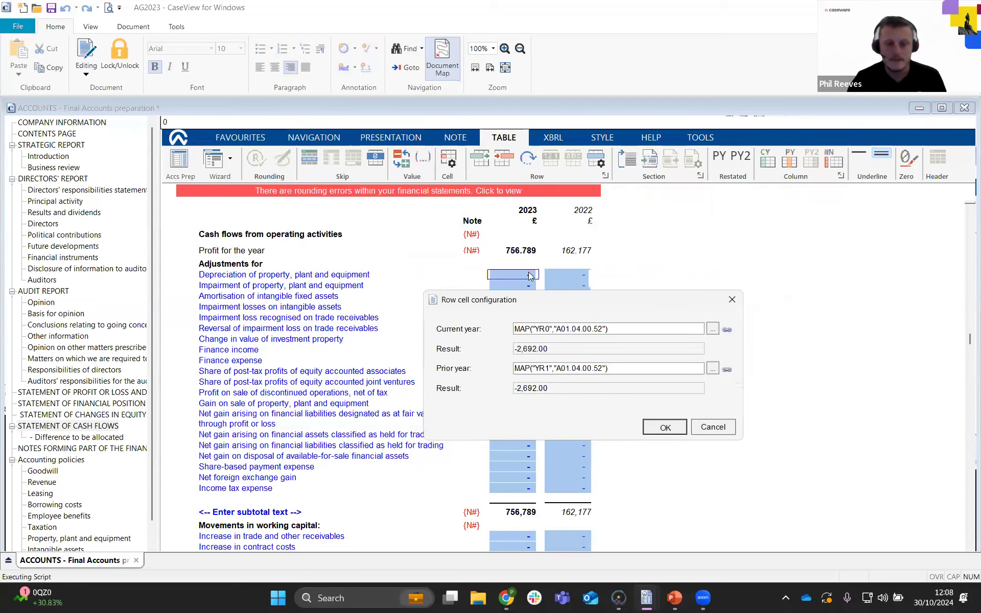
click(552, 283)
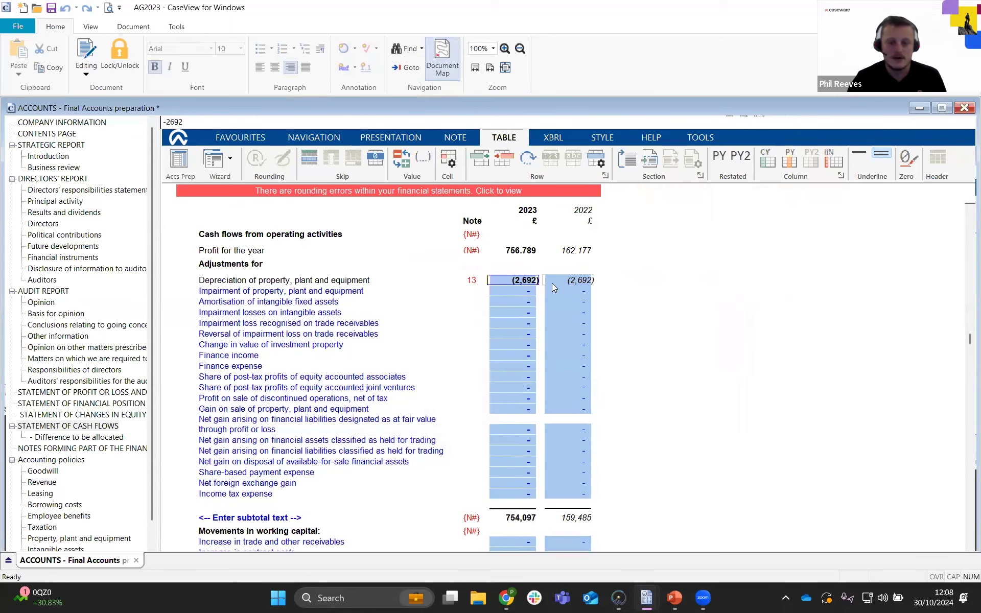
click(529, 284)
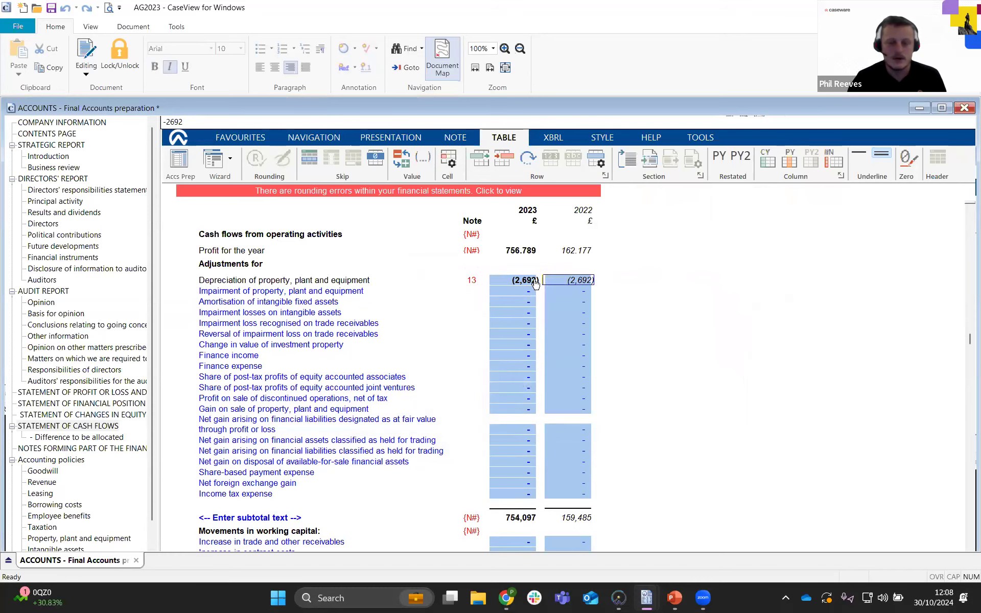
Switch to the AG2023 Working Papers trial balance and set the Plant & Machinery depcn charge opening balance to -40,000
mouse_move(614, 591)
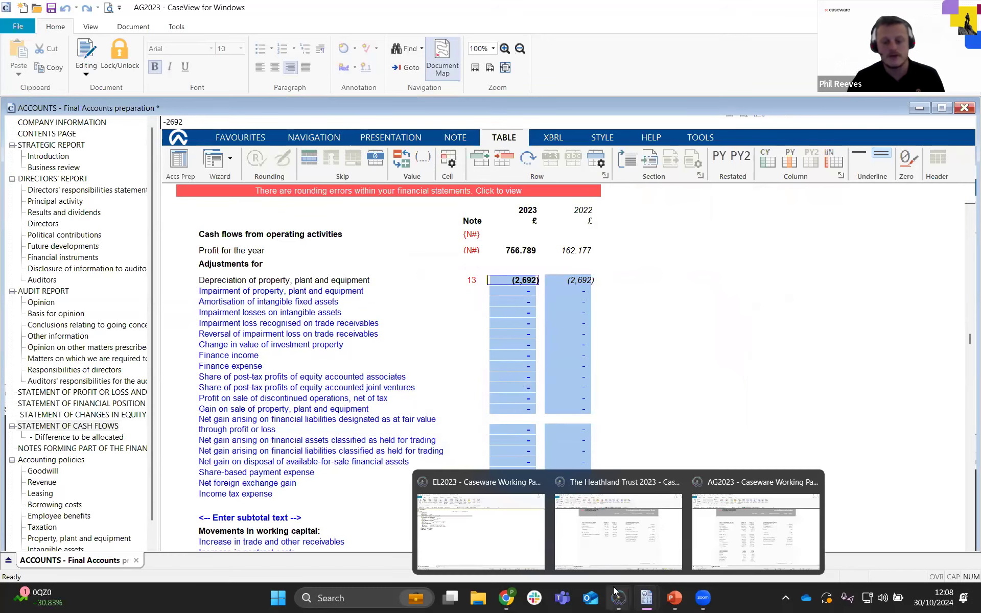
click(758, 514)
click(137, 105)
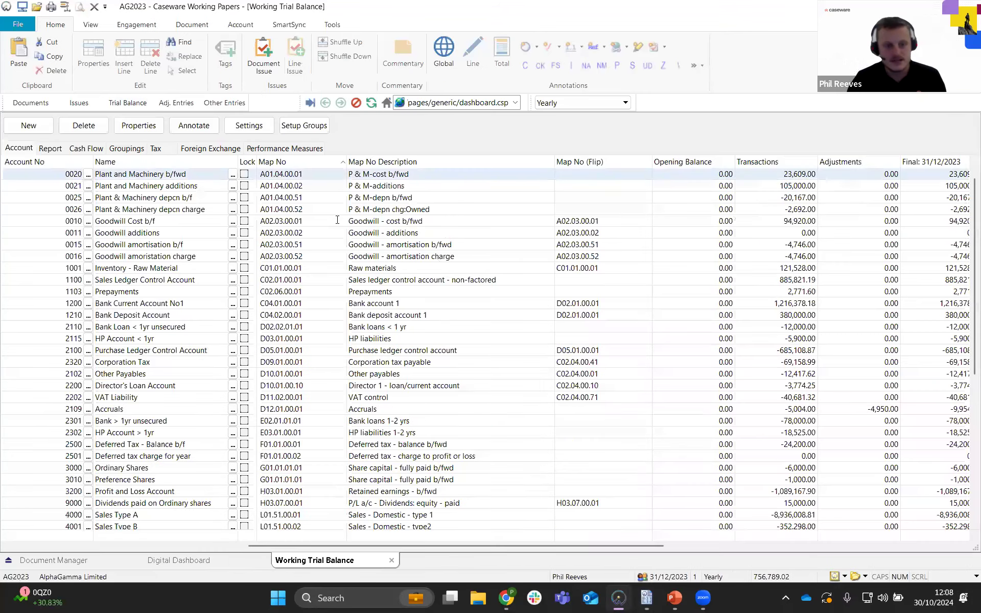
click(715, 214)
text(400)
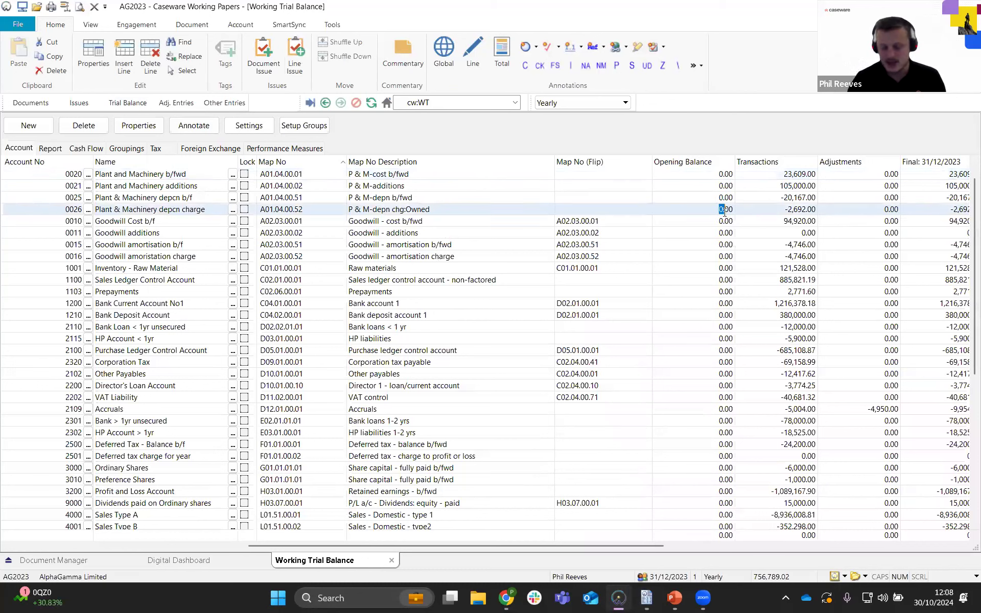
text(0)
key(BackSpace)
key(Return)
text(000)
key(Tab)
click(690, 208)
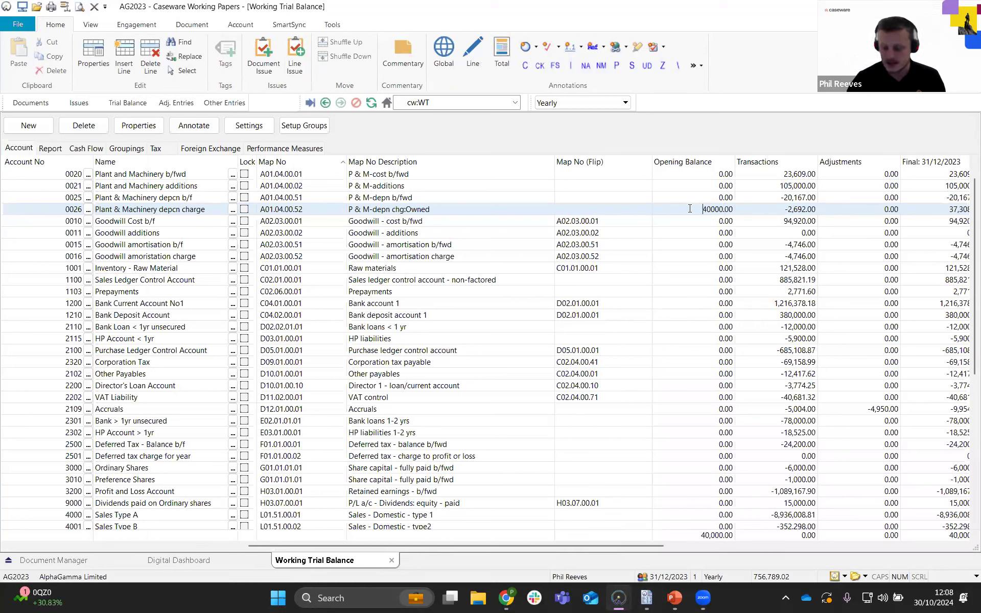
text(-)
key(Tab)
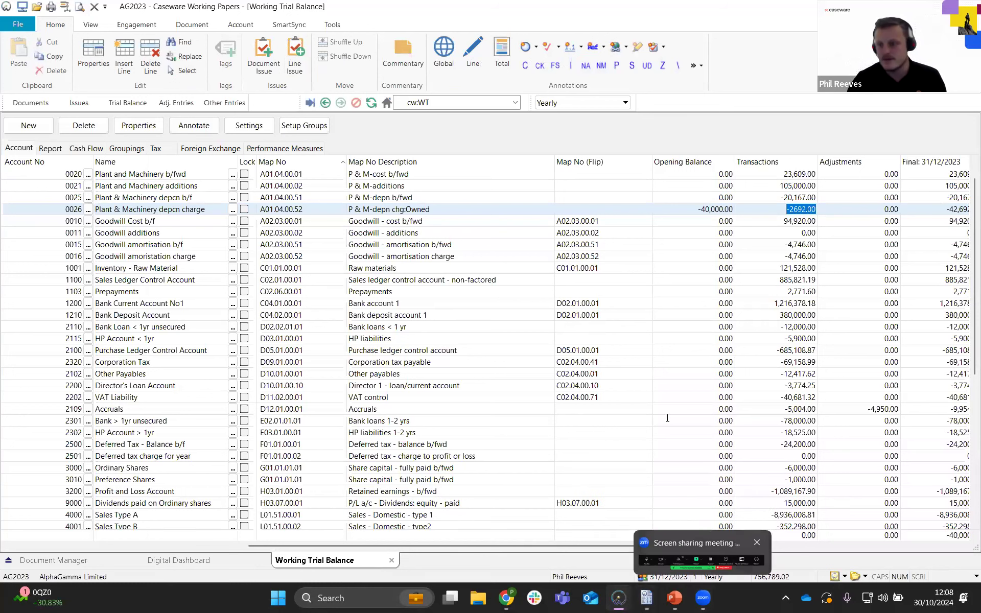
Return to the AG2023 accounts and check the depreciation row and the Other unallocated line of the cash flow statement
click(764, 525)
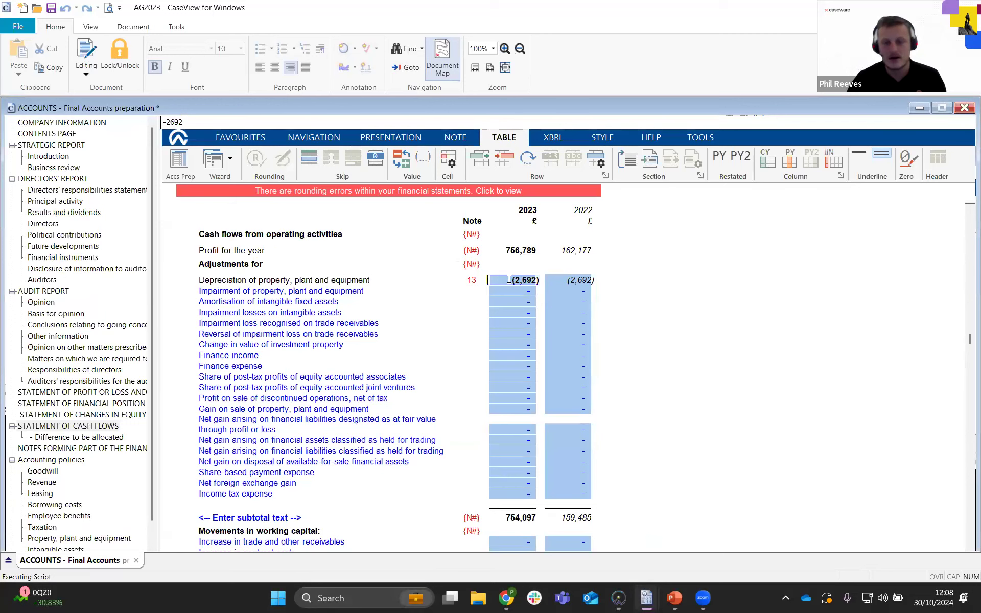
mouse_move(510, 277)
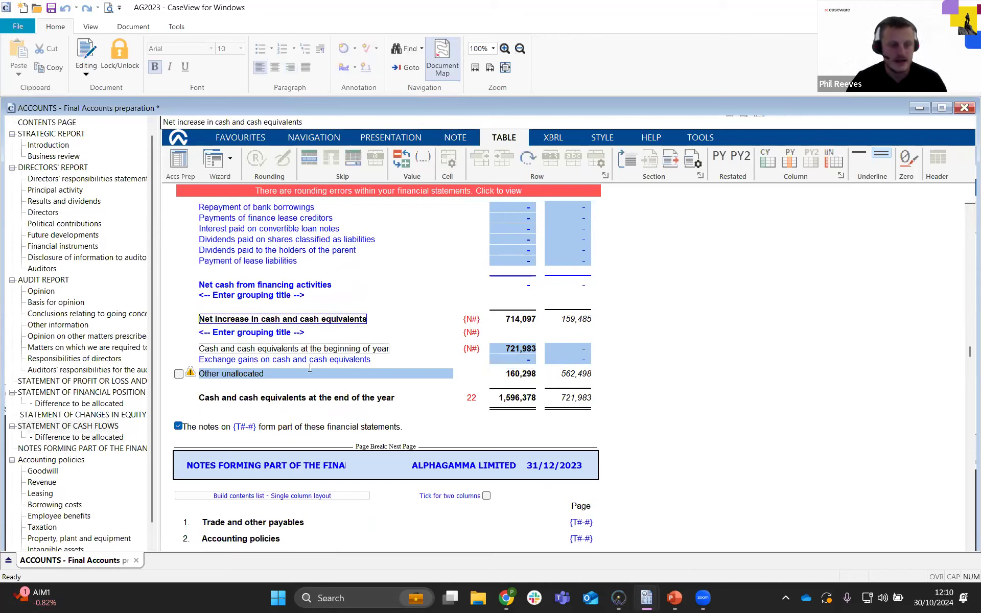
click(207, 376)
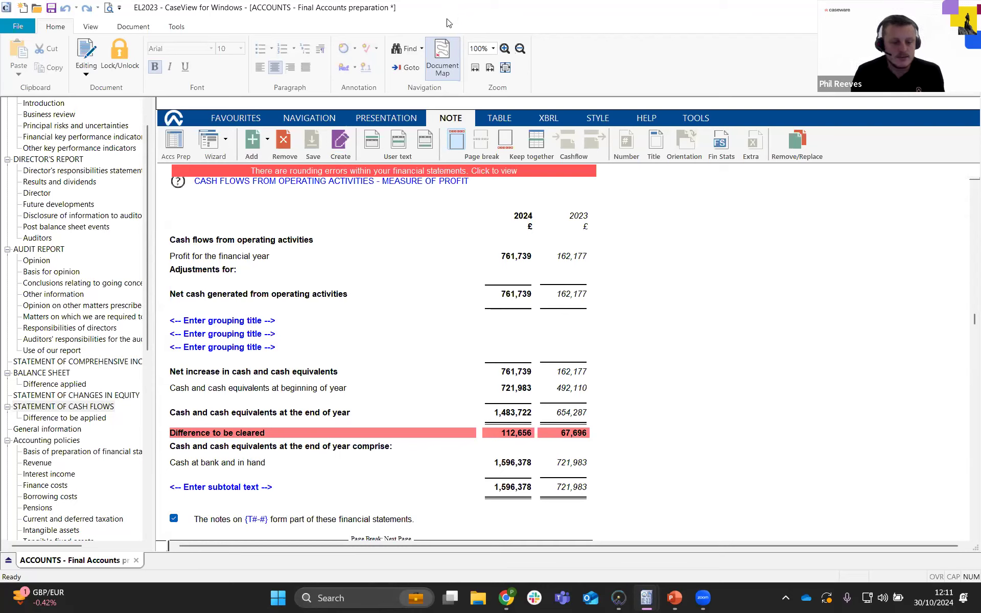
Inspect the cash at bank and in hand and opening cash and cash equivalents figures in the EL2023 cash flow statement
click(505, 462)
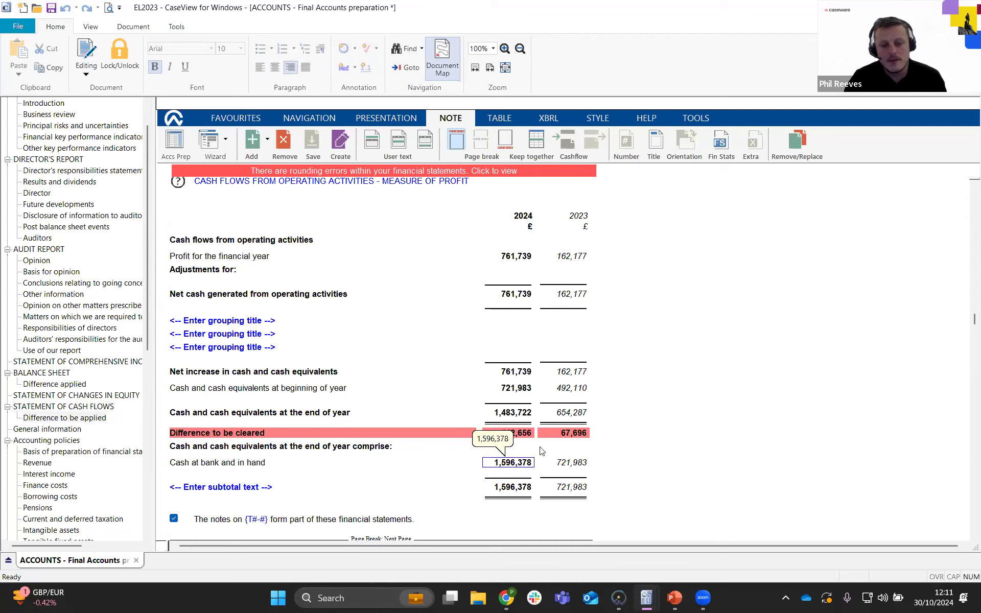
click(521, 391)
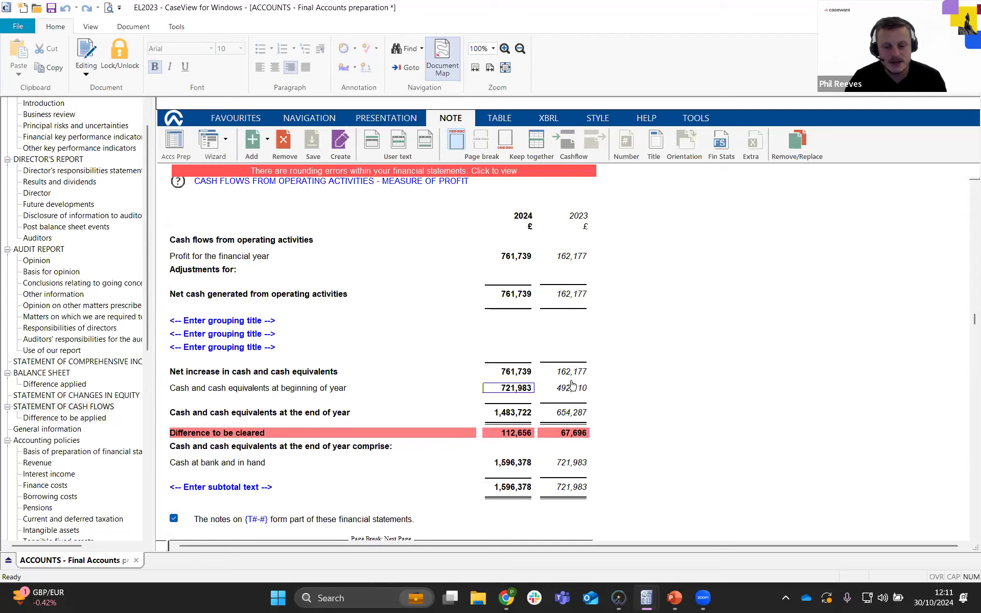
click(554, 390)
click(501, 392)
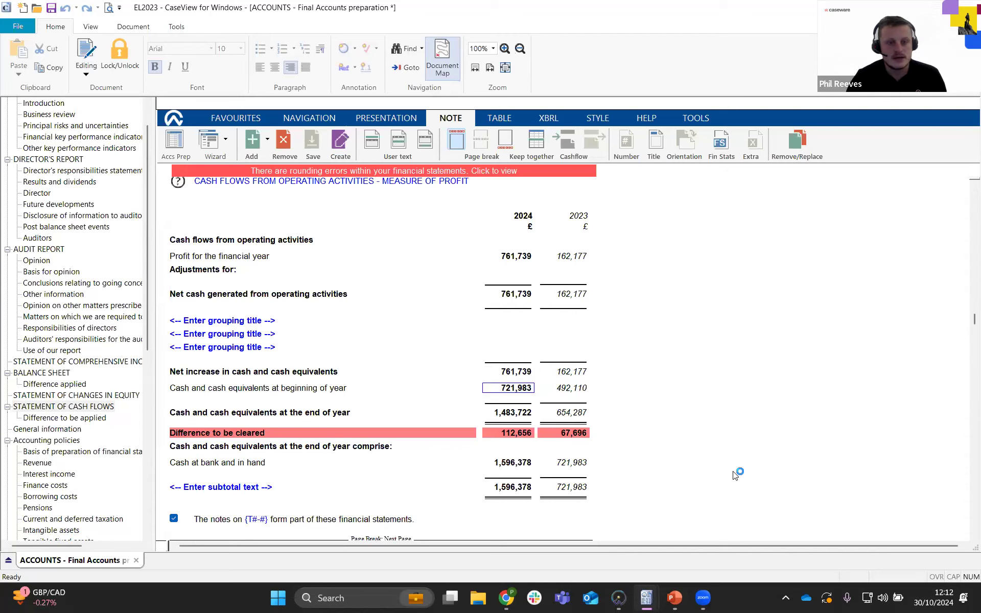
Open the Cash Flow workings for the EL2023 accounts
click(309, 118)
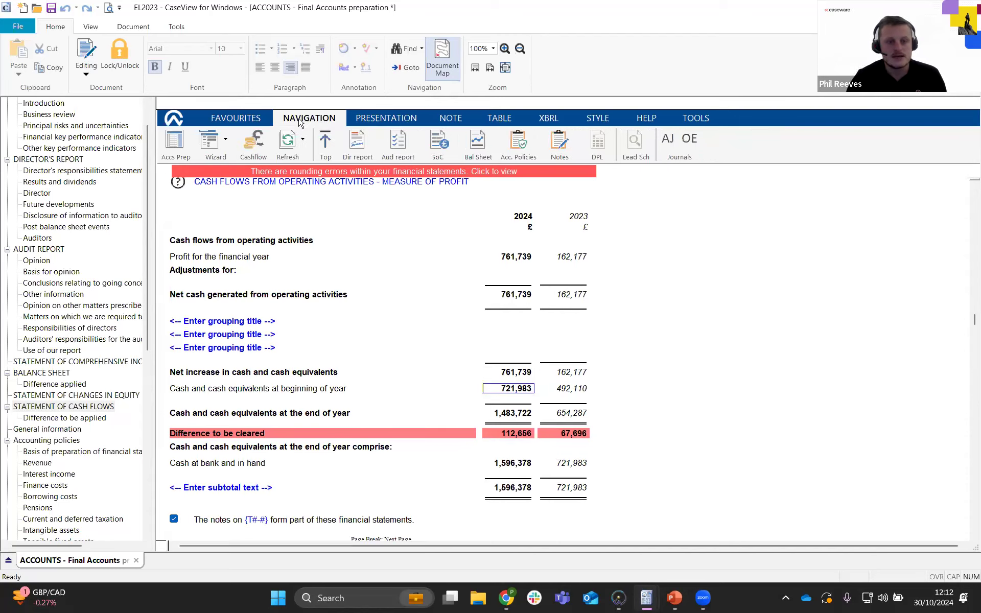
click(257, 145)
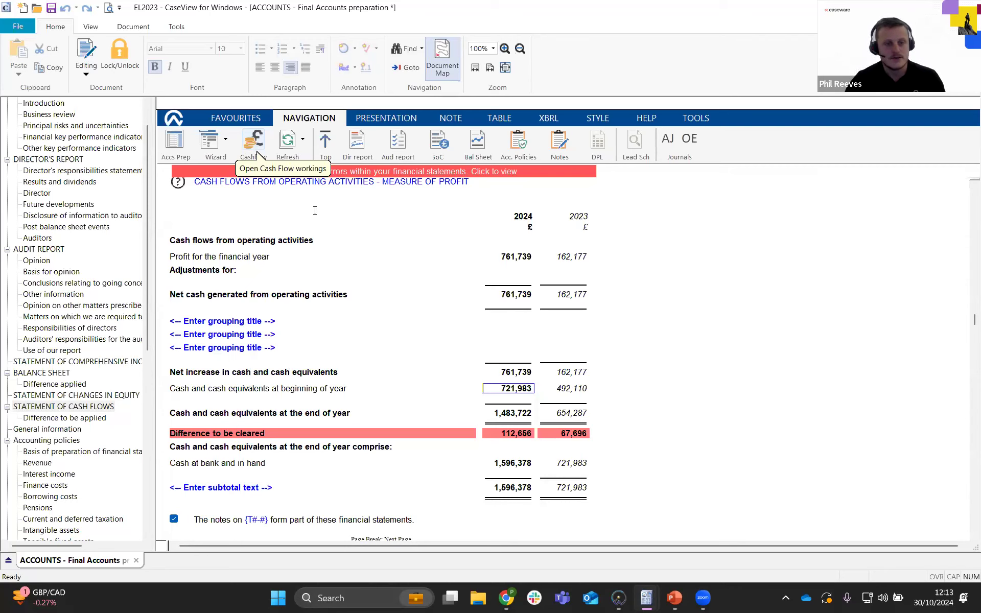
scroll(420, 309, up, 3)
scroll(420, 310, down, 2)
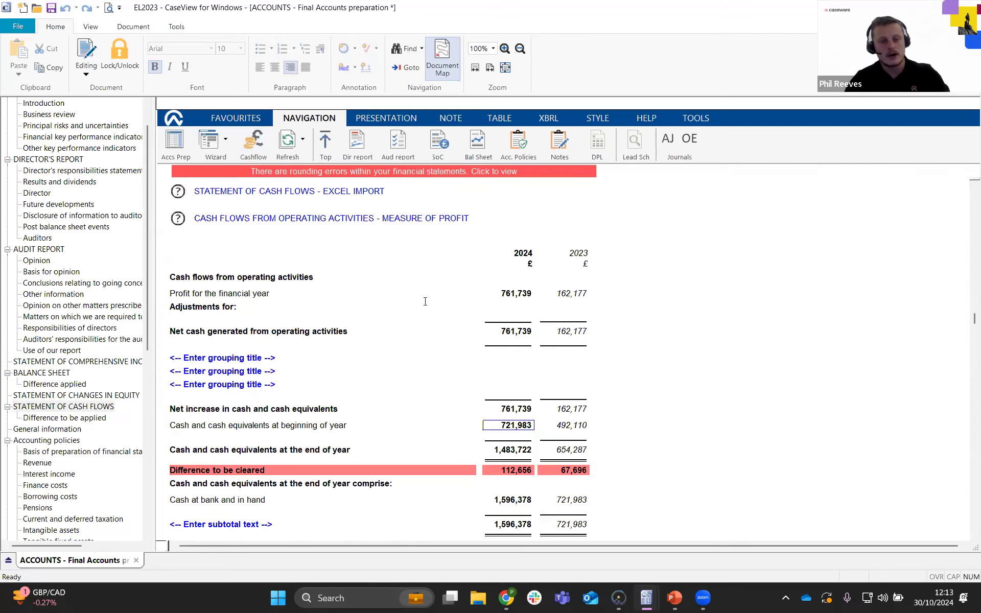
click(252, 141)
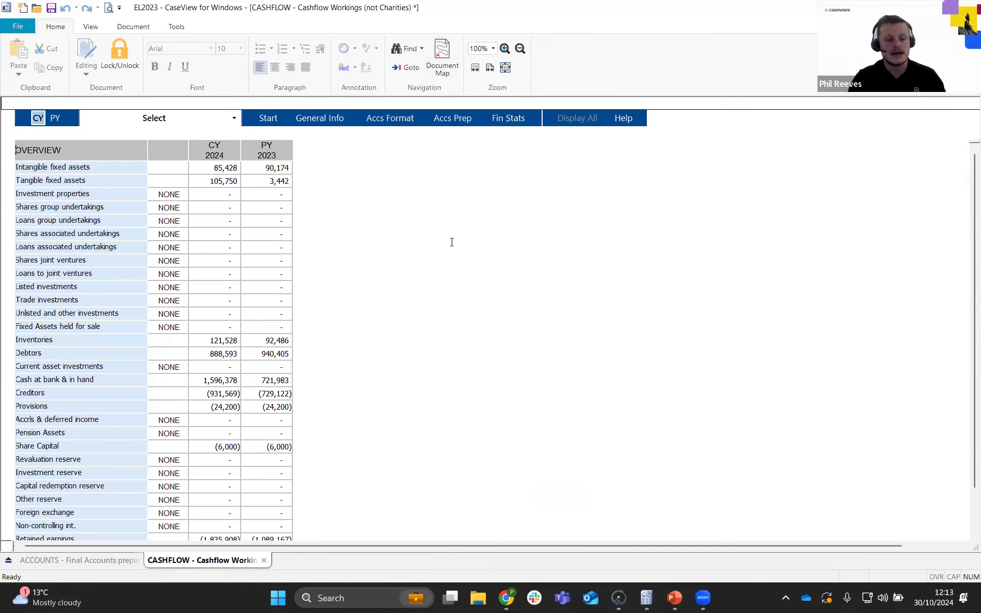
Return to the EL2023 final accounts and review the operating, investing and financing rows of the statement of cash flows
click(67, 561)
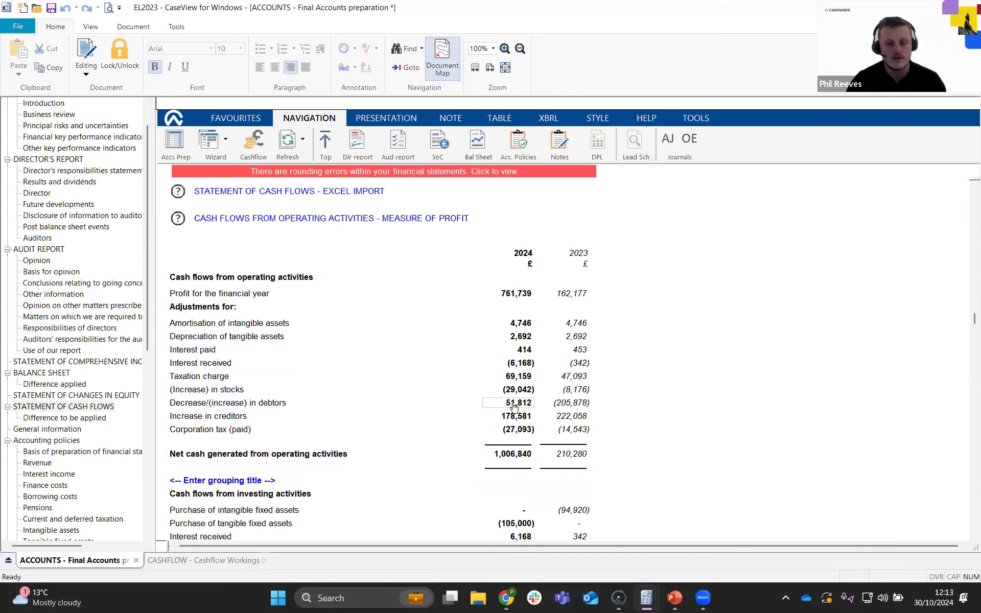
scroll(516, 406, down, 10)
scroll(503, 403, up, 5)
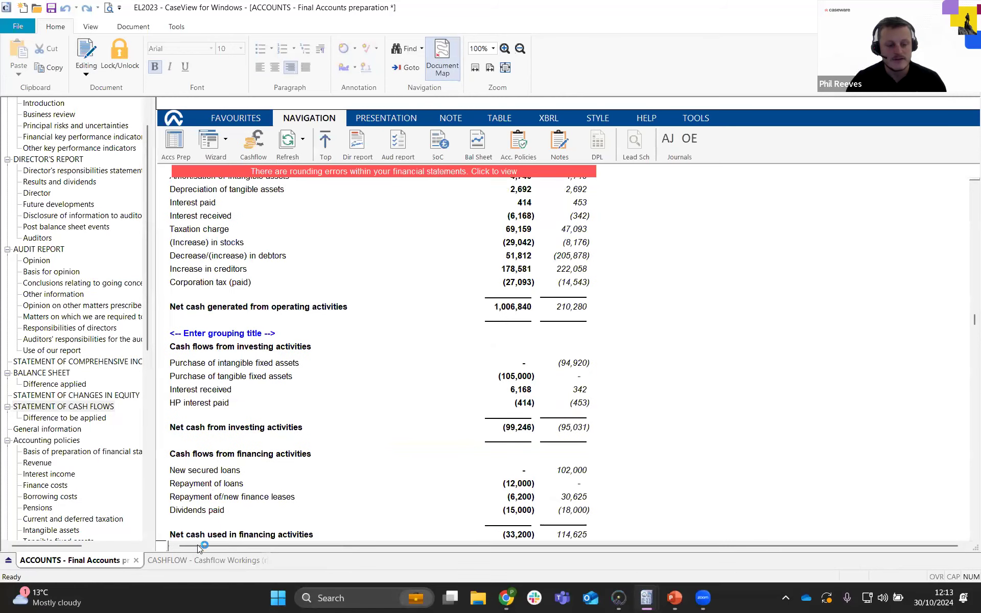
scroll(528, 351, up, 1)
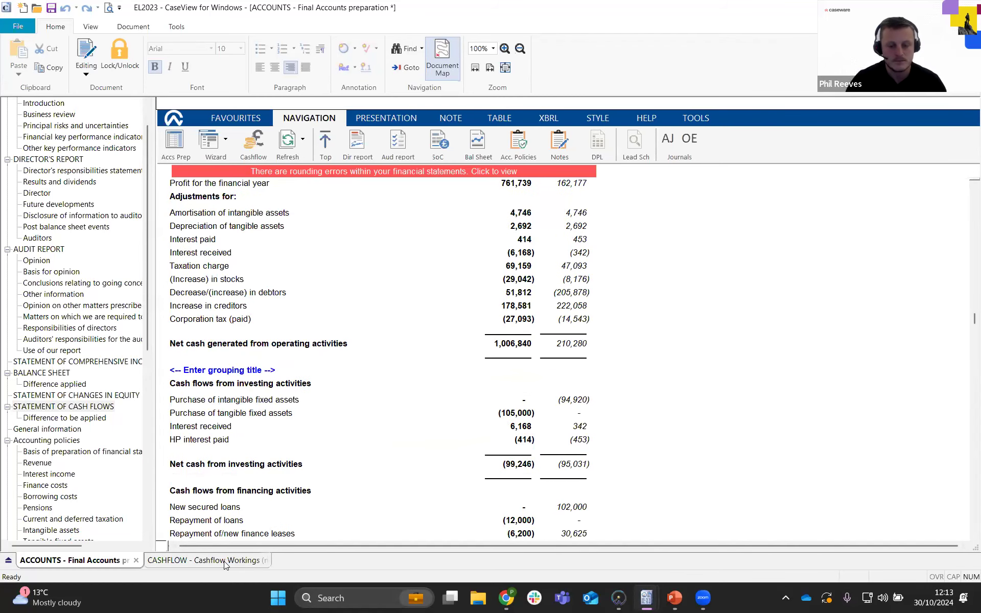
click(237, 399)
click(251, 384)
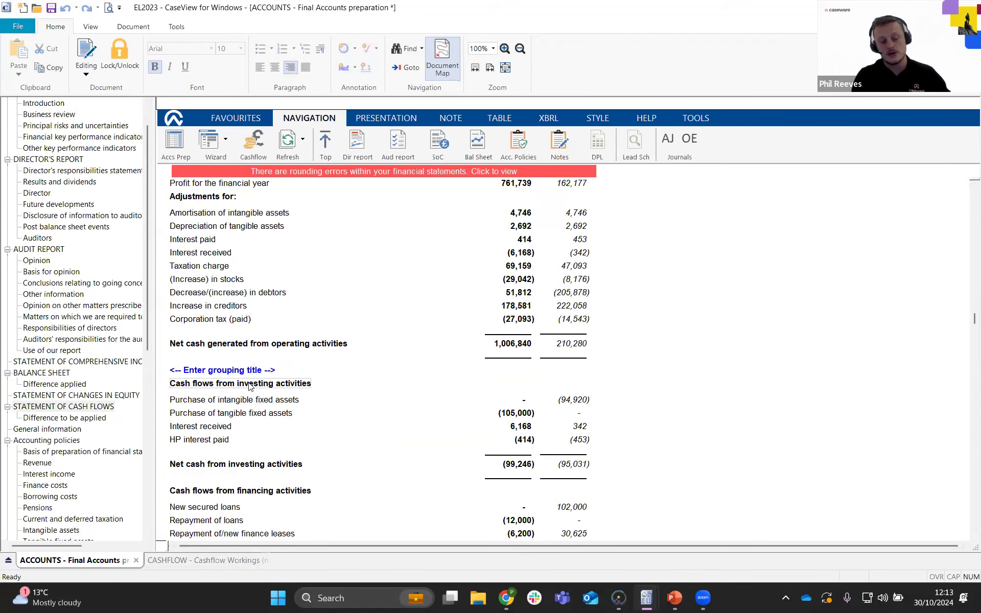
Open the Cash Flow workings and review the overview of current and prior year balances
click(244, 413)
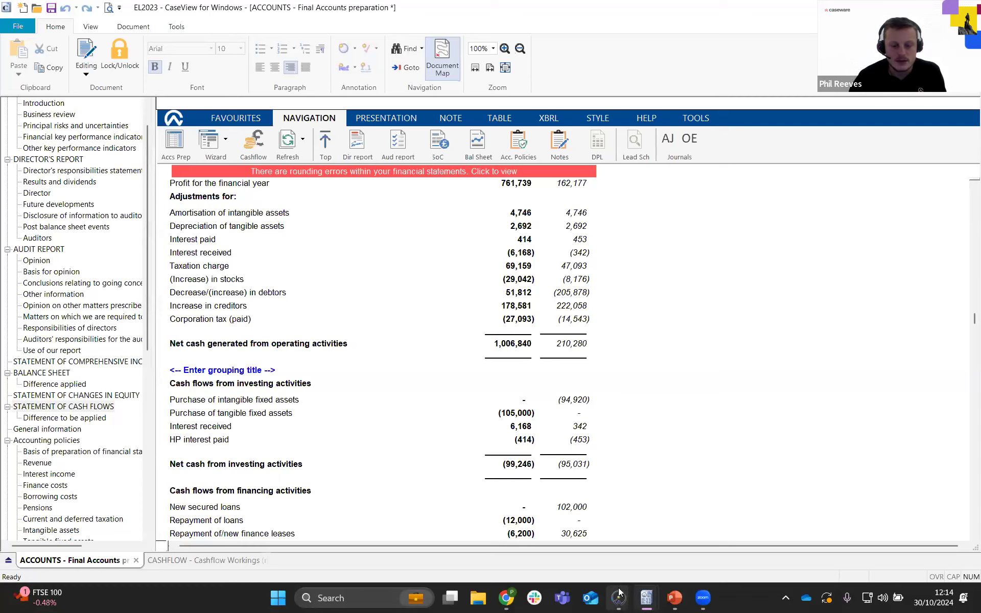
click(191, 559)
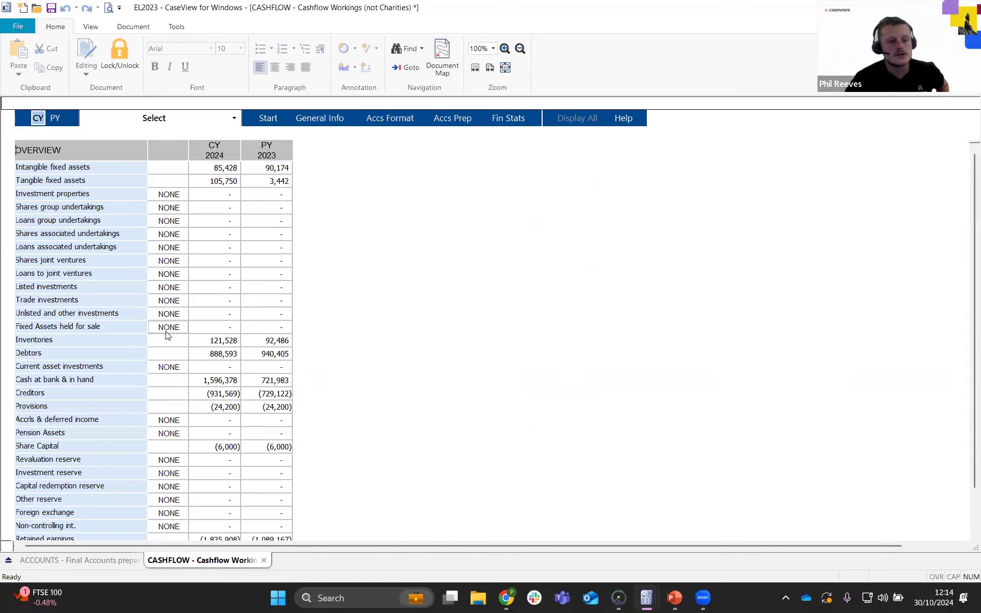
scroll(167, 337, down, 1)
scroll(167, 337, up, 1)
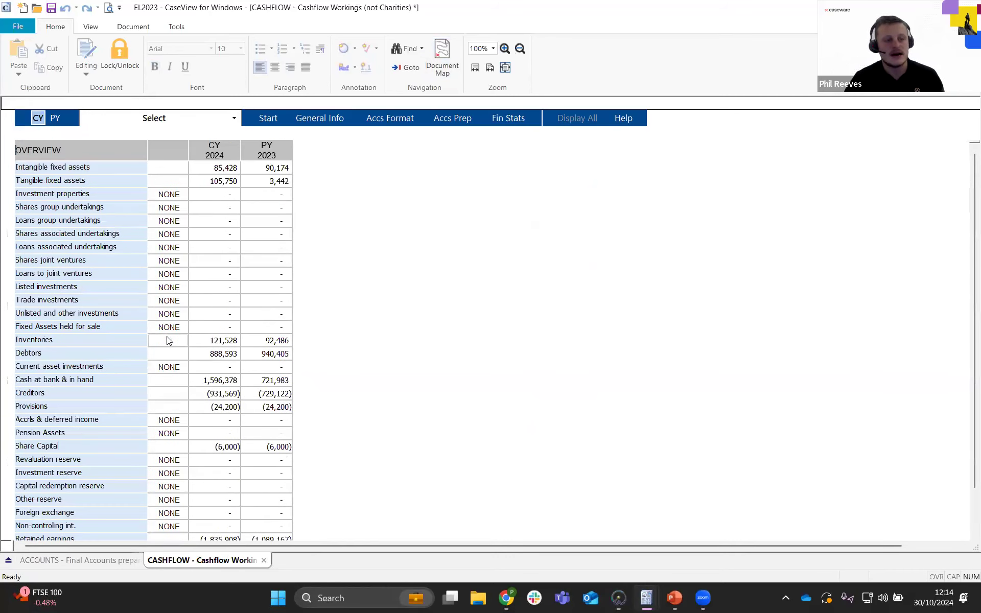
scroll(167, 337, down, 1)
scroll(168, 337, up, 1)
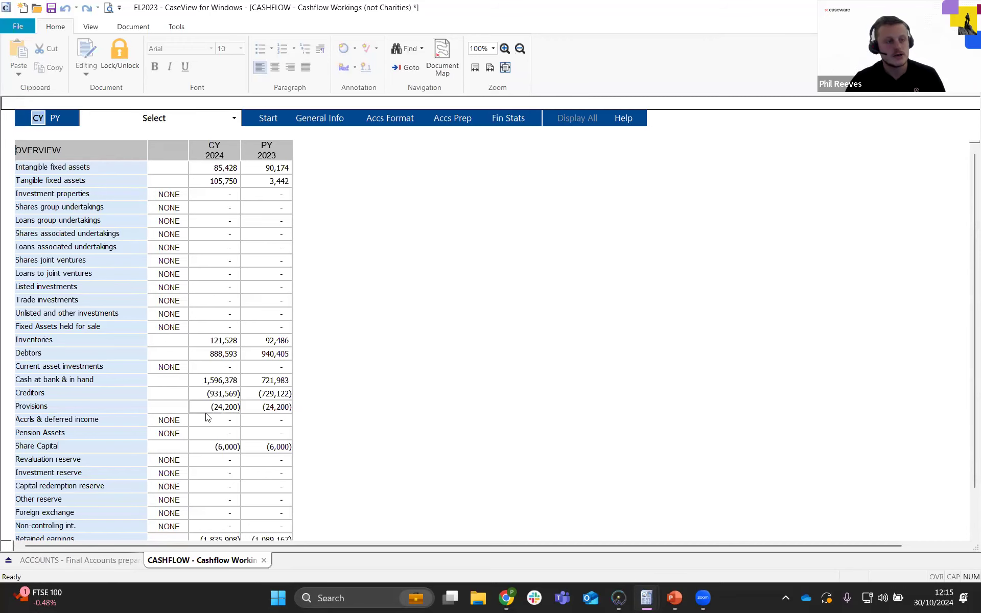
Set the use of Summary workings for Prior Year figures to Yes and check the 2023 column in the accounts
scroll(206, 417, down, 2)
drag(252, 520, 253, 520)
click(365, 510)
click(313, 522)
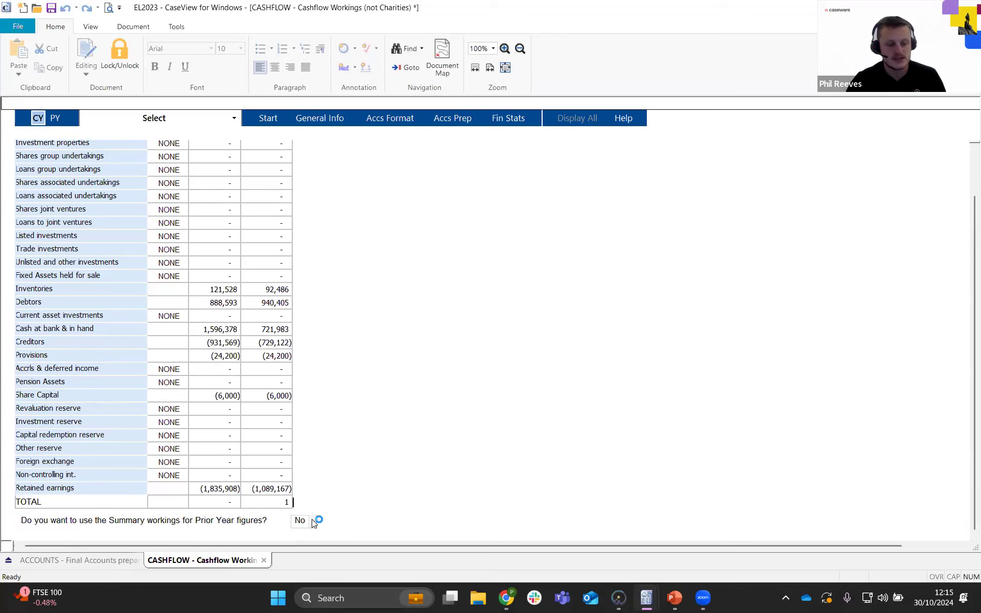
click(301, 531)
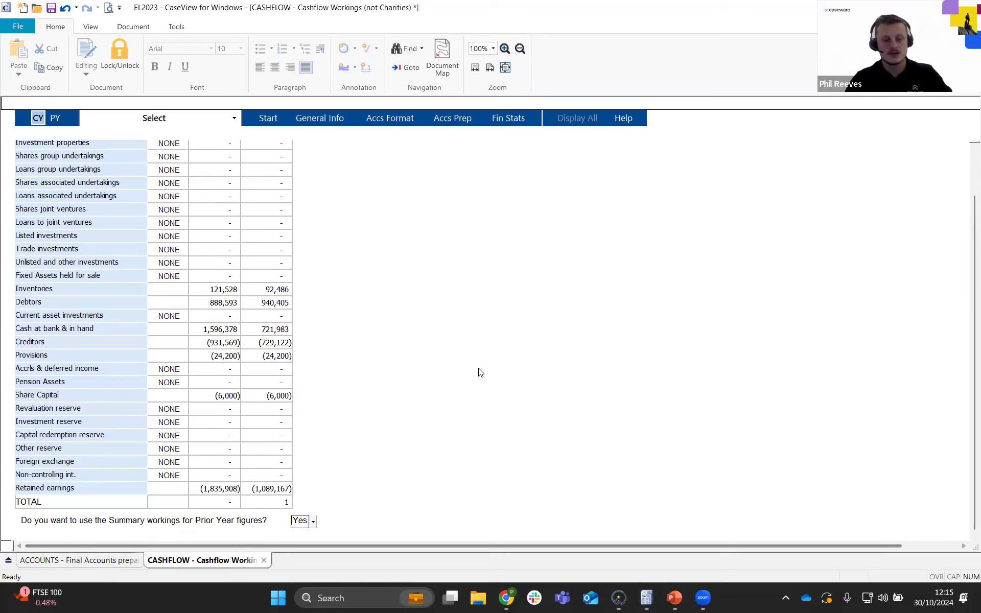
scroll(562, 296, up, 3)
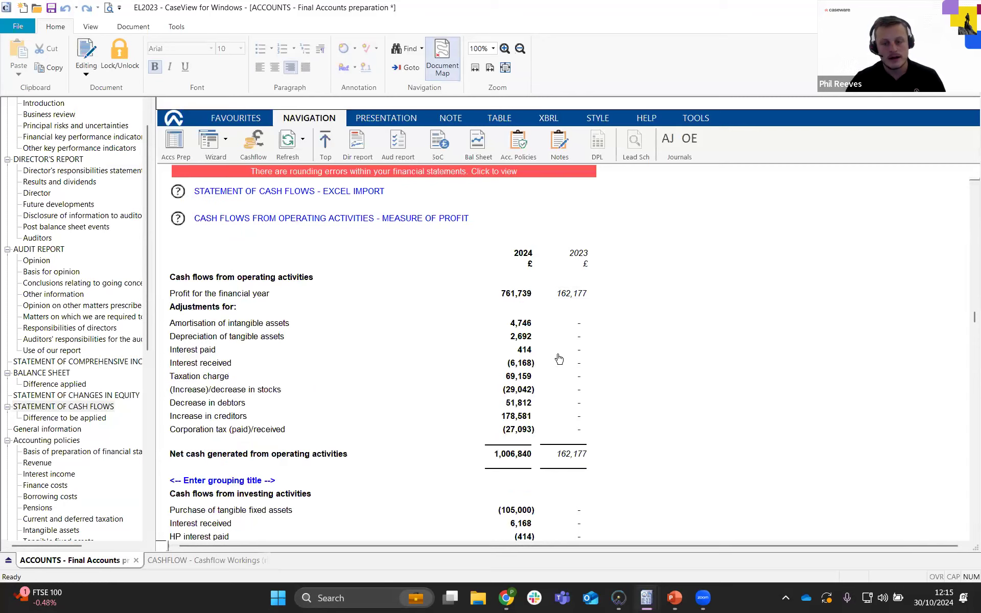
Return to the Cash Flow workings, open the prior year FRS1 cash flow summary and select its debtors movement cell
click(176, 562)
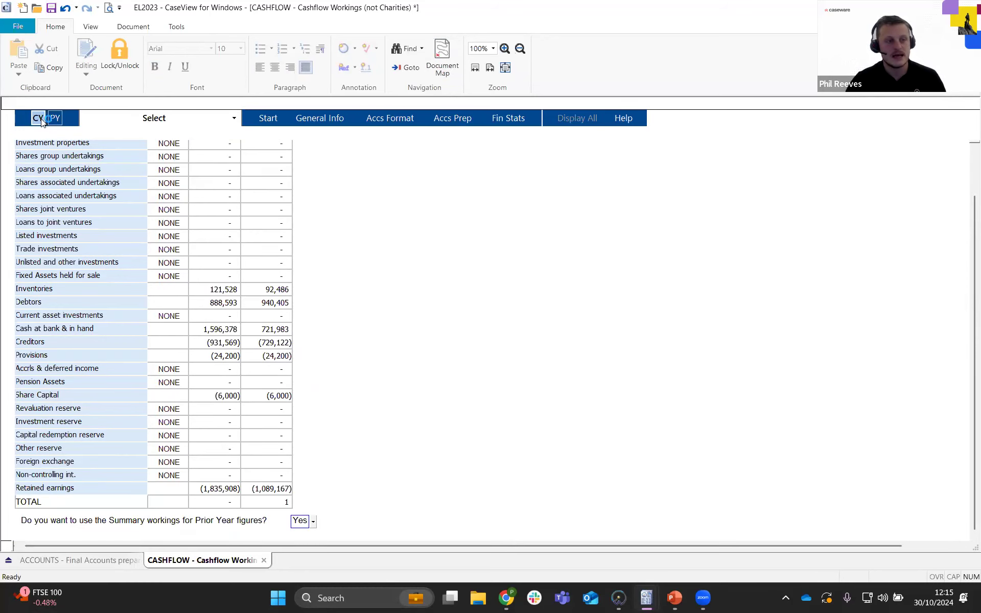
click(55, 118)
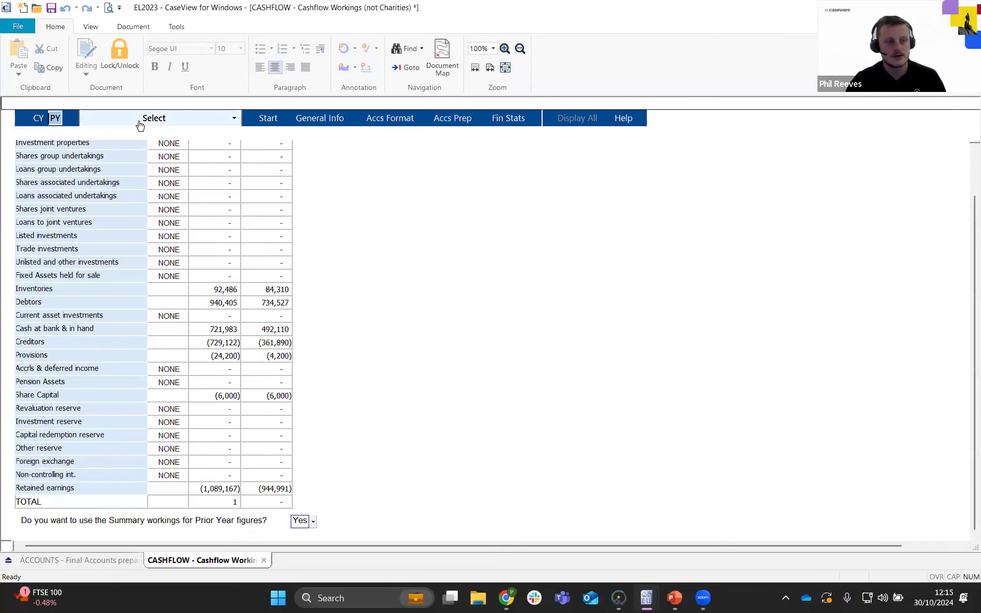
click(155, 119)
click(142, 148)
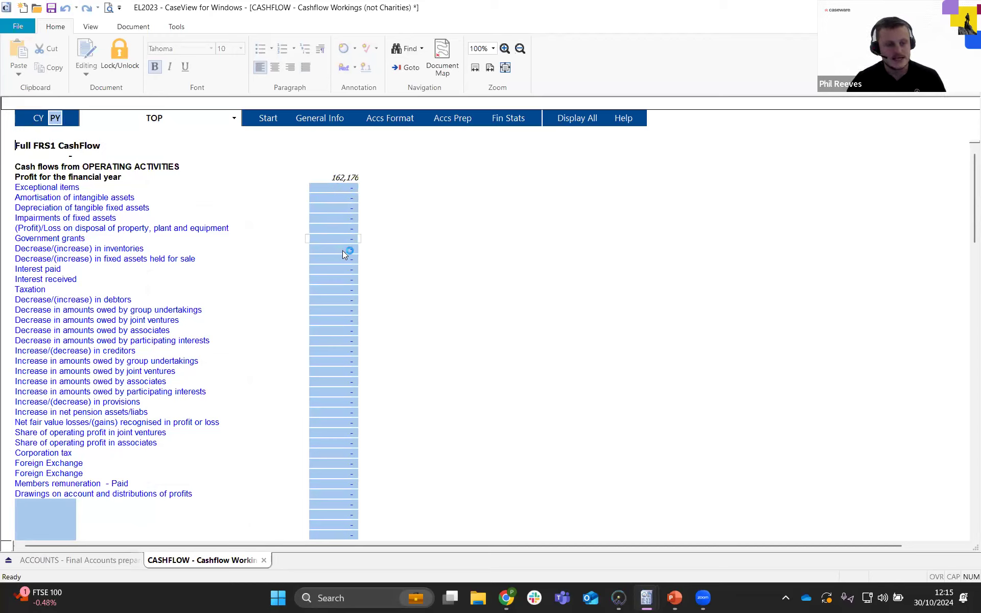
click(331, 302)
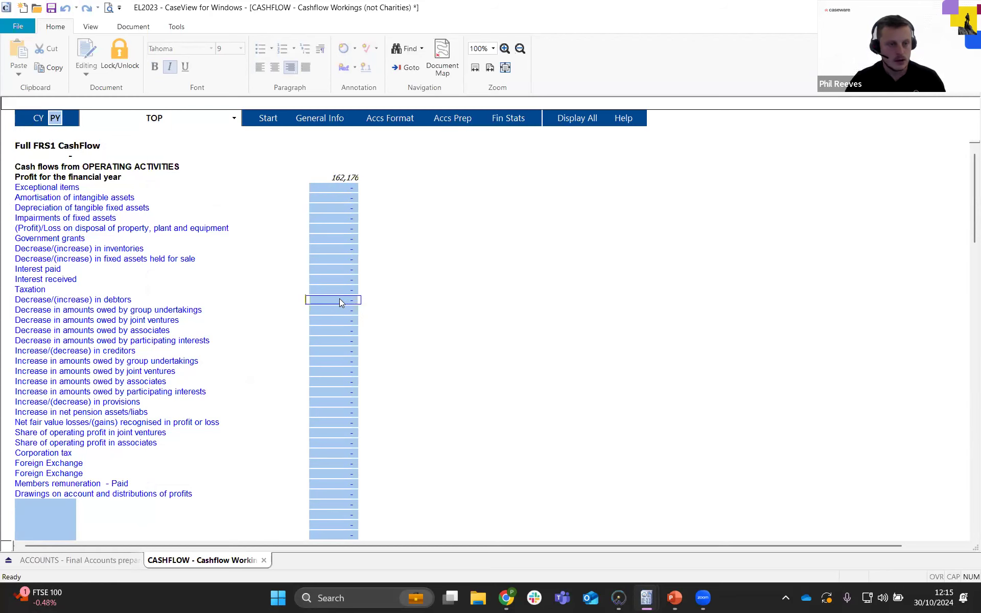
Return to the Summary overview and set the use of Summary workings for Prior Year figures to No
click(38, 119)
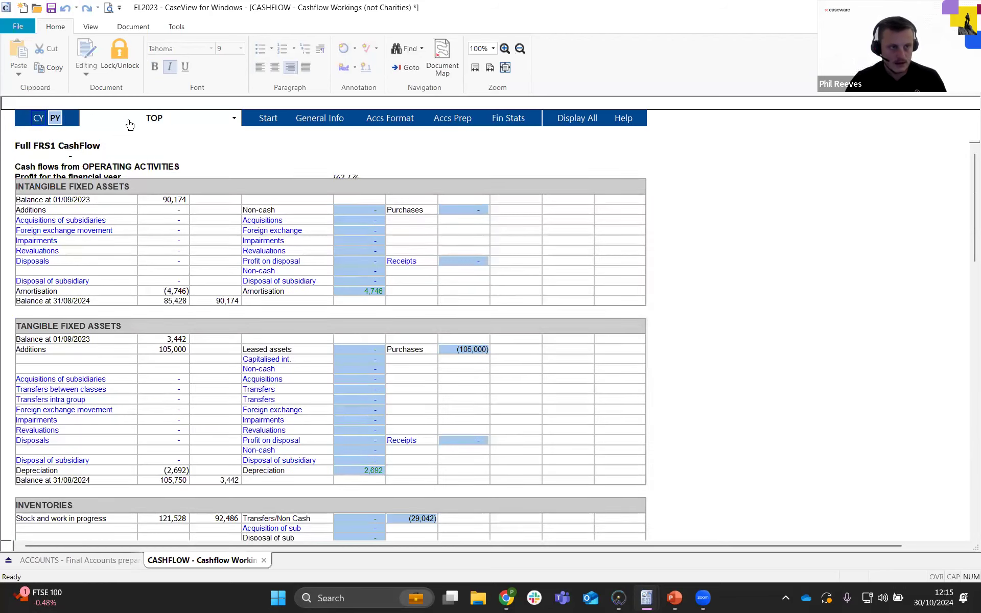
click(138, 121)
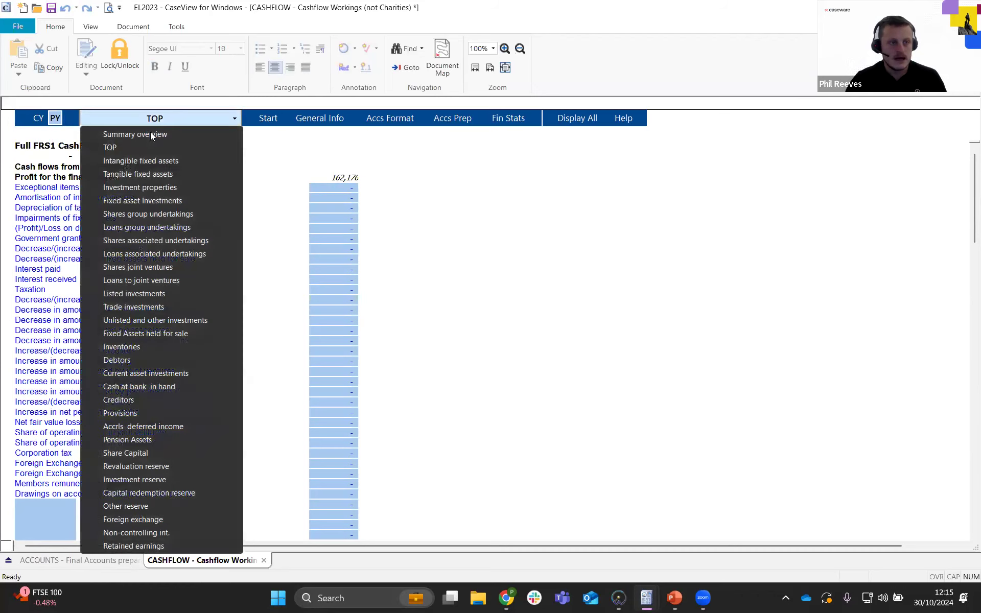
click(150, 132)
scroll(278, 457, down, 1)
click(313, 523)
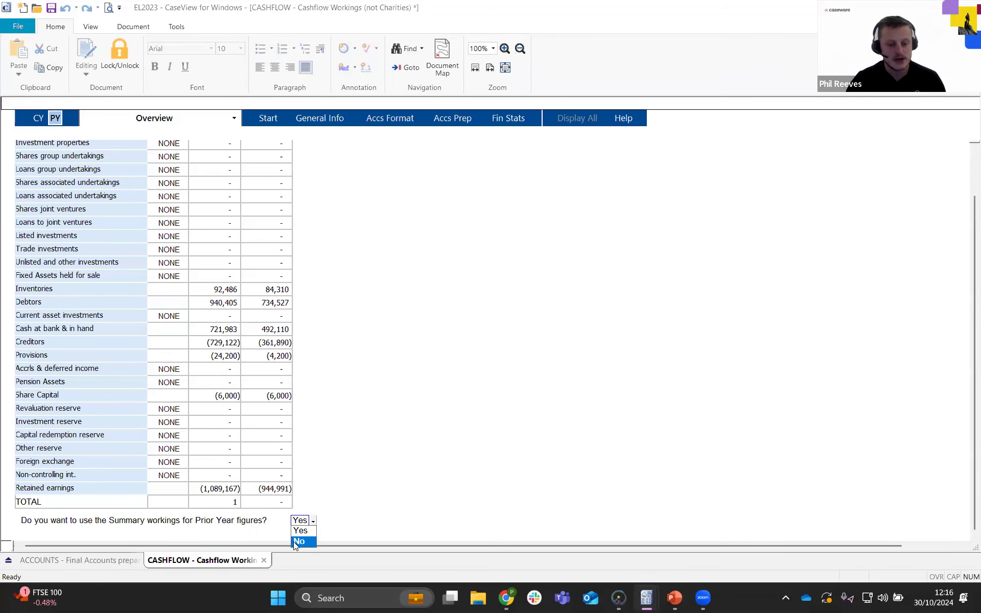
click(293, 542)
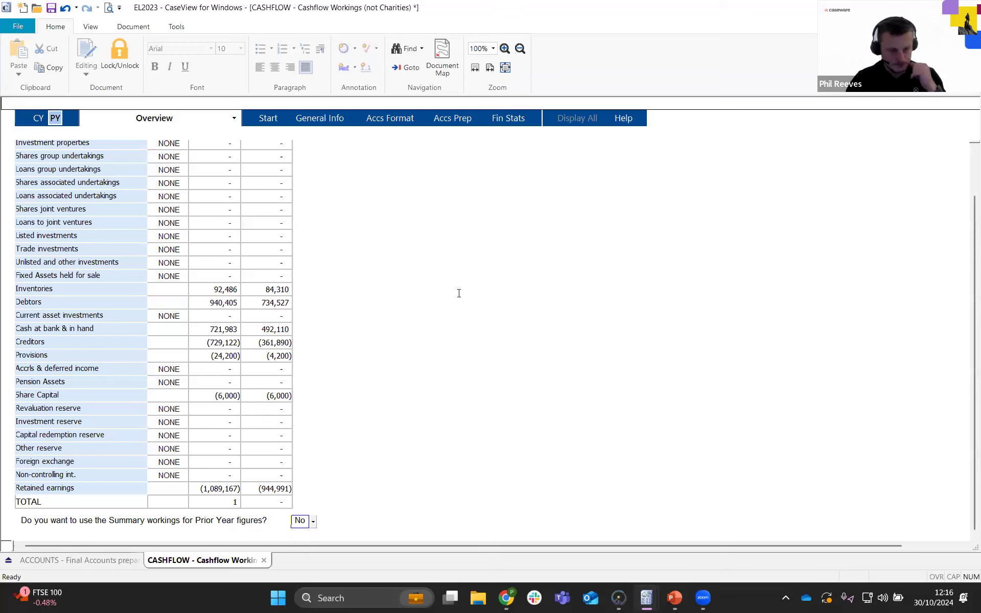
scroll(320, 458, up, 1)
scroll(286, 441, down, 1)
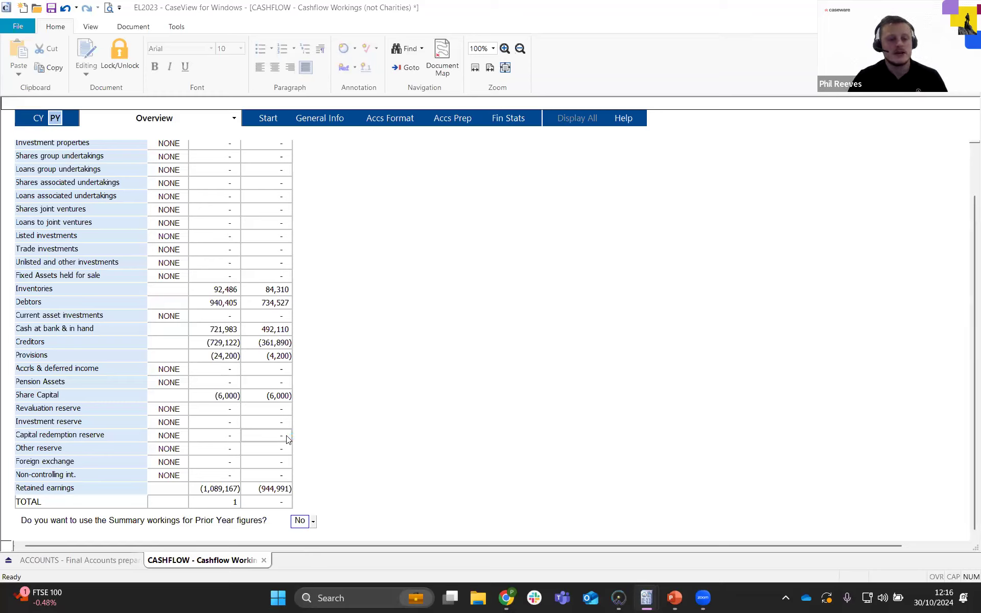
Display the current year overview and inspect the tangible fixed assets, inventories and debtors balances
click(37, 118)
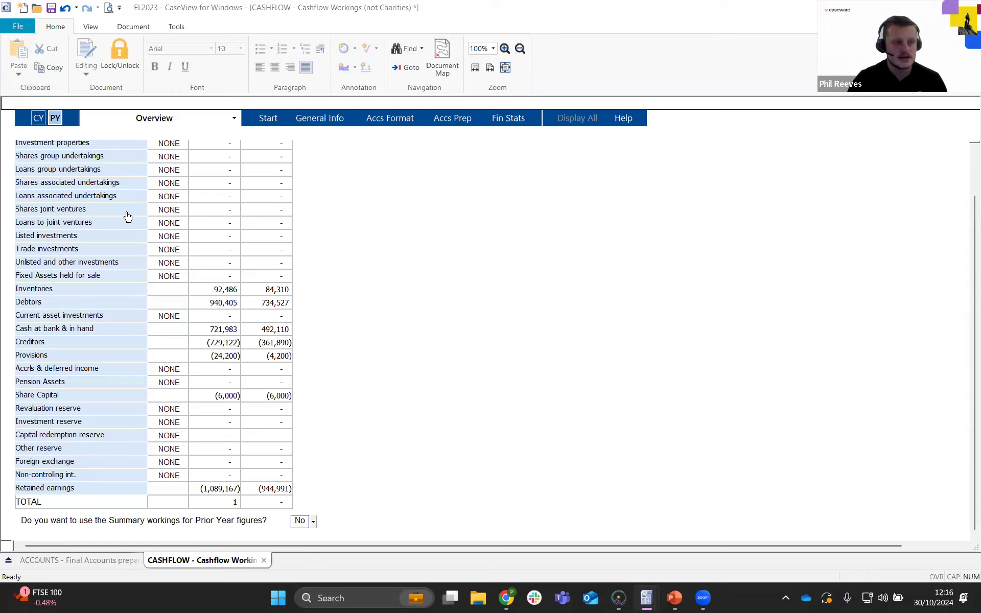
click(208, 396)
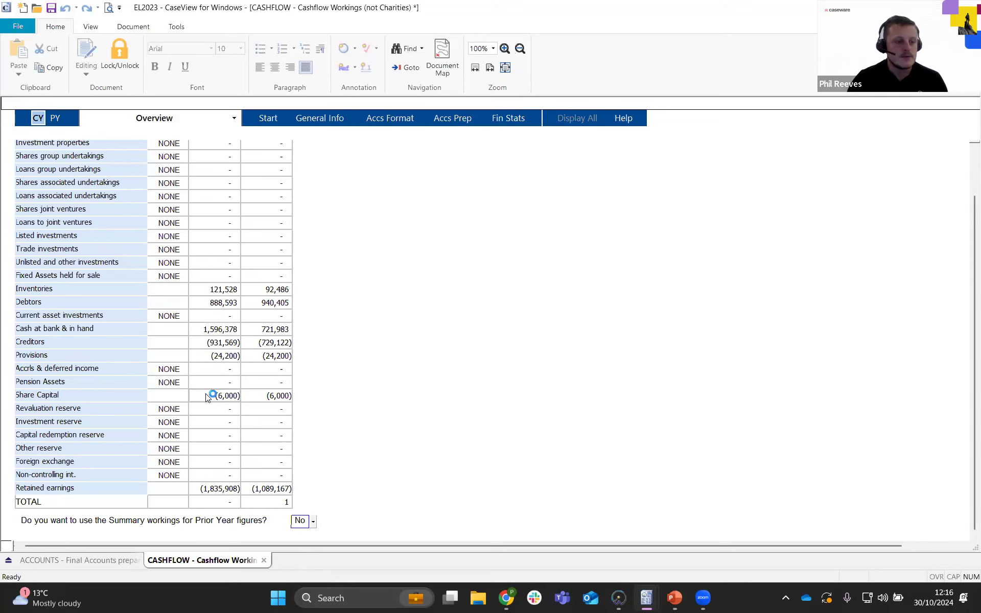
scroll(206, 378, up, 2)
click(223, 183)
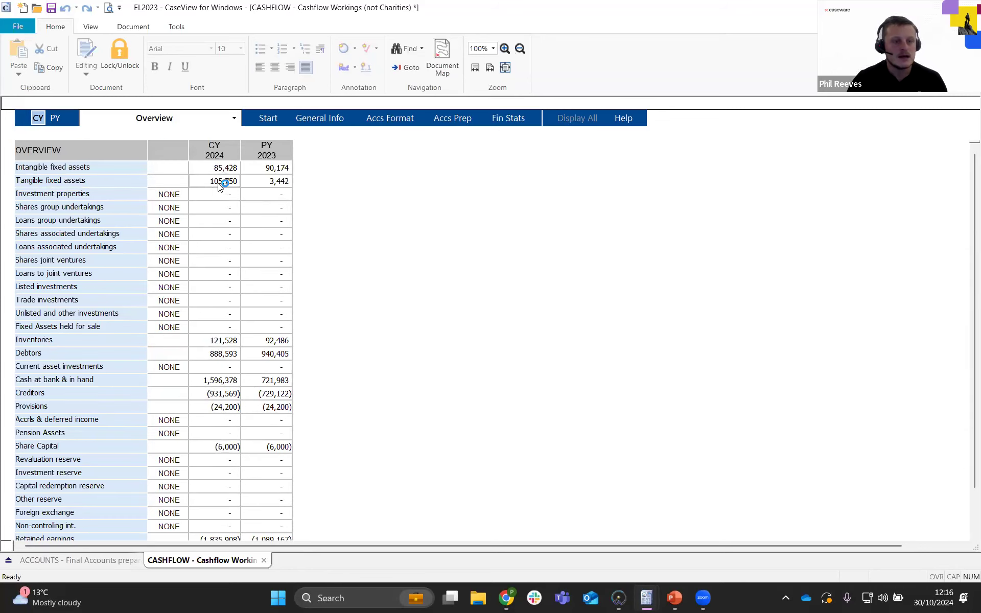
click(226, 353)
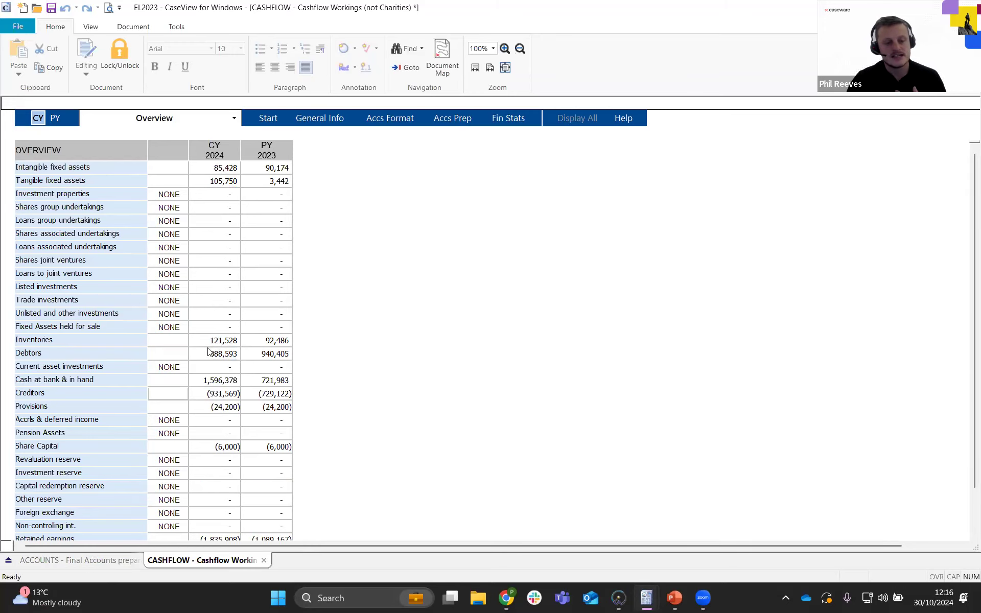
click(219, 354)
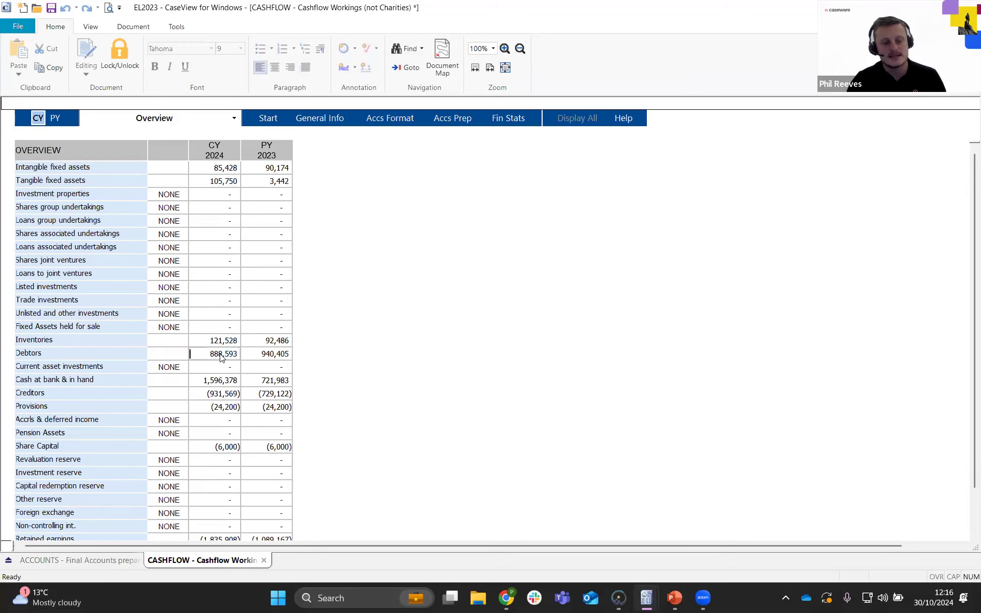
click(263, 356)
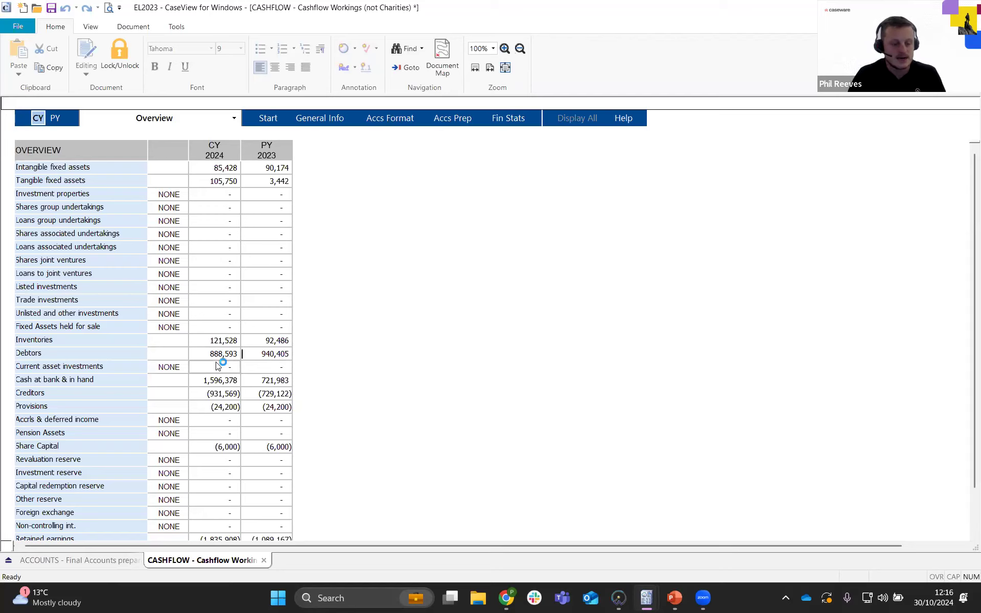
click(217, 356)
click(215, 342)
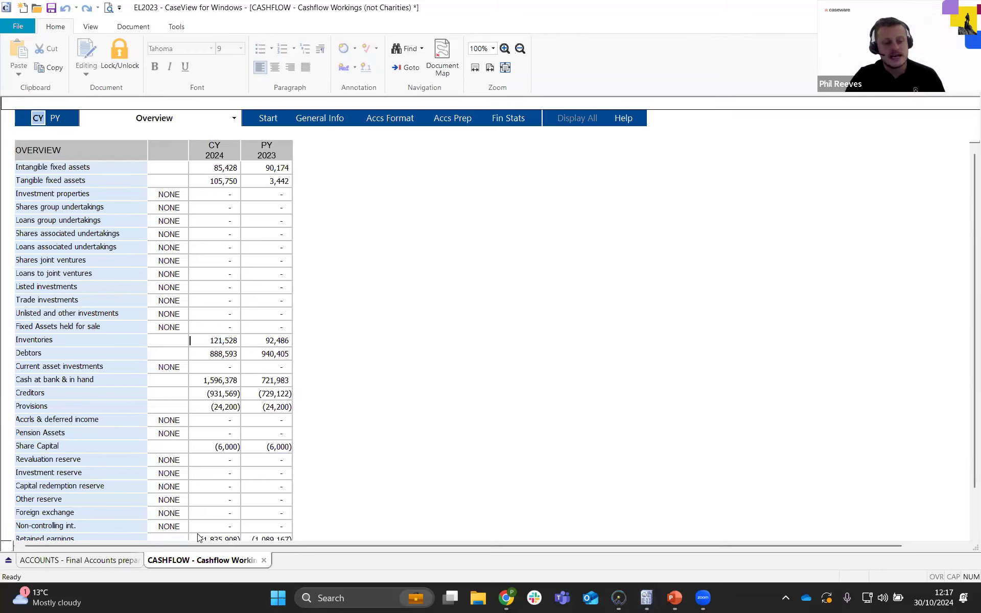
Return to the final accounts and inspect the purchase of tangible fixed assets row under investing activities
click(101, 562)
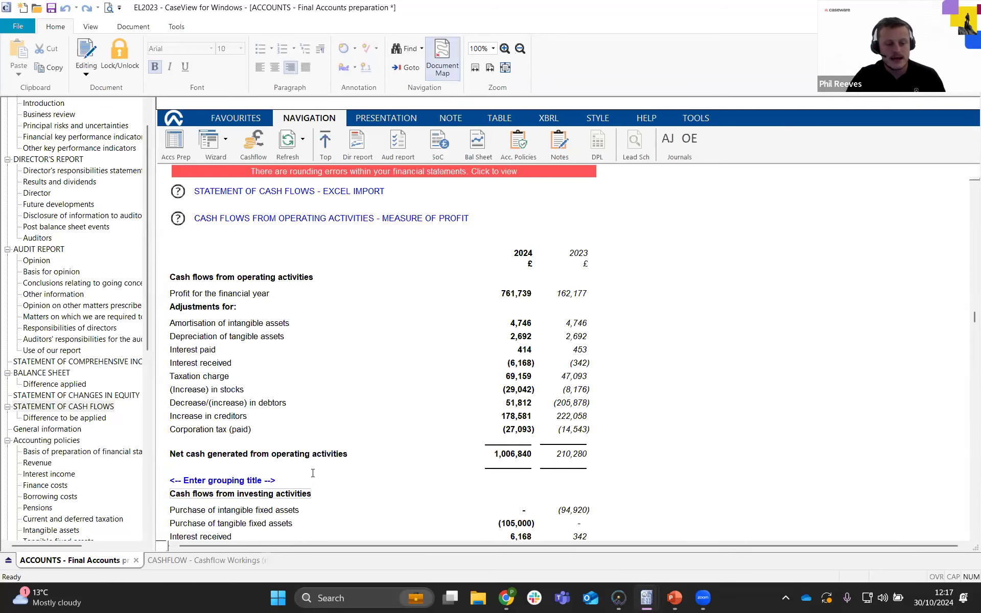
scroll(229, 416, down, 3)
drag(170, 415, 596, 416)
click(508, 413)
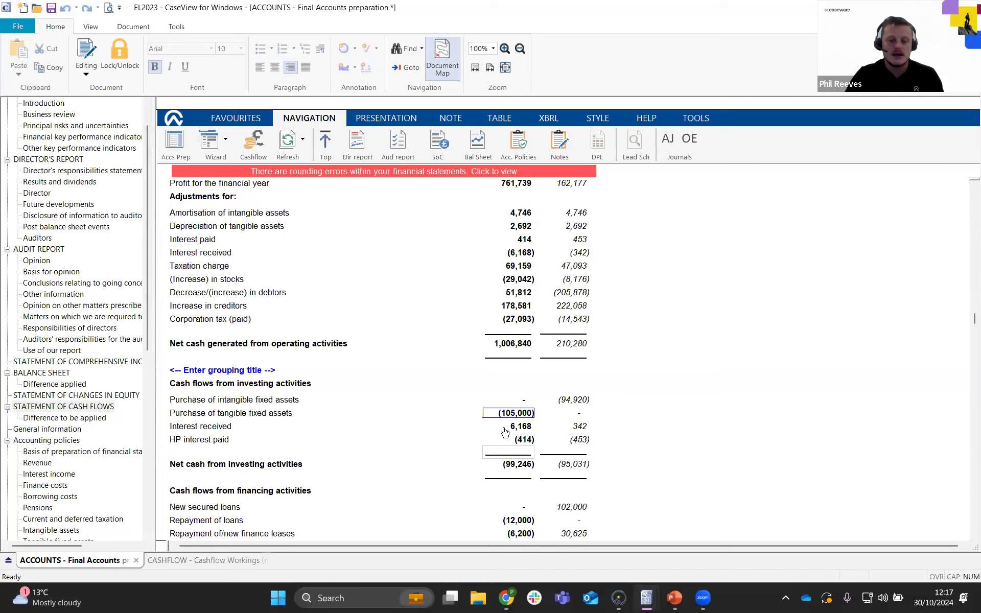
mouse_move(512, 415)
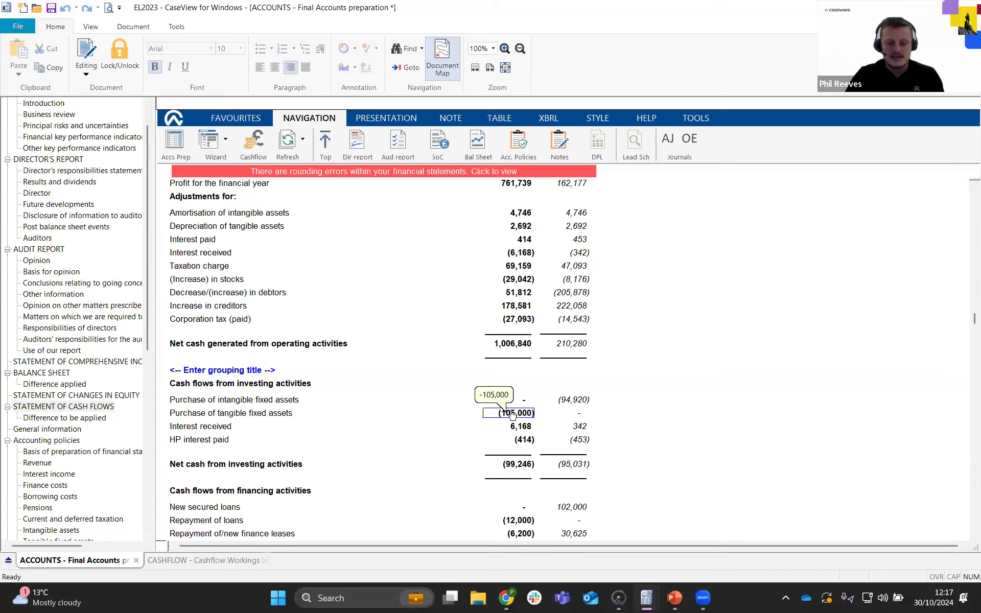
double_click(638, 413)
click(639, 413)
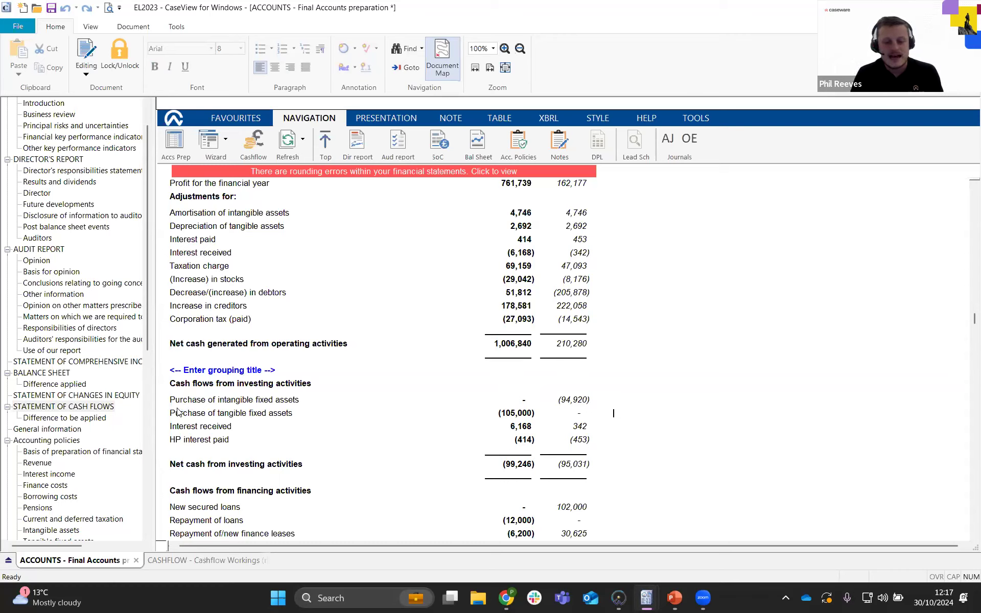
Open the current year Worksheet in the Cash Flow workings and look through its sections and the list of available areas
click(195, 562)
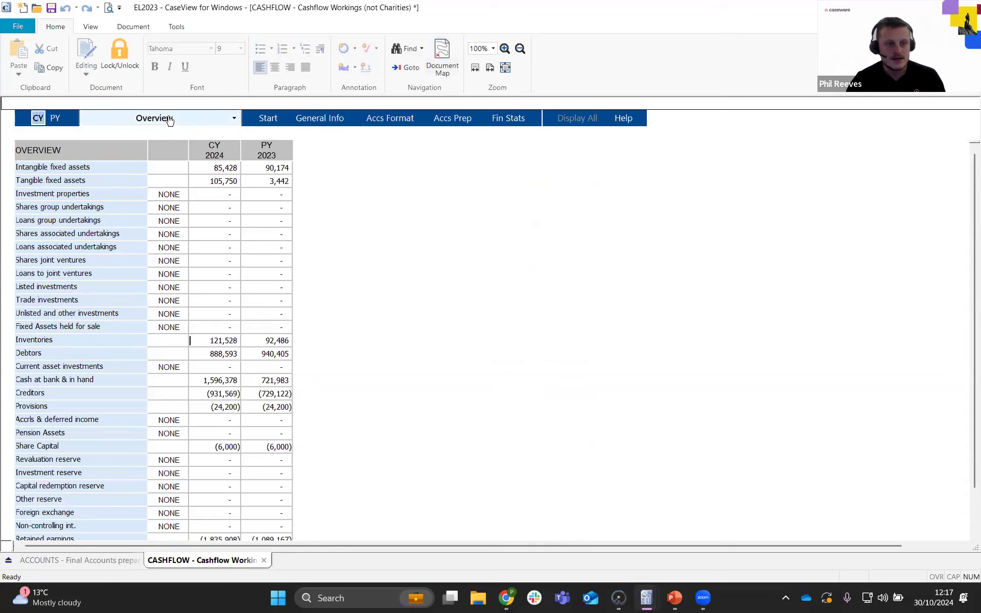
click(178, 118)
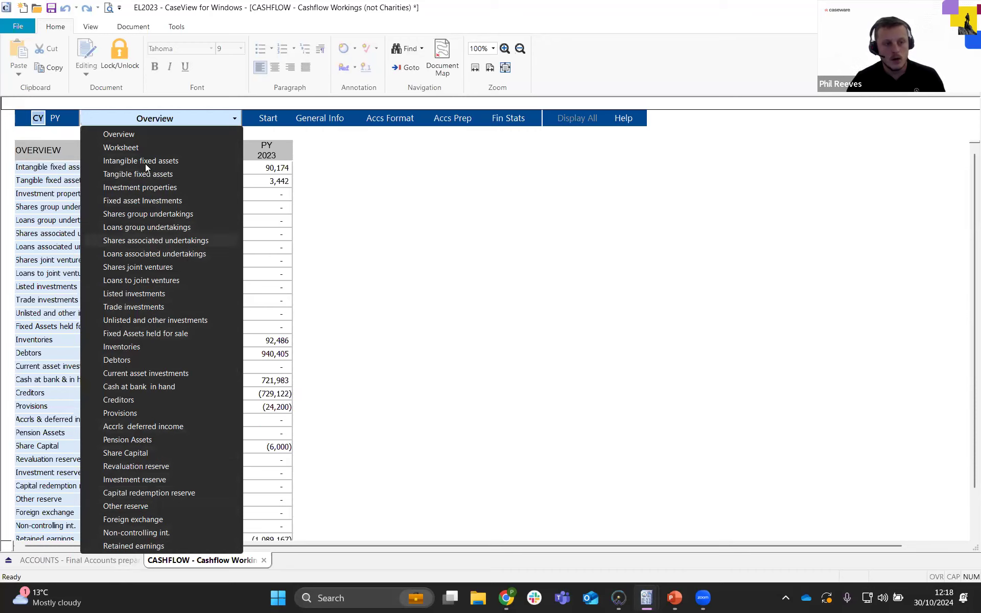
click(121, 148)
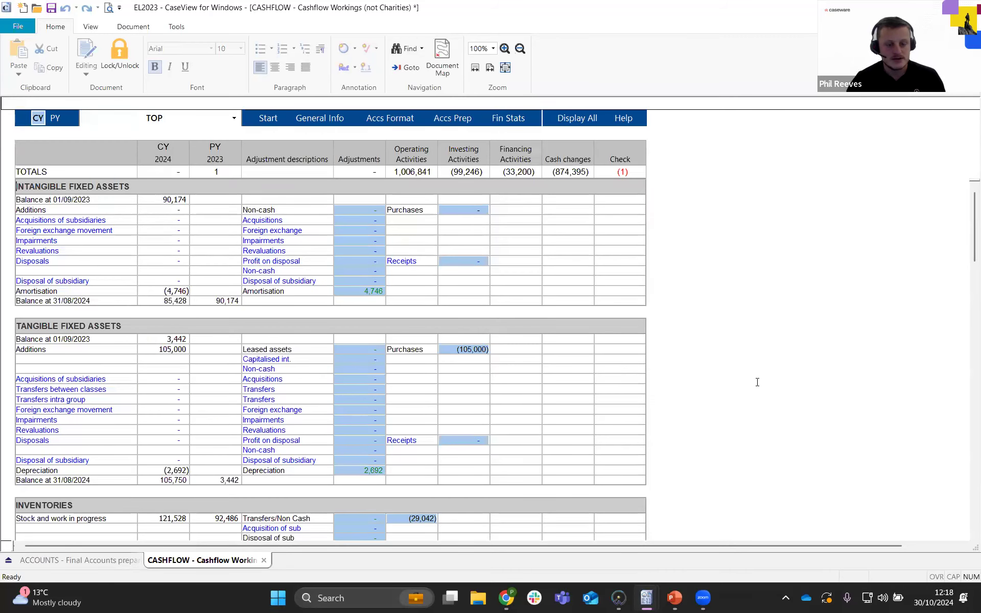
scroll(756, 380, down, 1)
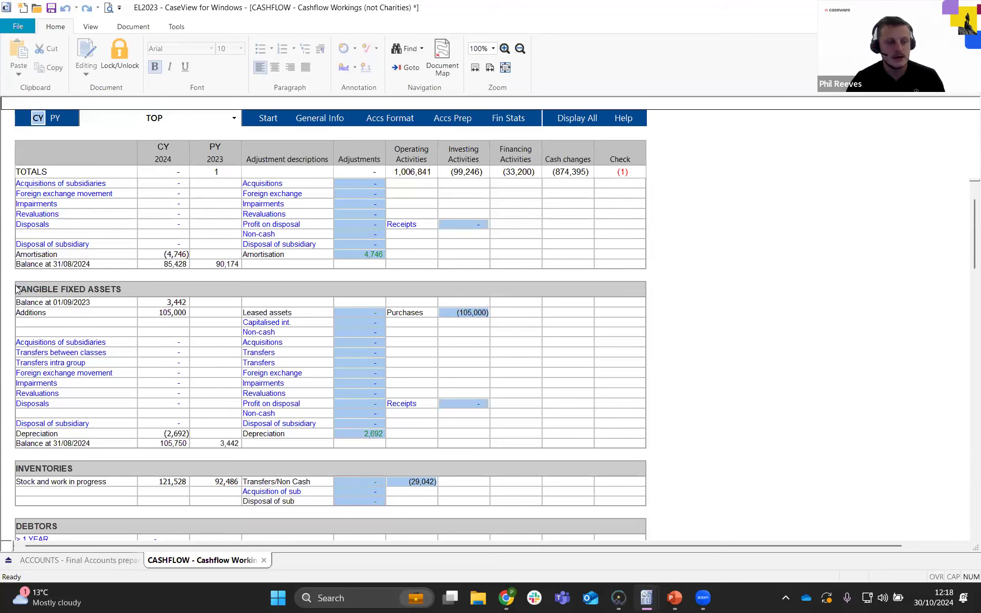
scroll(53, 296, down, 20)
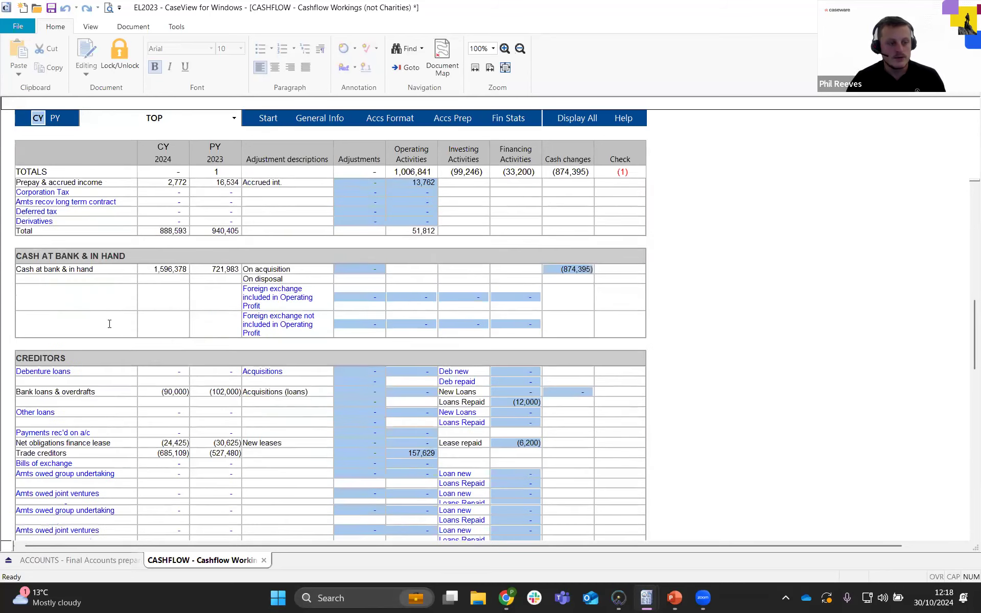
scroll(155, 435, up, 3)
scroll(146, 434, up, 20)
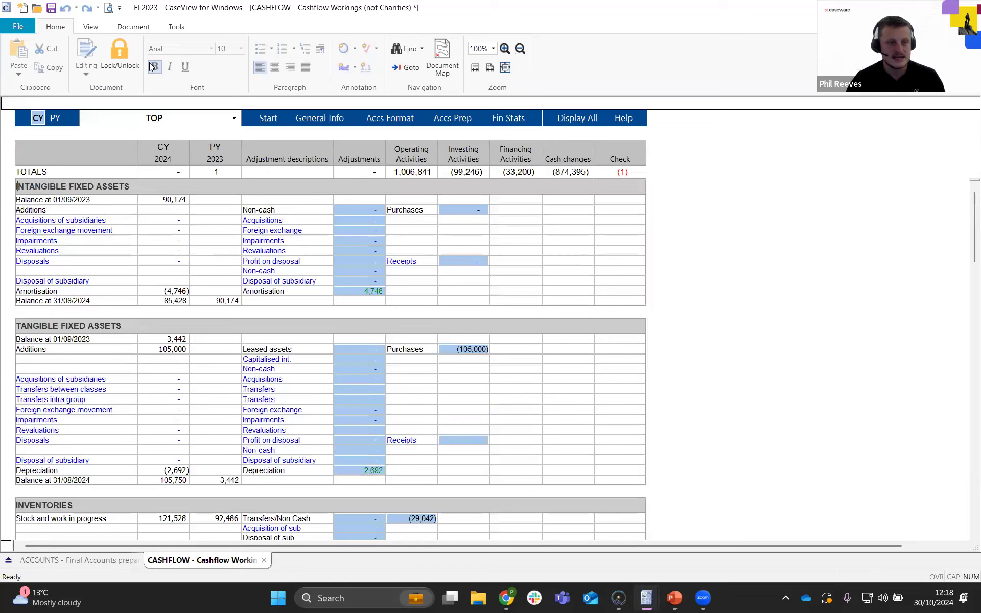
click(189, 118)
click(142, 175)
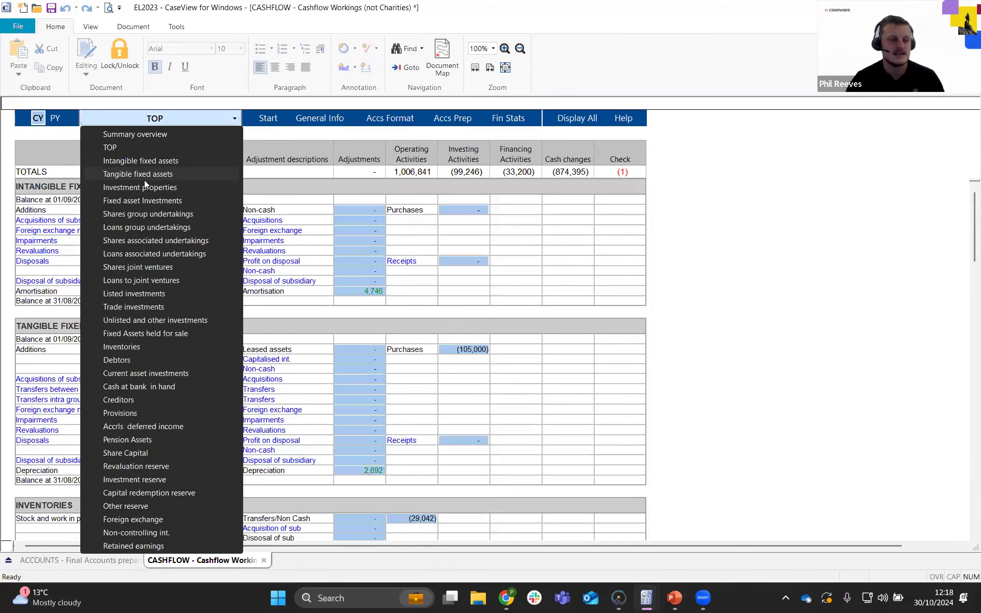
click(730, 277)
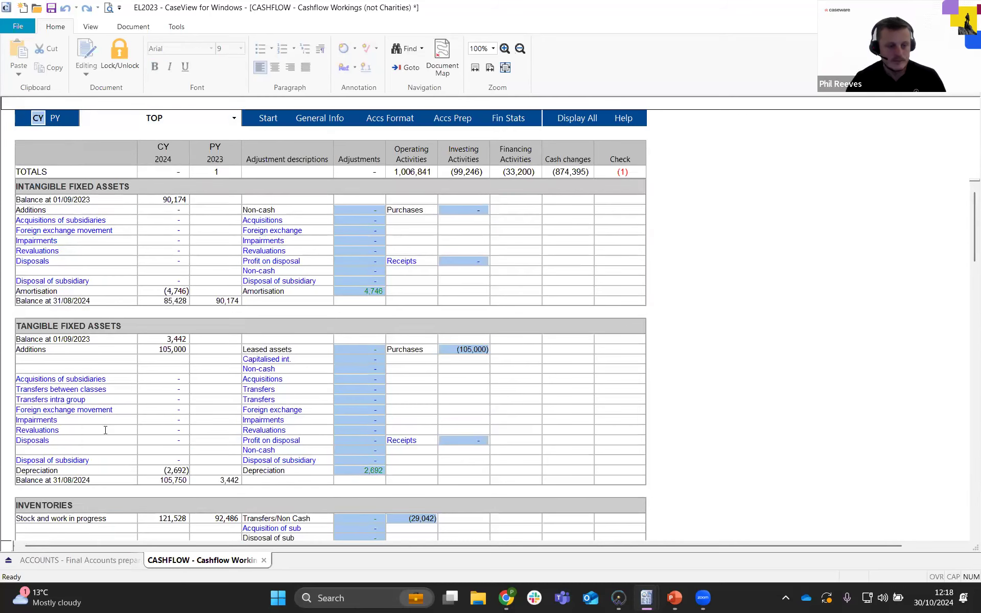
Inspect the additions and the related purchases figure in the Tangible Fixed Assets section of the worksheet
scroll(25, 321, down, 1)
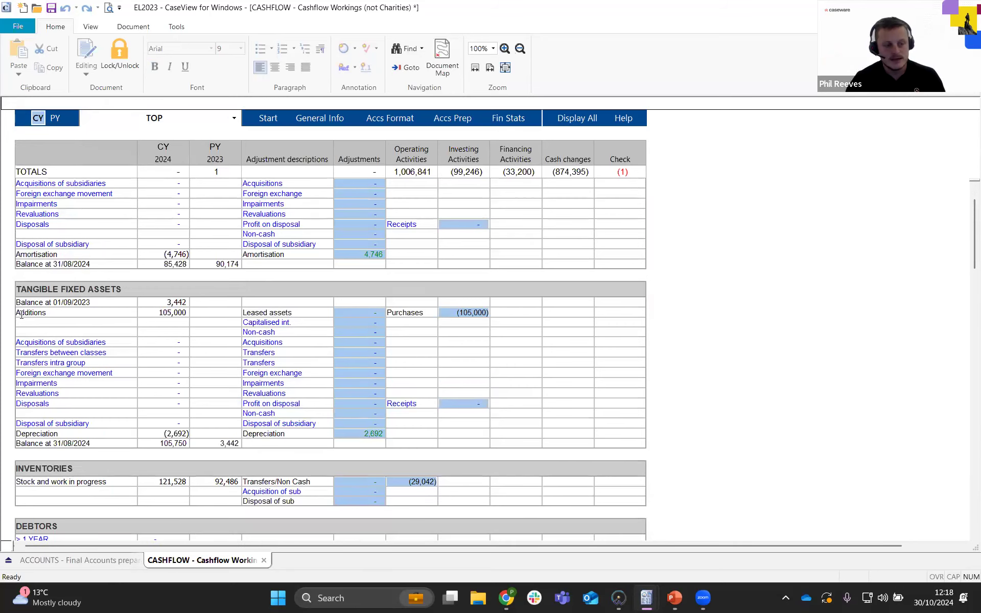
drag(22, 316, 185, 311)
click(155, 316)
click(156, 316)
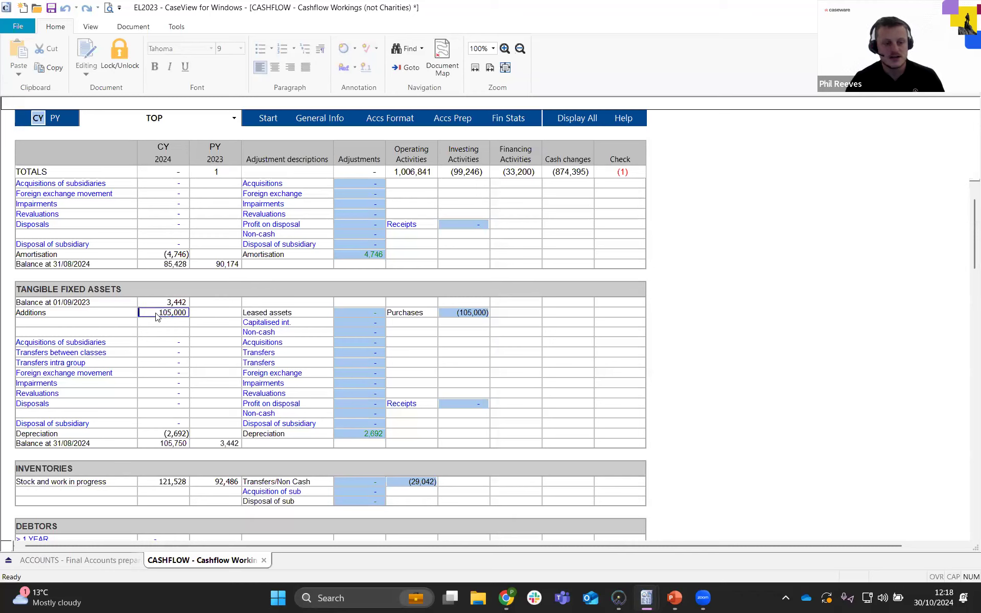
drag(415, 313, 392, 312)
click(388, 313)
click(468, 314)
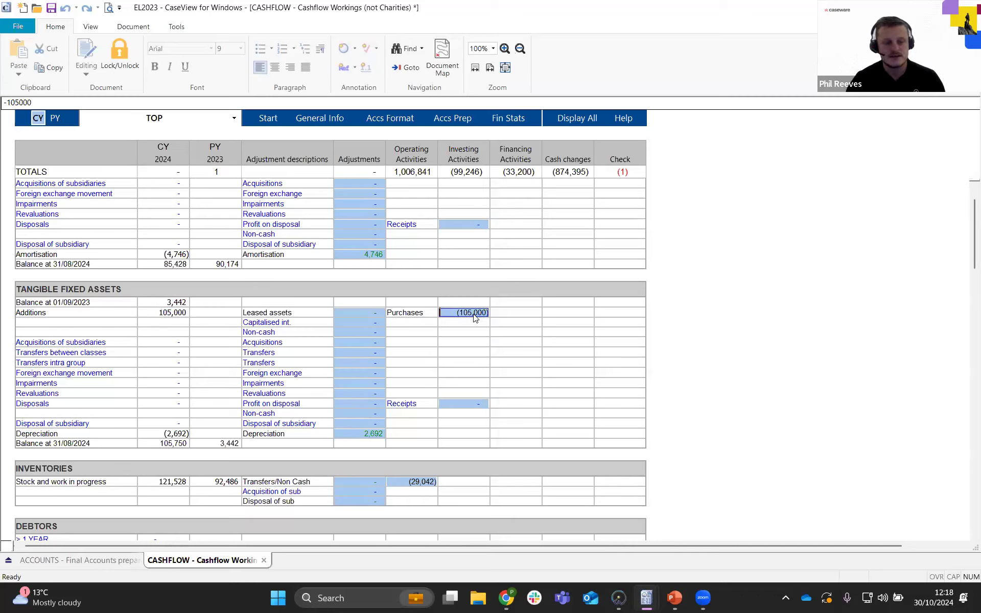
Examine the non-cash, capitalised interest, acquisitions and transfers adjustment lines for tangible fixed assets
mouse_move(274, 332)
mouse_down()
mouse_move(307, 330)
mouse_move(257, 332)
mouse_up()
click(276, 333)
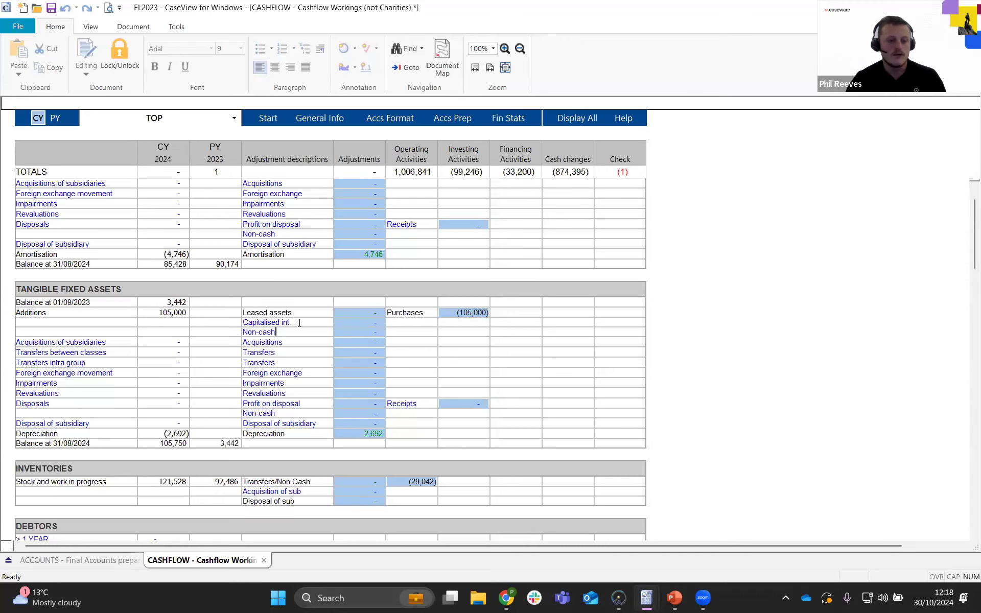
click(300, 322)
drag(291, 340, 241, 346)
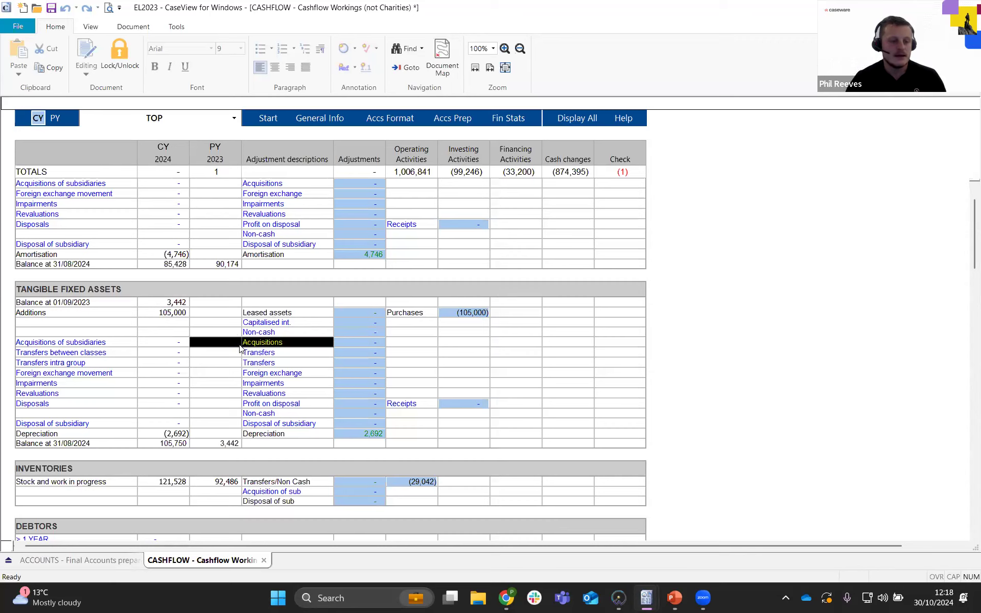
click(67, 346)
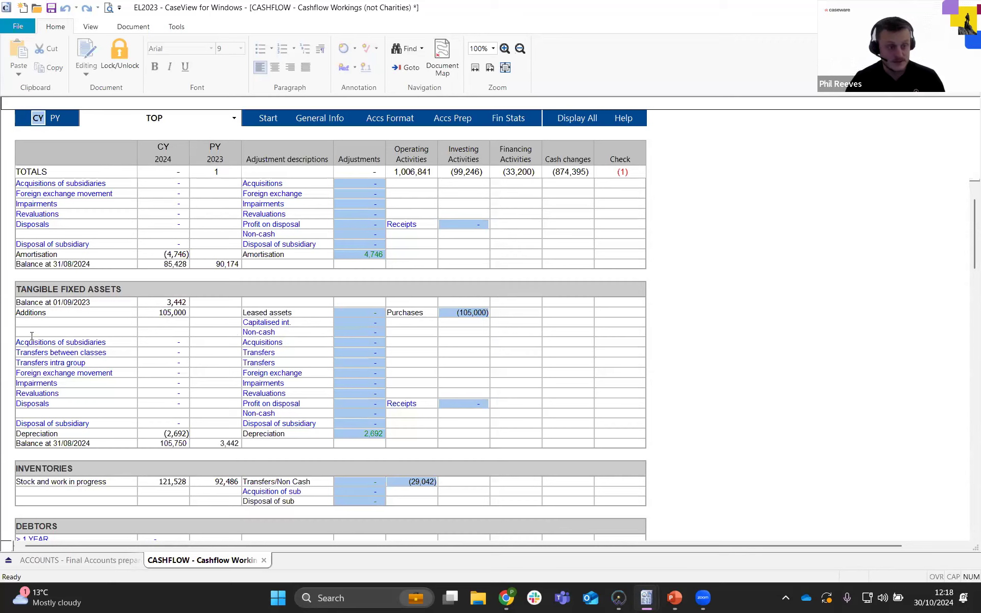
drag(106, 343, 16, 340)
click(301, 342)
click(296, 356)
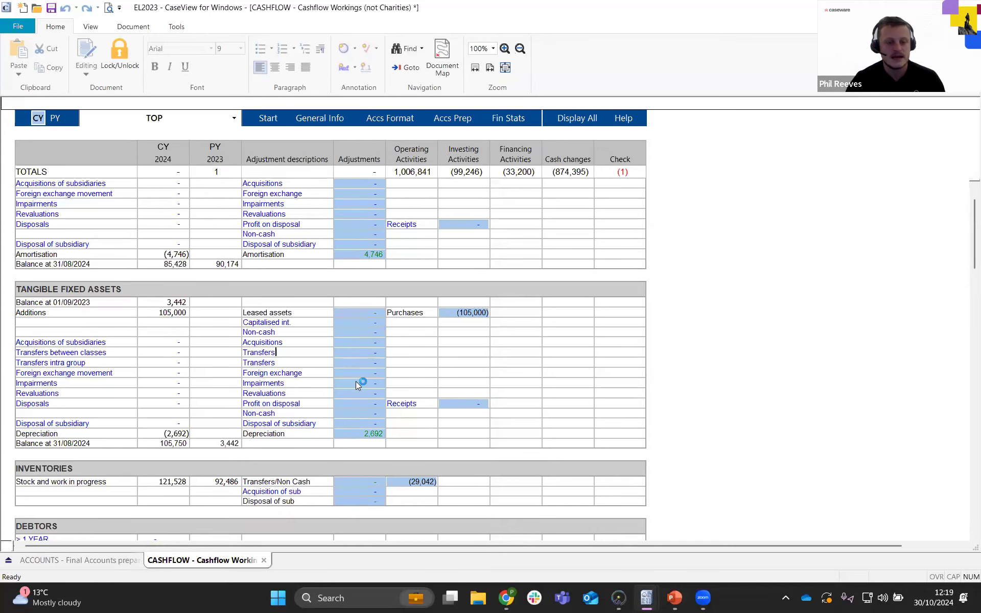
Enter a non-cash adjustment of -90000 for tangible fixed asset additions and check the resulting purchases figure
click(362, 332)
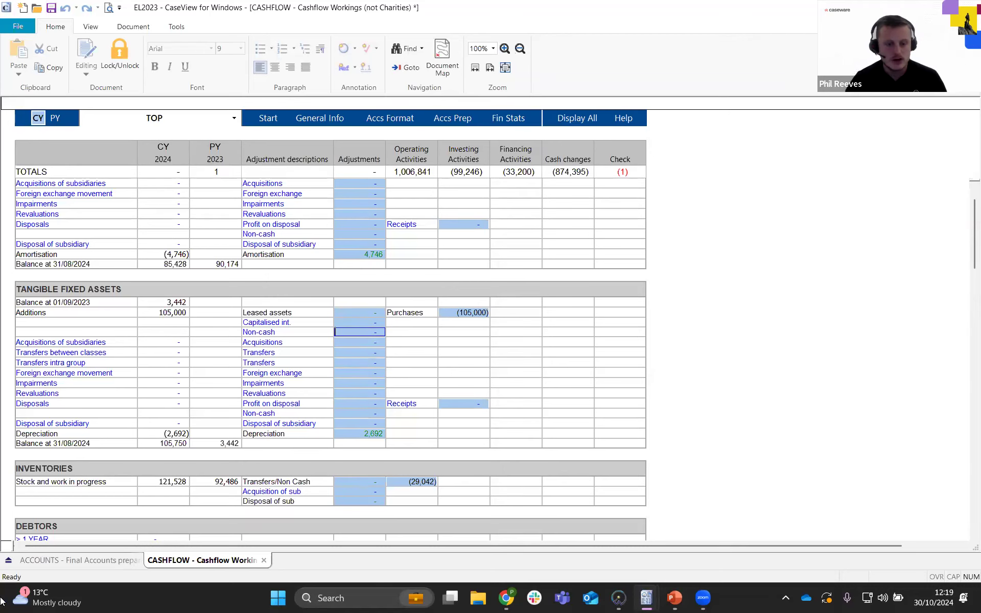
text(-90000)
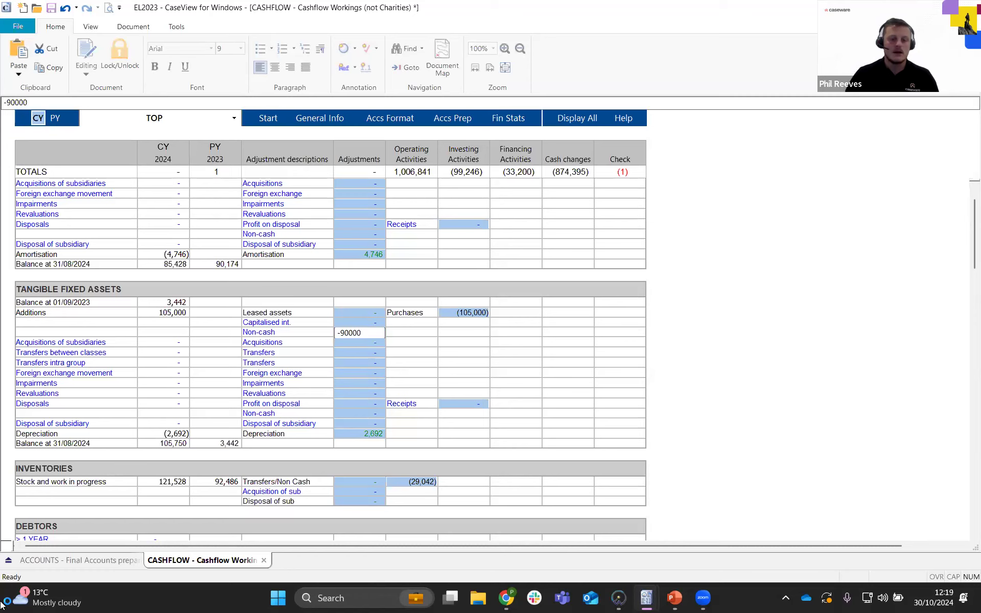
key(Return)
key(Up)
key(Up)
key(Up)
key(Right)
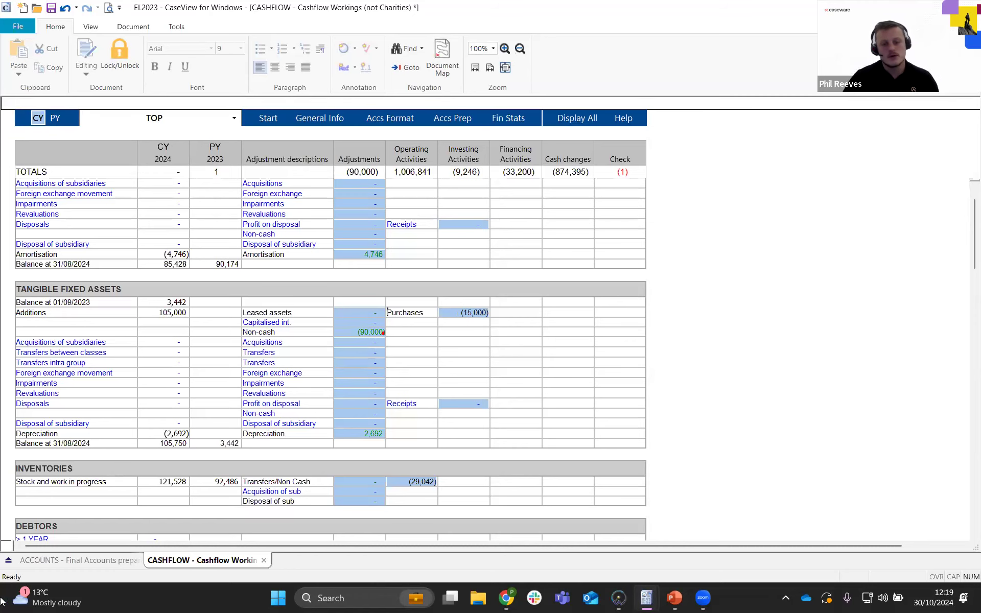
key(Right)
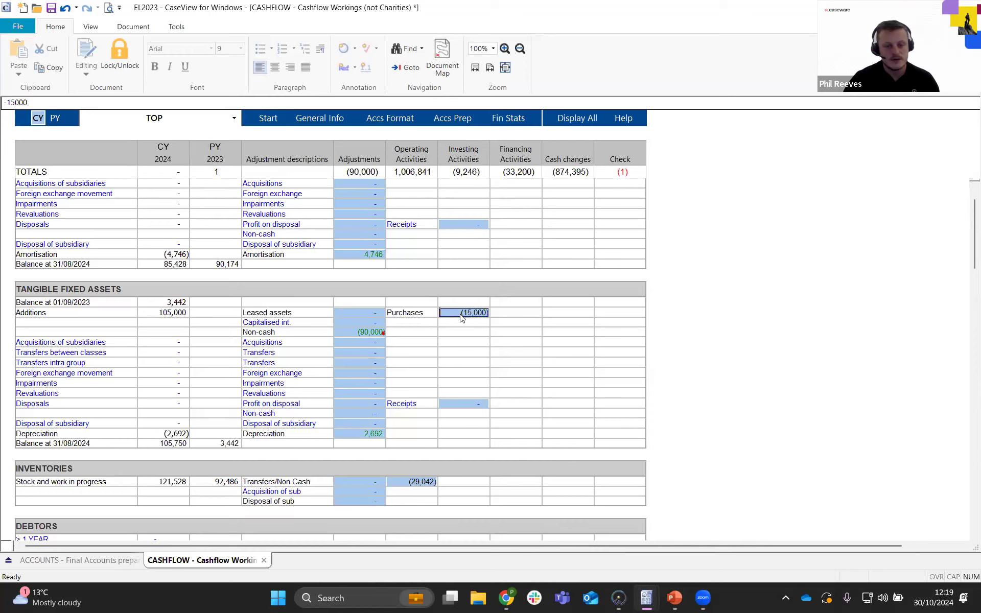
click(367, 332)
click(356, 320)
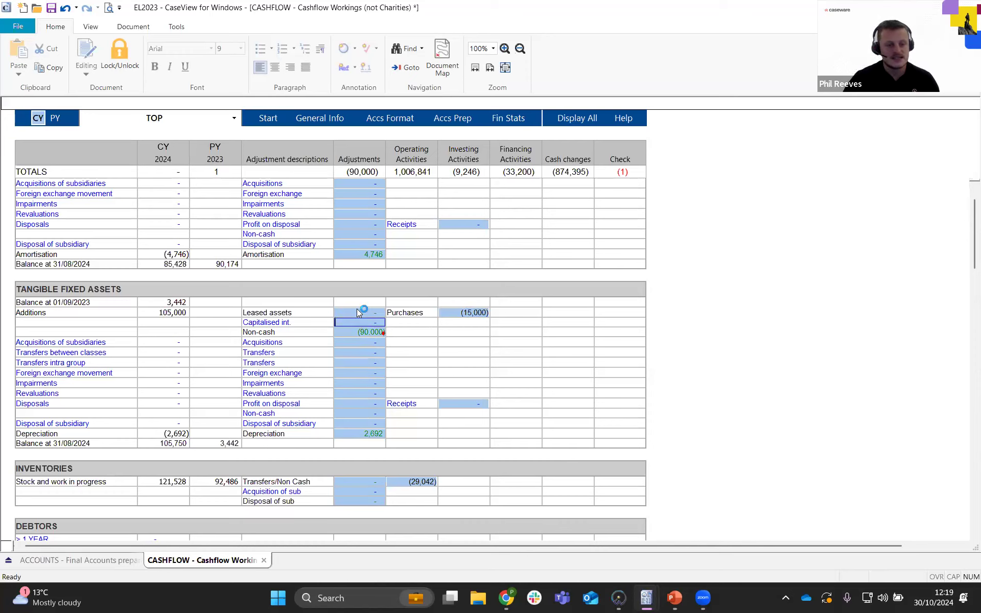
click(171, 313)
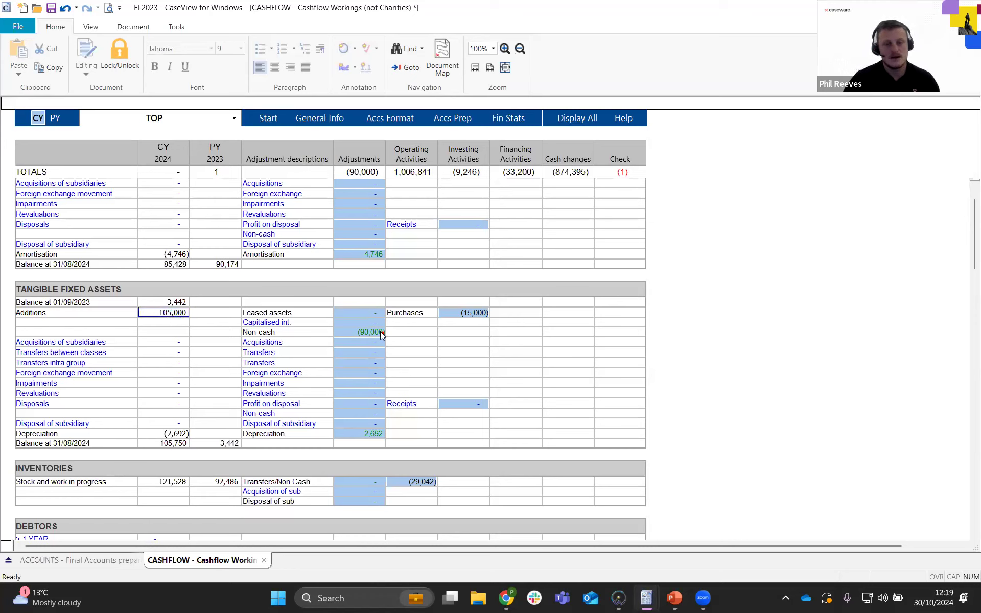
click(460, 314)
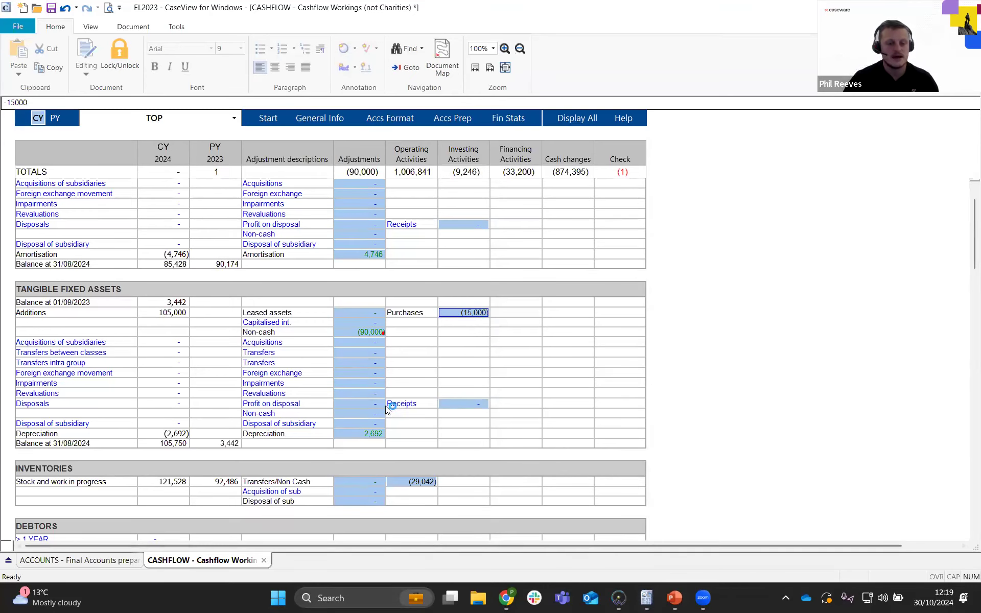
Return to the final accounts and inspect the purchase of tangible fixed assets and the Difference to be cleared row
key(ctrl+Tab)
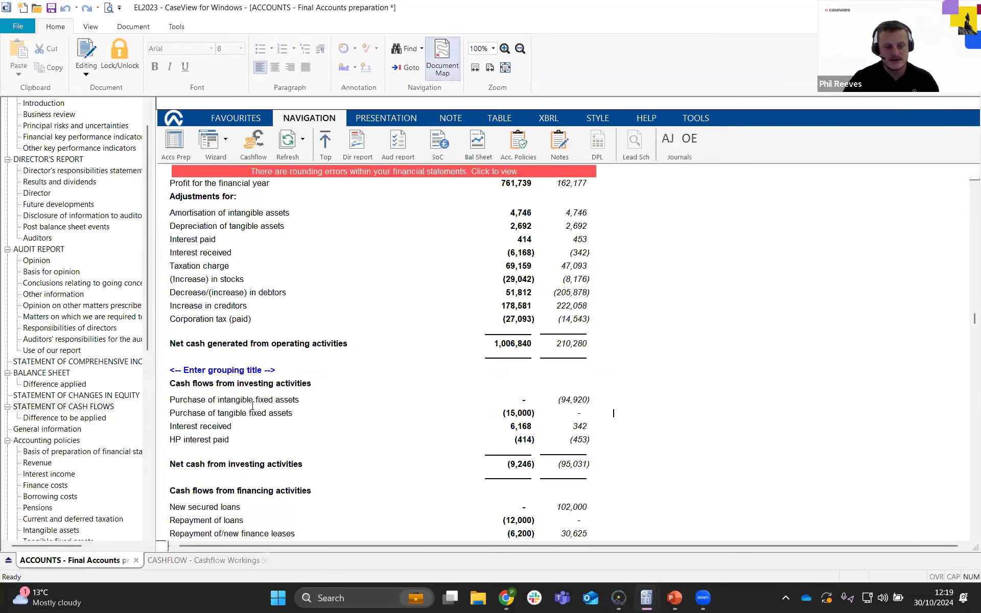
click(531, 414)
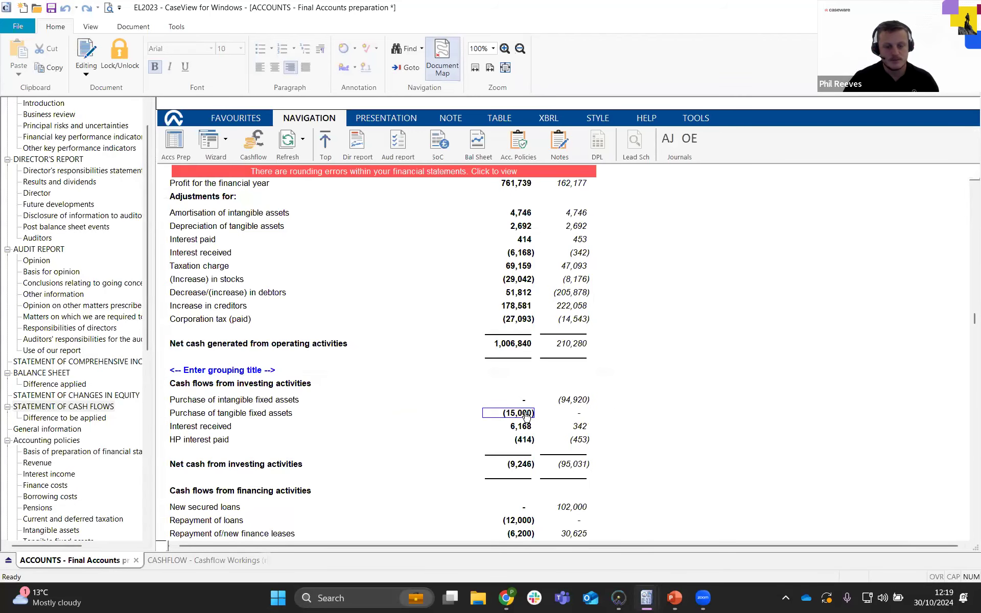
scroll(526, 404, down, 7)
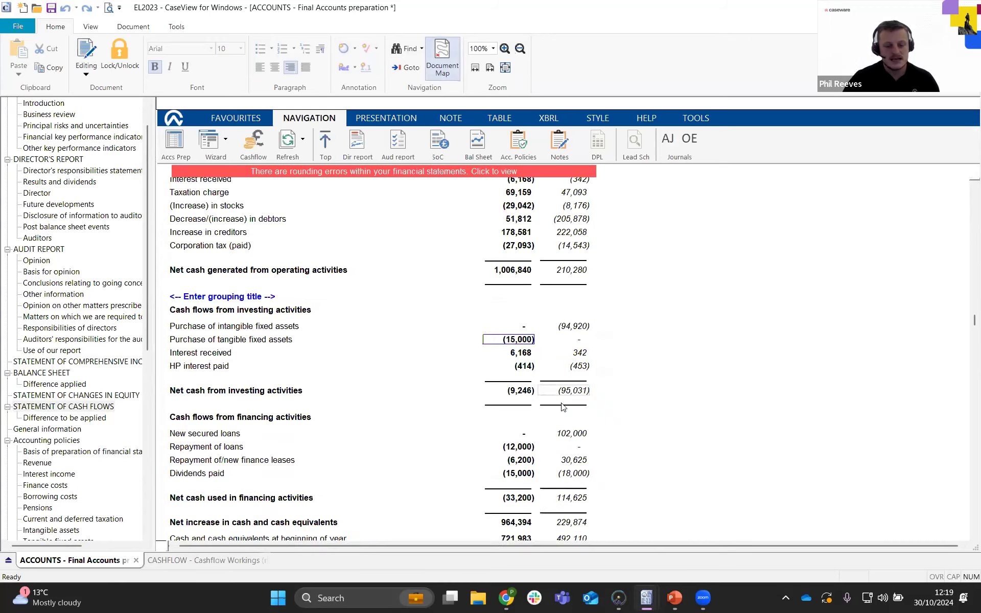
click(516, 365)
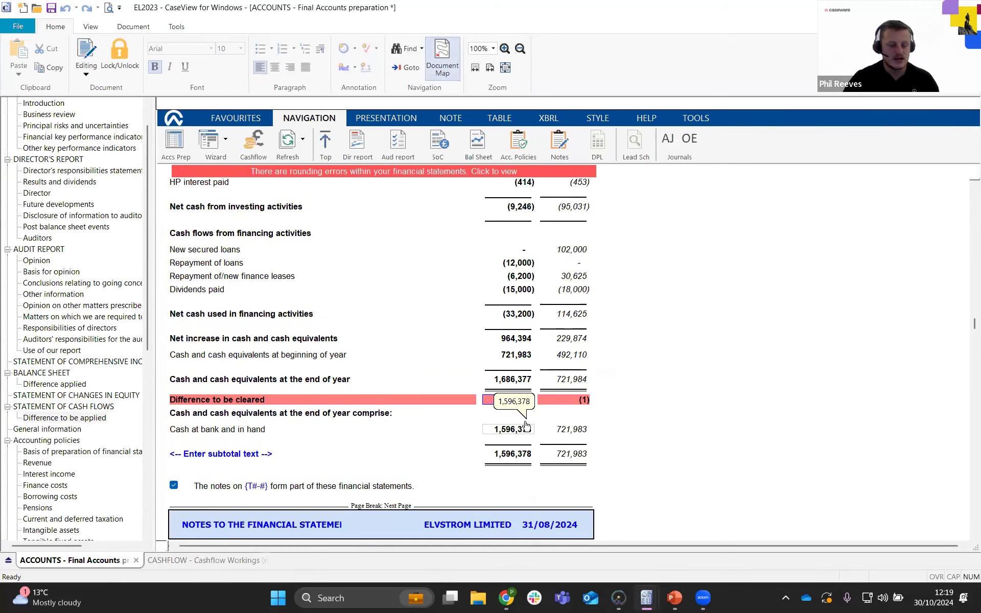
scroll(545, 465, up, 3)
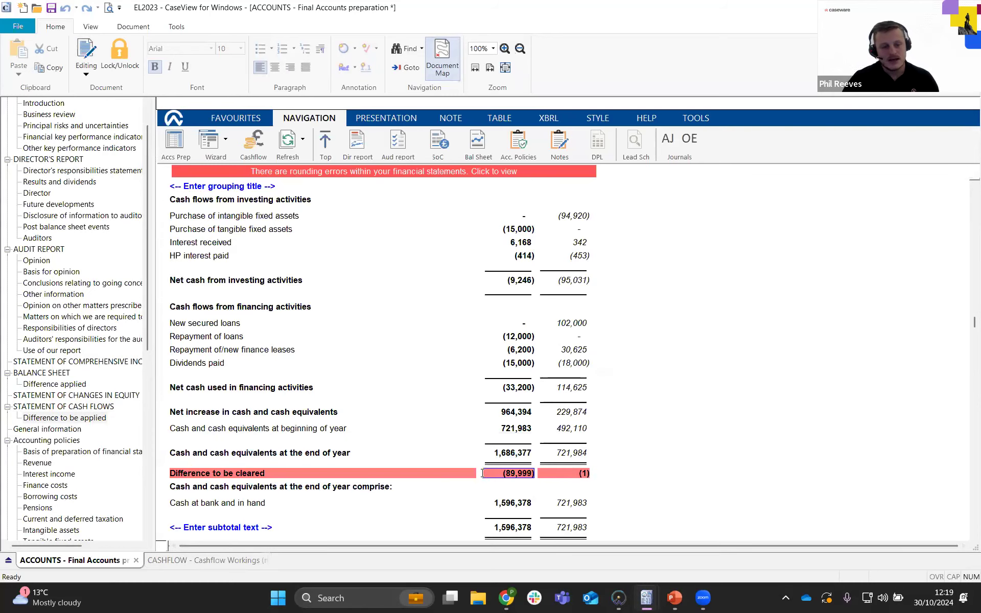
Return to the Cashflow Workings and inspect the total of the Adjustments column
click(213, 561)
click(347, 153)
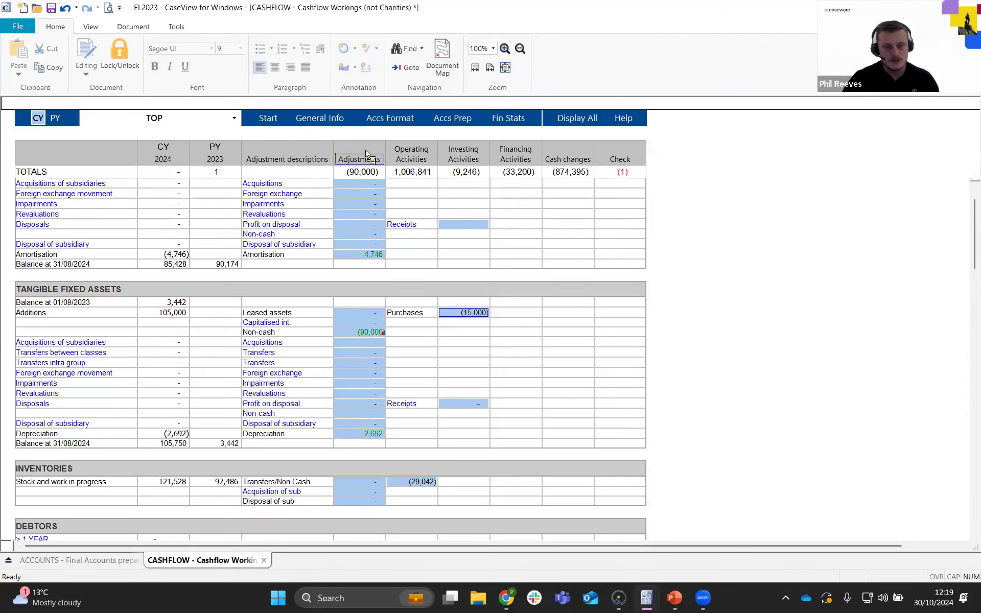
click(360, 172)
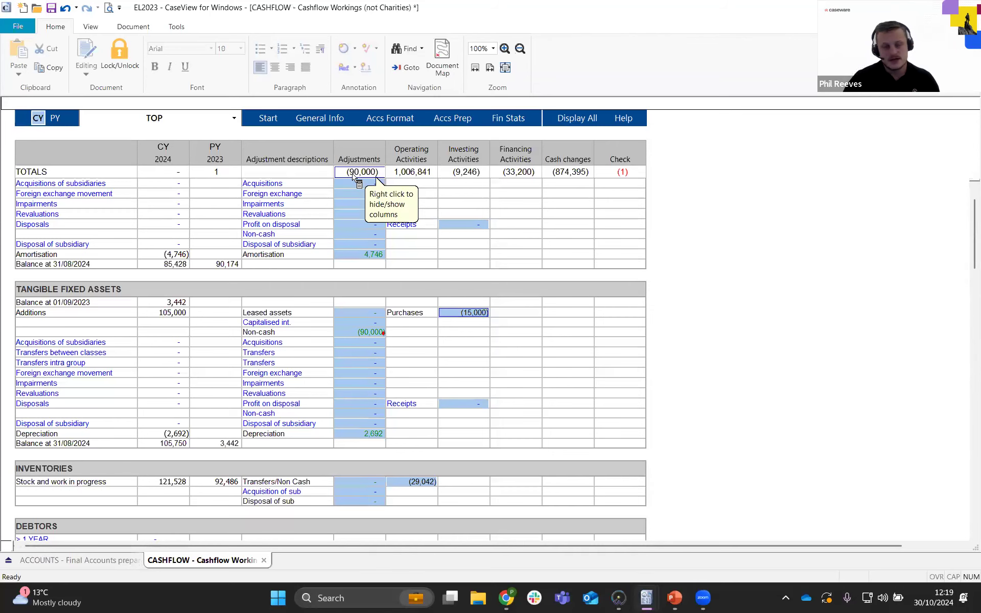
Enter an adjustment of 90000 against trade creditors in the Creditors section
scroll(349, 359, down, 15)
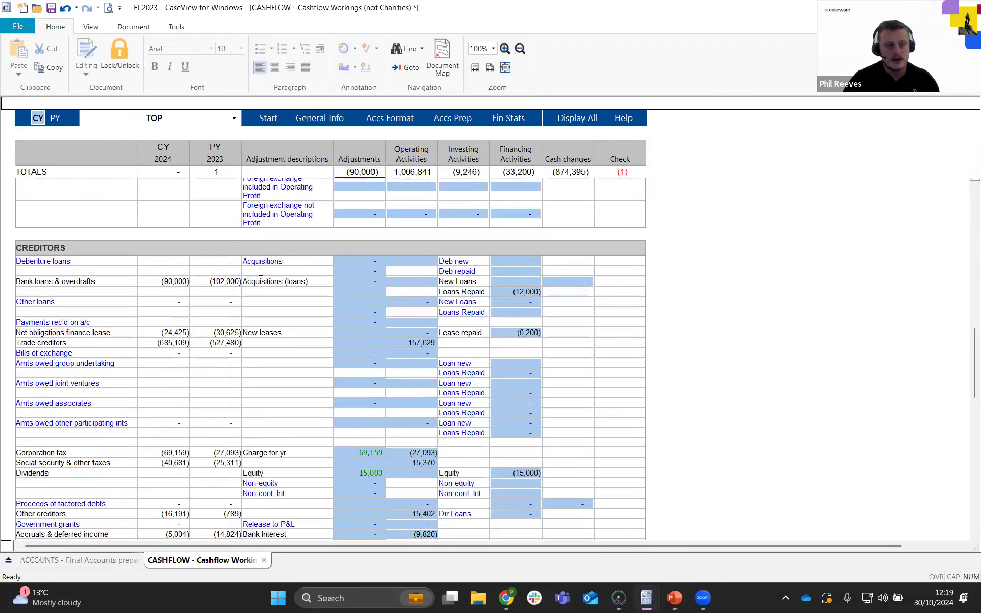
click(81, 341)
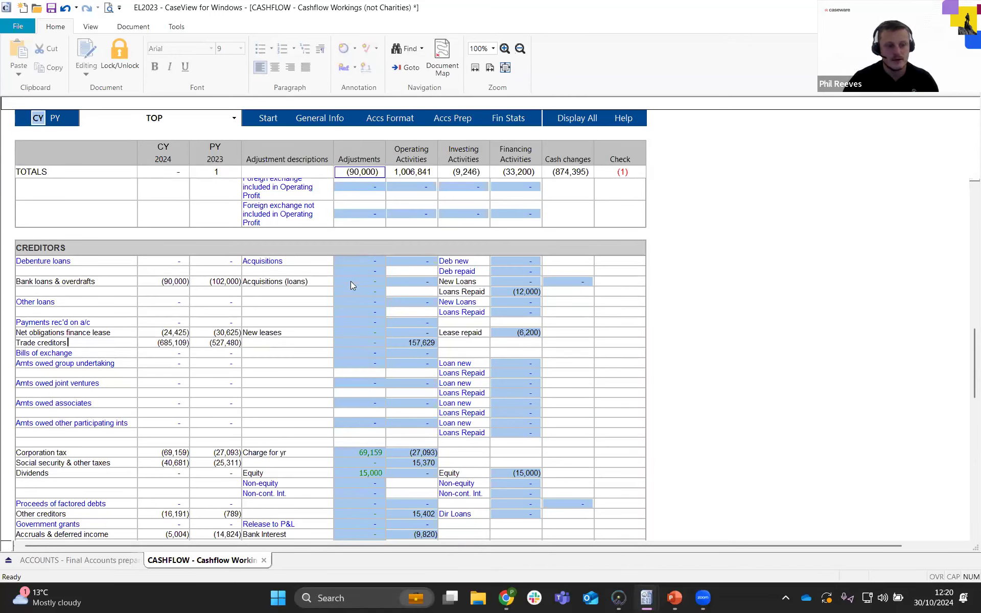
scroll(301, 453, down, 2)
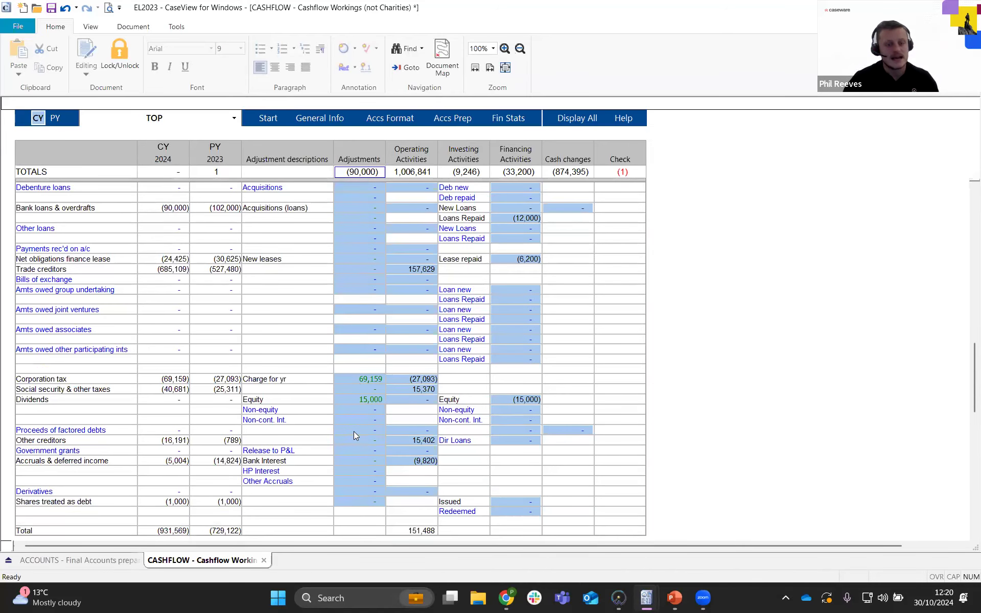
scroll(365, 344, up, 1)
click(364, 306)
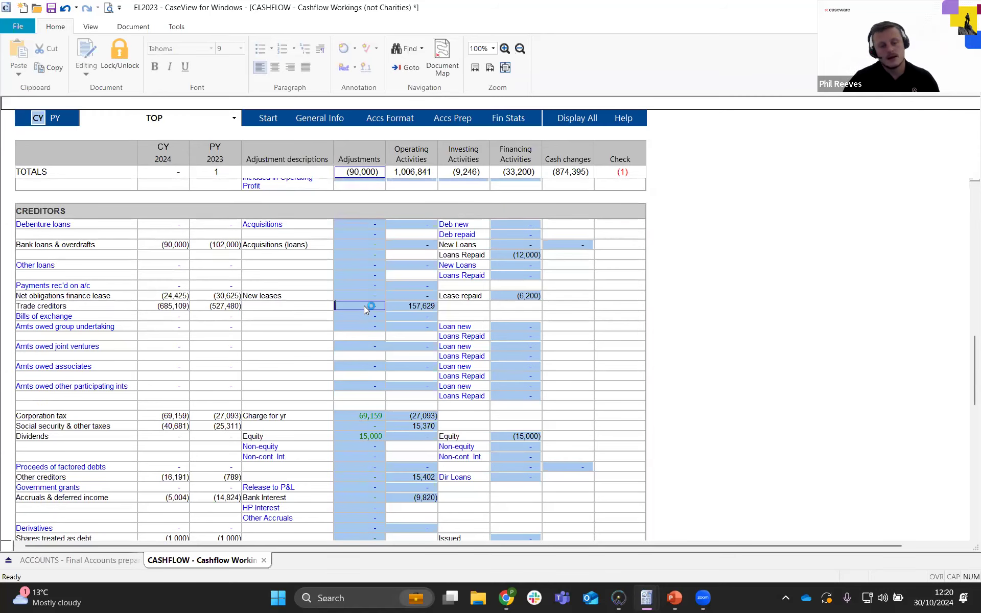
text(90000)
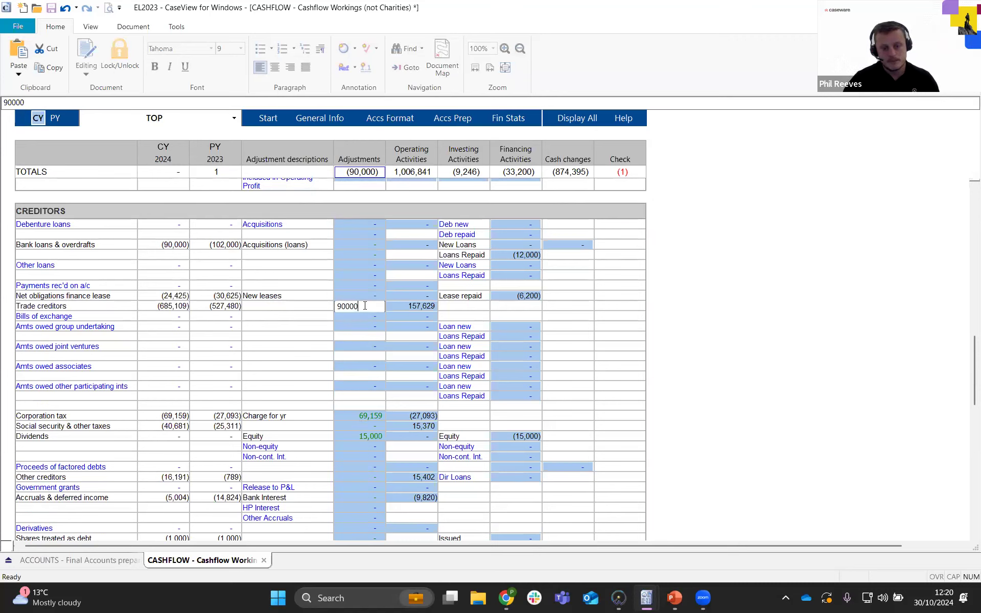
key(Tab)
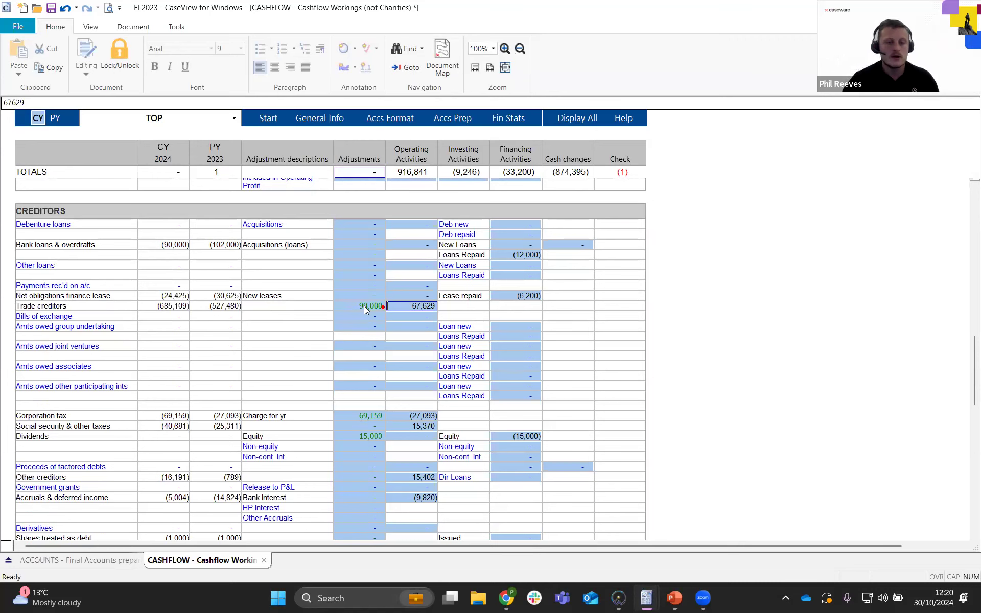
click(364, 307)
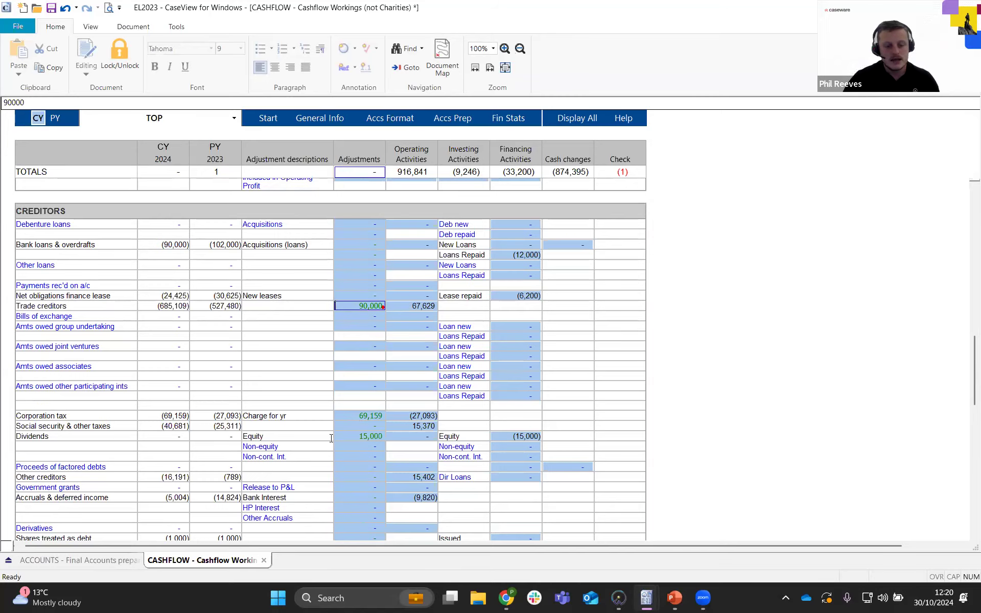
Describe the first line of the Manual Adjustments section as "Example 1"
scroll(618, 518, down, 10)
click(634, 526)
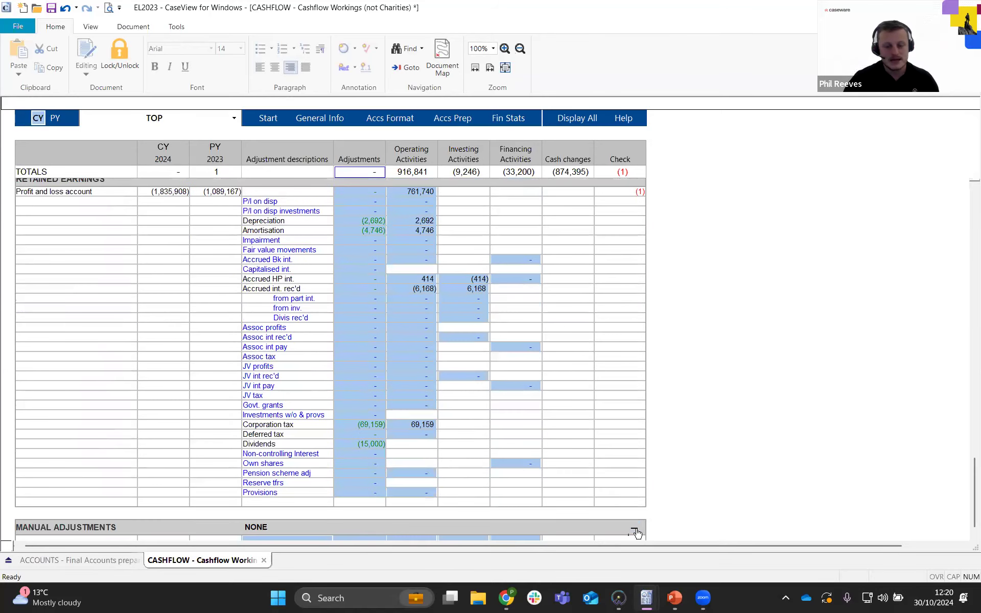
click(282, 408)
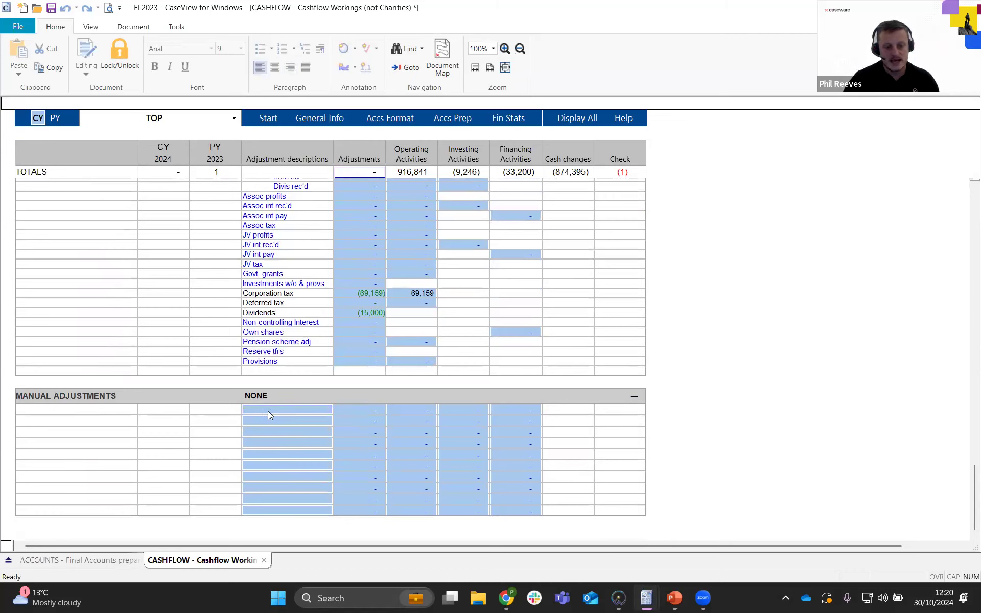
text(Example 1)
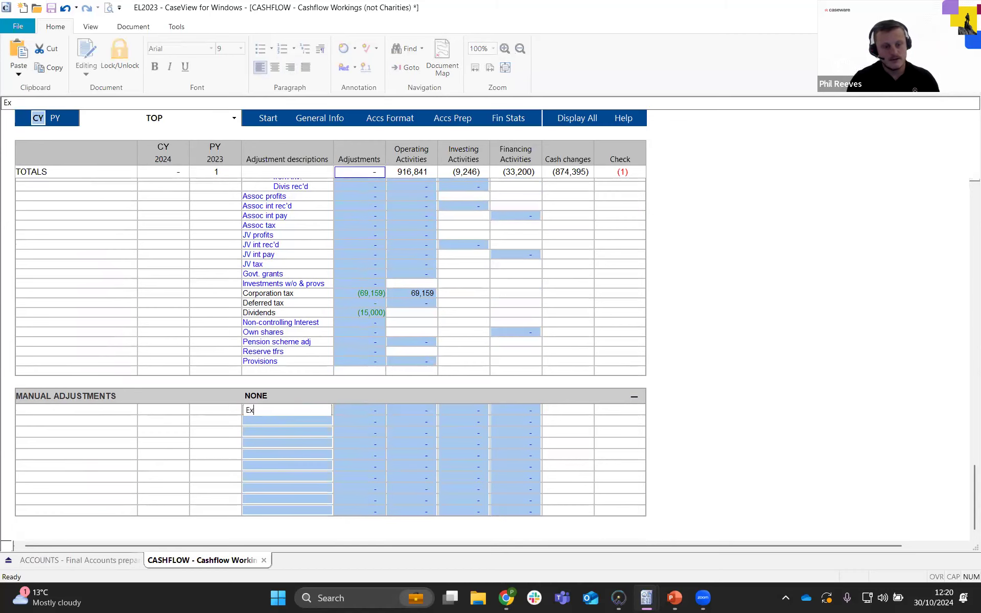
key(Tab)
click(297, 411)
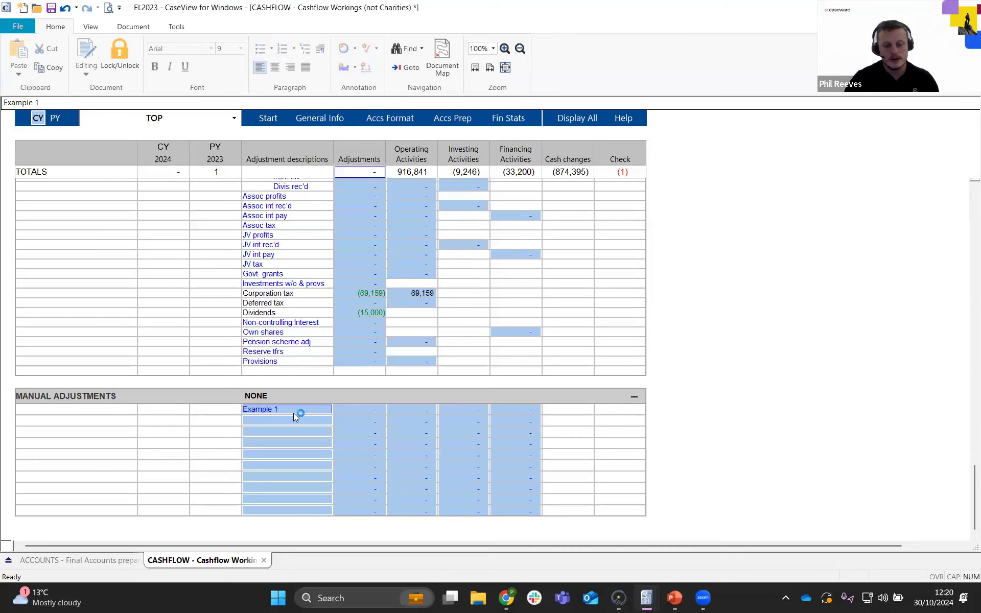
Remove the adjustment entered against trade creditors
scroll(365, 357, up, 10)
scroll(362, 317, up, 7)
right_click(369, 359)
click(401, 368)
Enter an adjustment of 90000 on the "Example 1" line of the Manual Adjustments section
scroll(369, 402, down, 10)
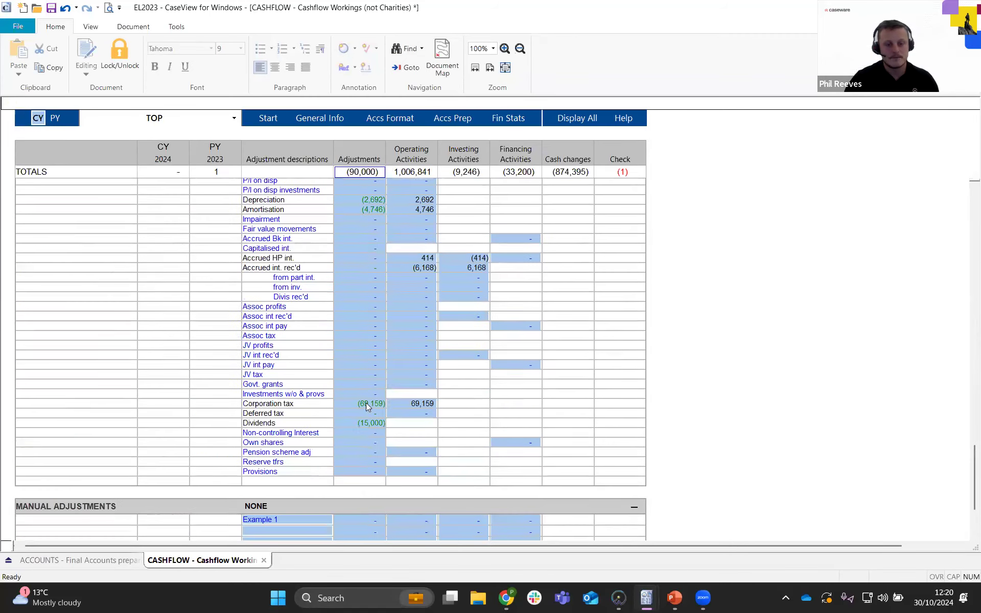
scroll(366, 406, down, 4)
click(367, 410)
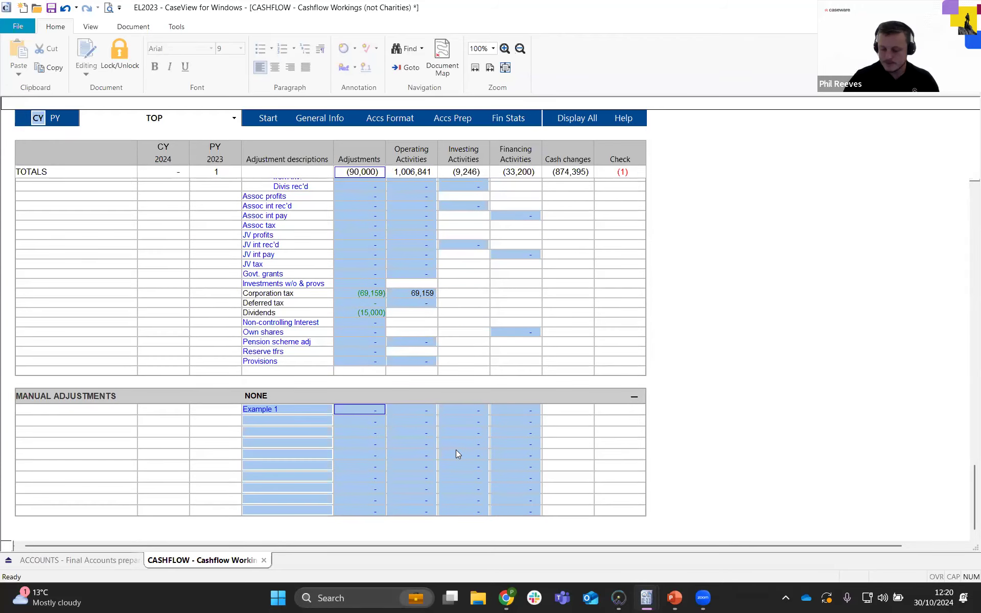
text(90000)
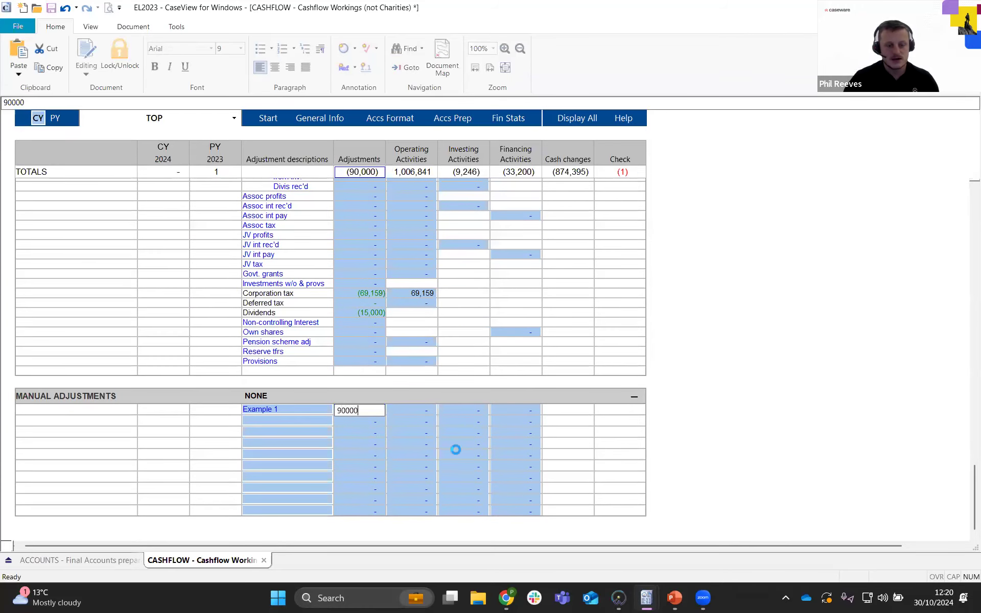
key(Tab)
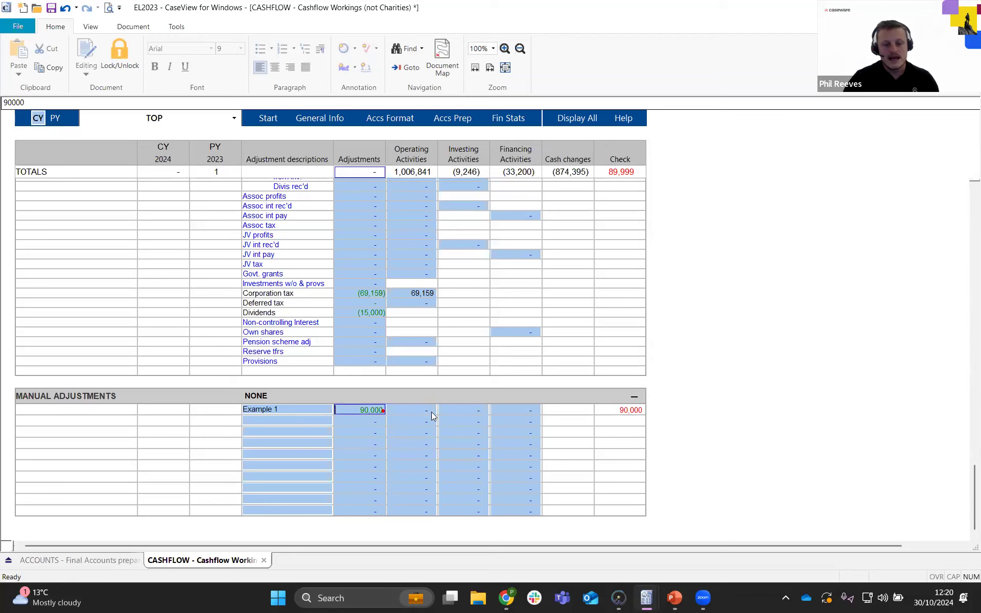
Examine the activity columns, the Adjustments total and the check difference for the "Example 1" line
click(464, 409)
click(527, 409)
click(420, 411)
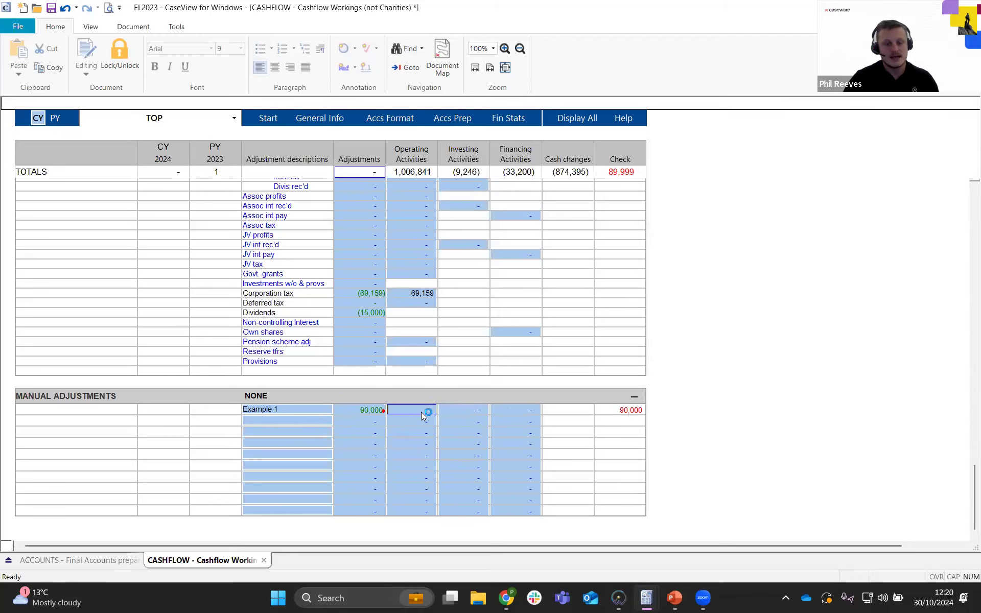
click(411, 153)
key(Tab)
key(Tab)
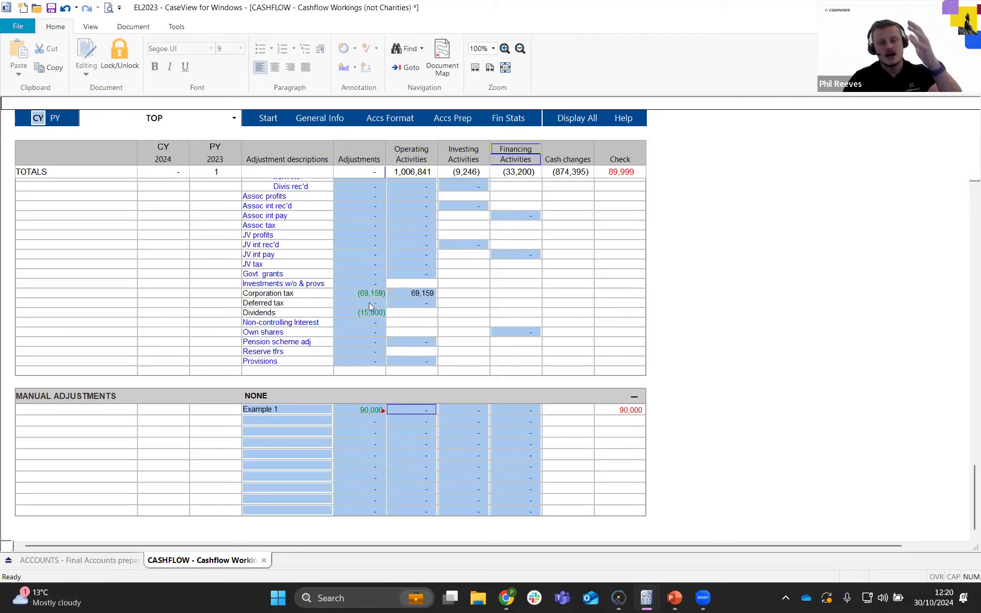
click(360, 173)
click(363, 411)
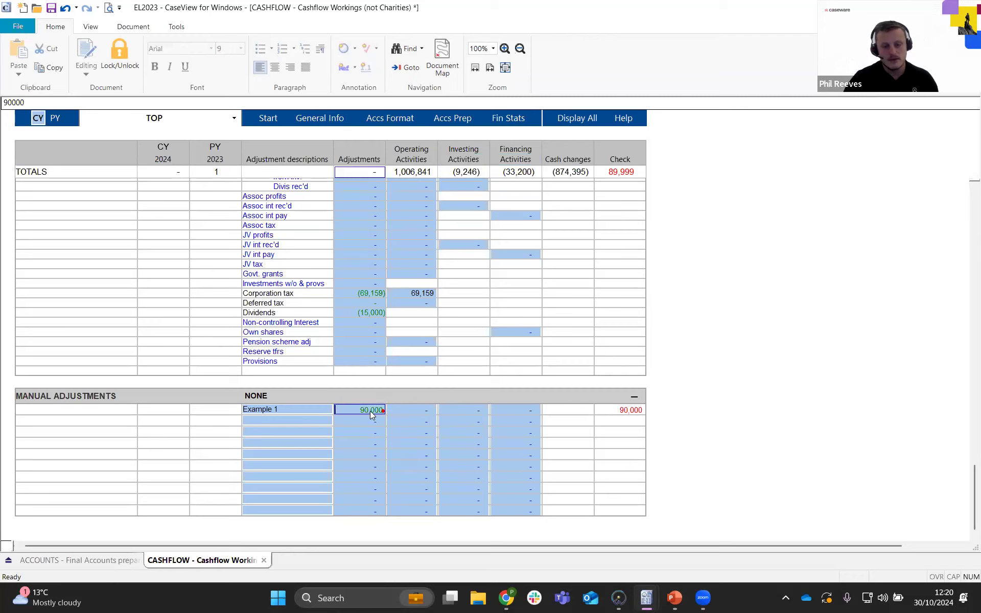
click(620, 411)
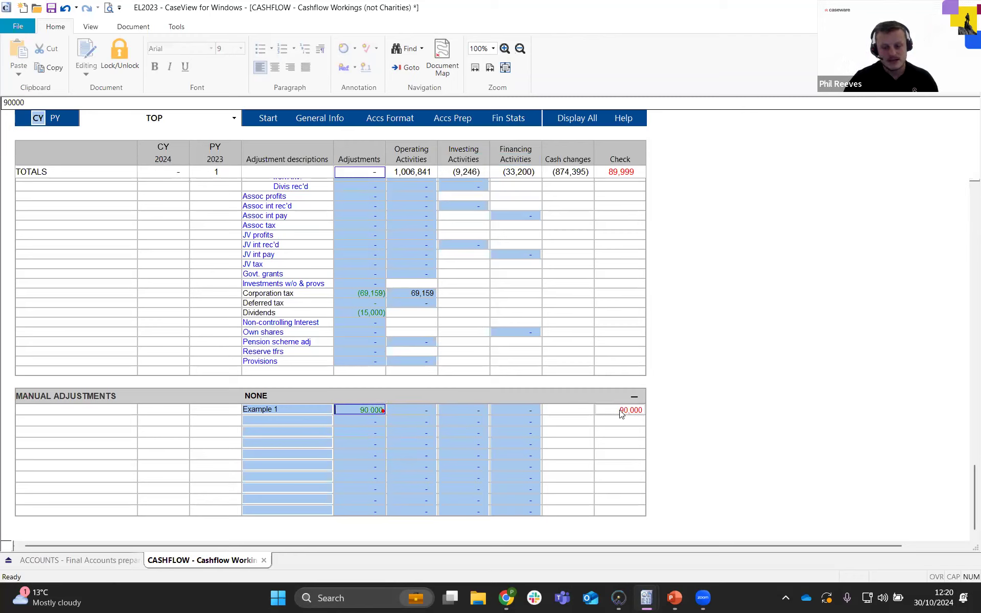
Enter -90000 under Operating Activities for the "Example 1" manual adjustment
click(425, 409)
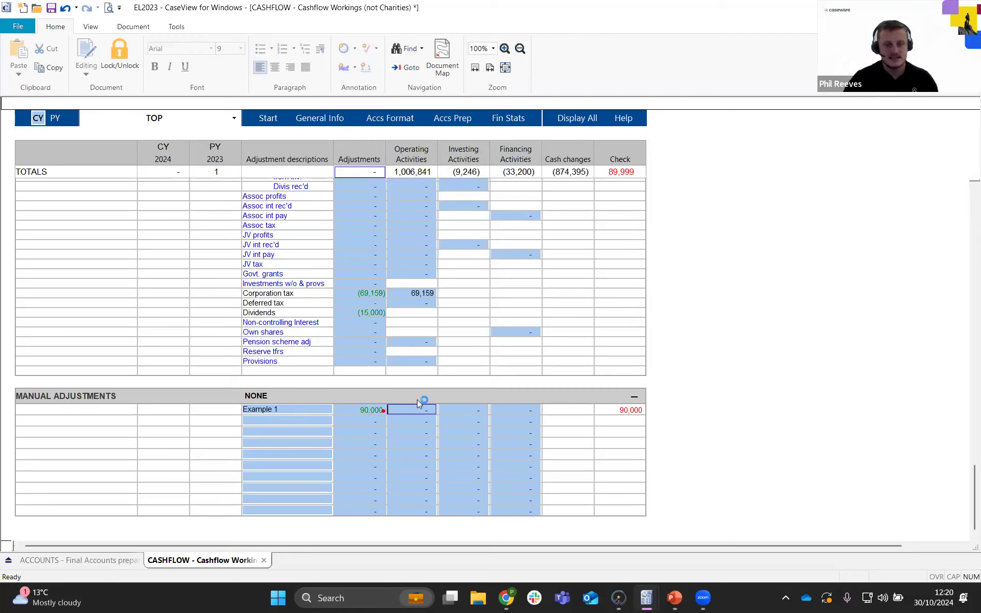
text(-90000)
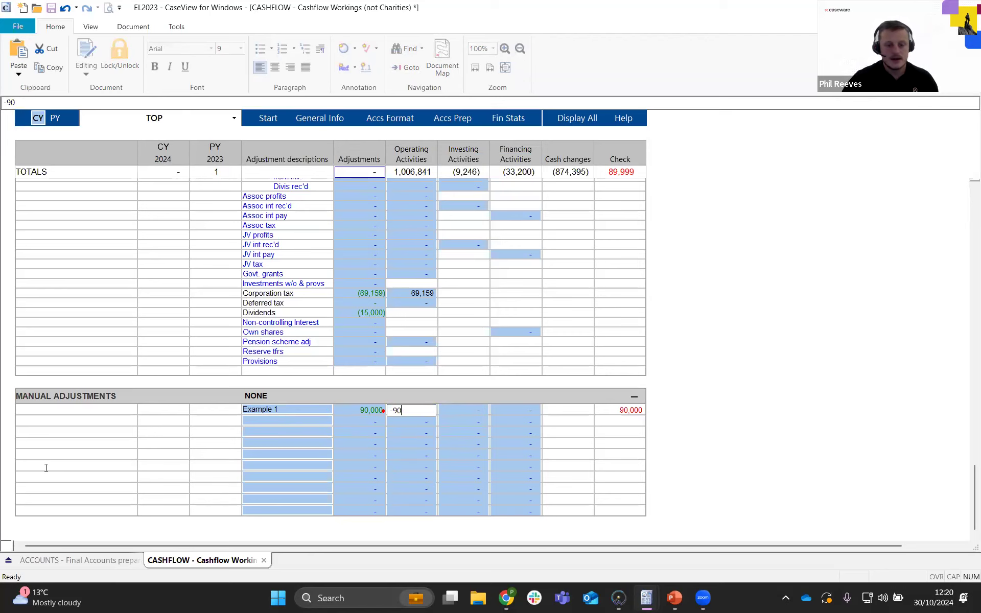
key(Tab)
click(411, 410)
click(377, 411)
click(404, 410)
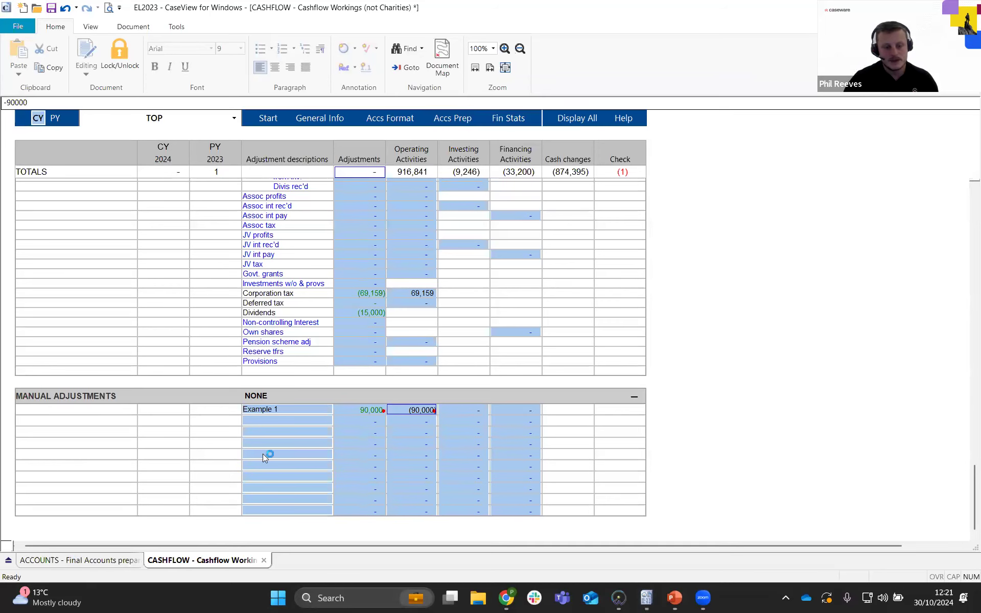
Switch to the final accounts and review the Example 1 and tangible fixed asset purchase lines in the statement of cash flows
click(106, 559)
scroll(224, 360, up, 3)
scroll(194, 355, up, 1)
click(181, 359)
click(505, 359)
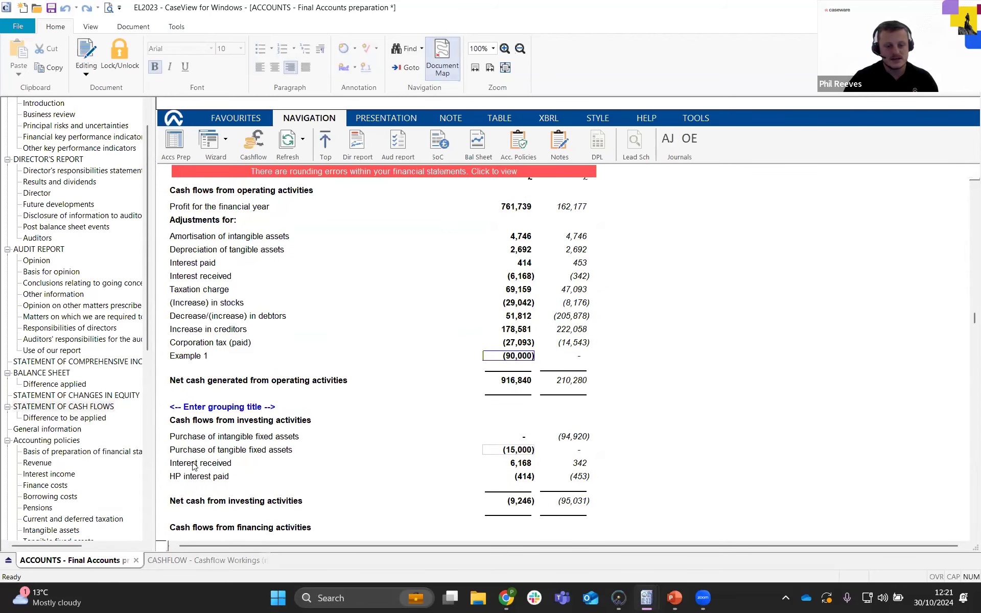
click(520, 452)
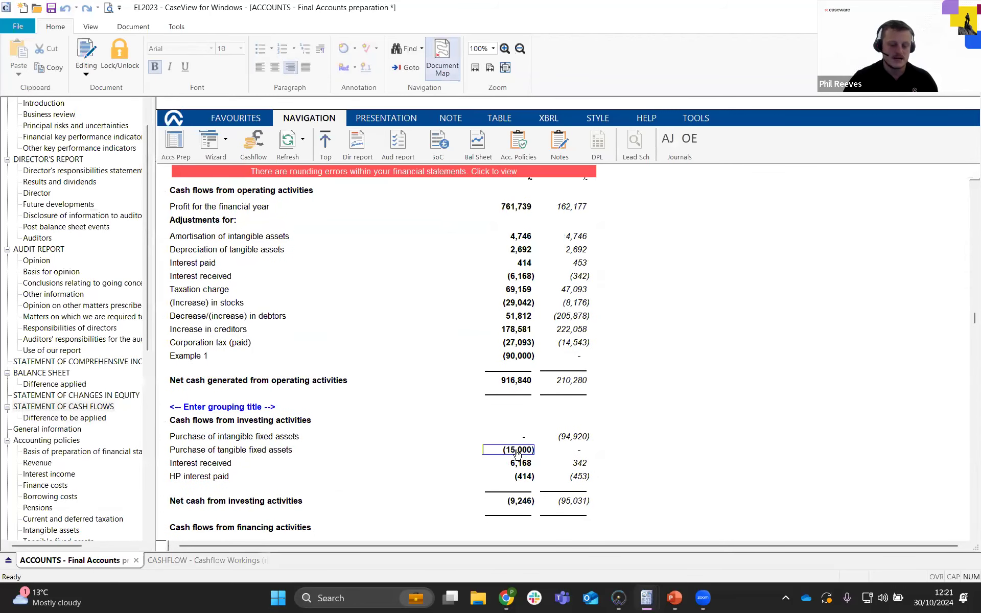
Return to the Cashflow Workings and review the bank loans and overdrafts balances for both years and the loans repaid figure
click(231, 559)
scroll(335, 404, up, 15)
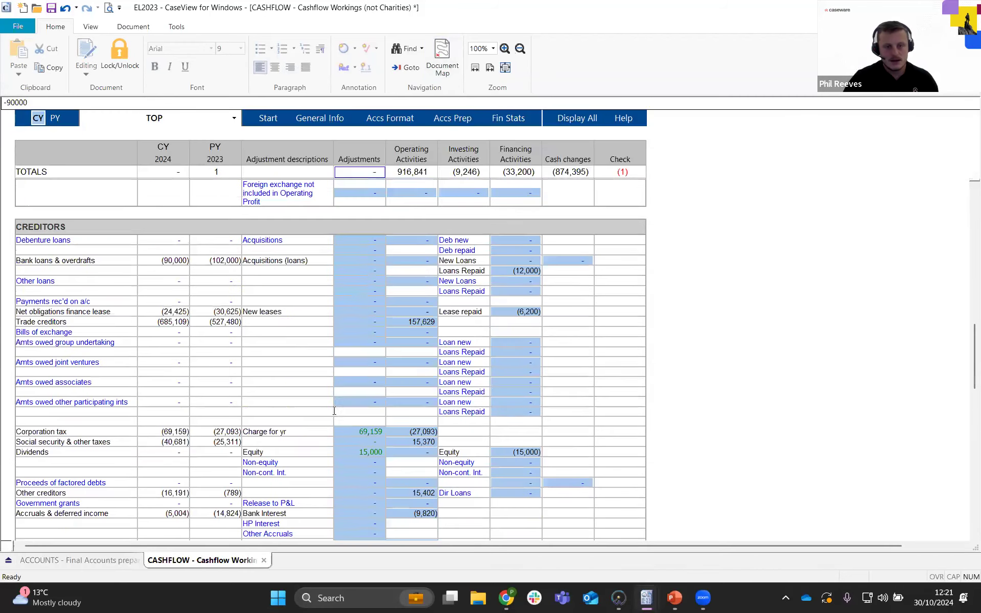
scroll(411, 409, down, 6)
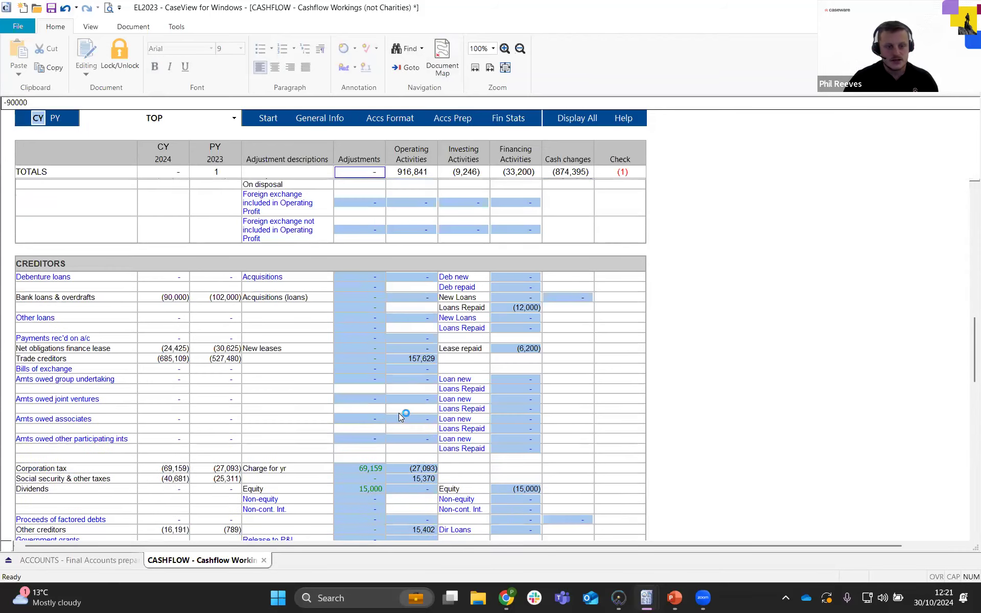
click(118, 294)
drag(29, 297, 117, 296)
click(118, 300)
click(164, 301)
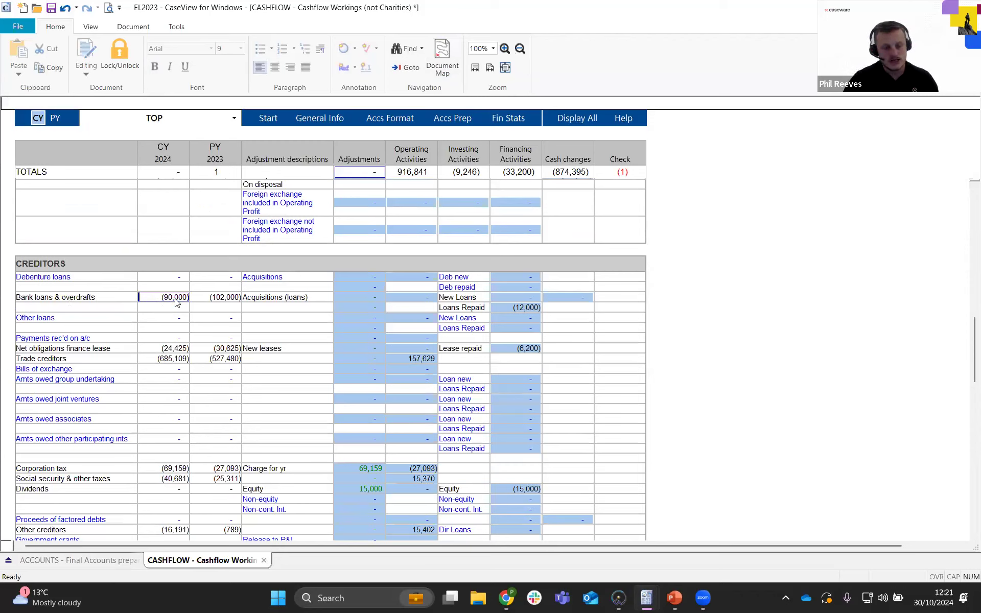
click(218, 300)
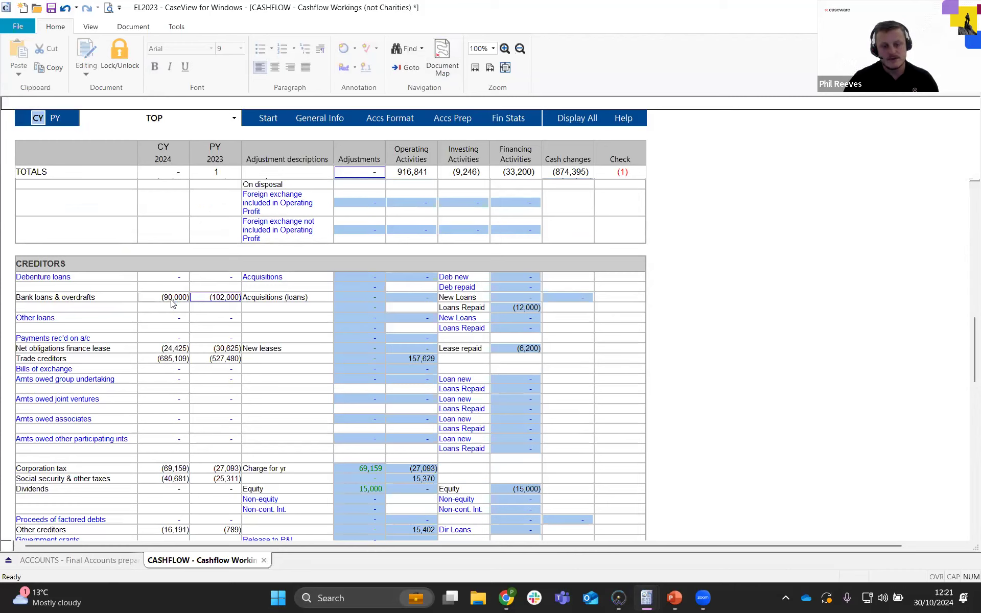
click(511, 307)
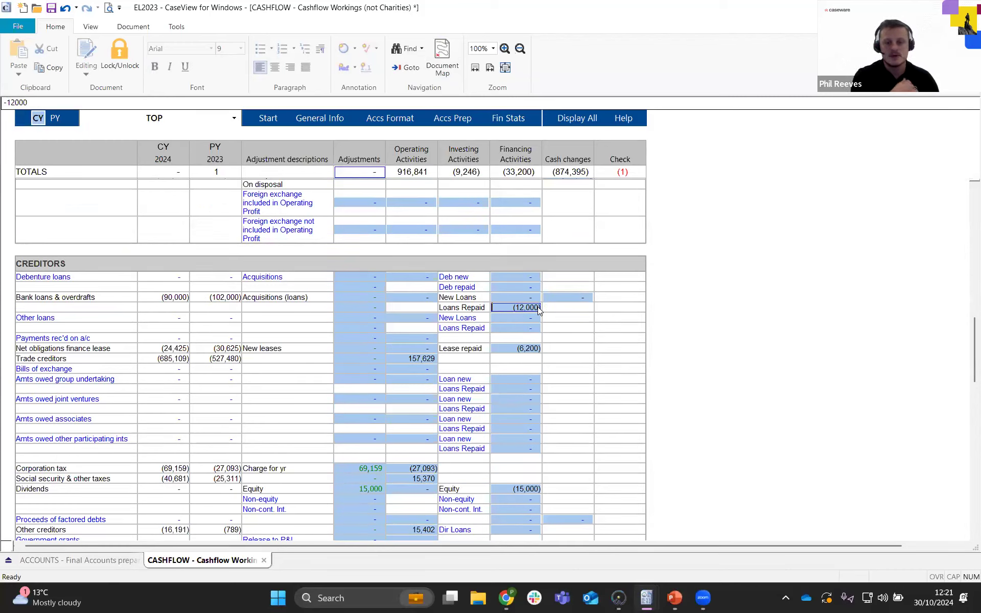
Enter 50000 as New Loans for bank loans and overdrafts under Financing Activities, and check the row against the year-end balances
click(522, 300)
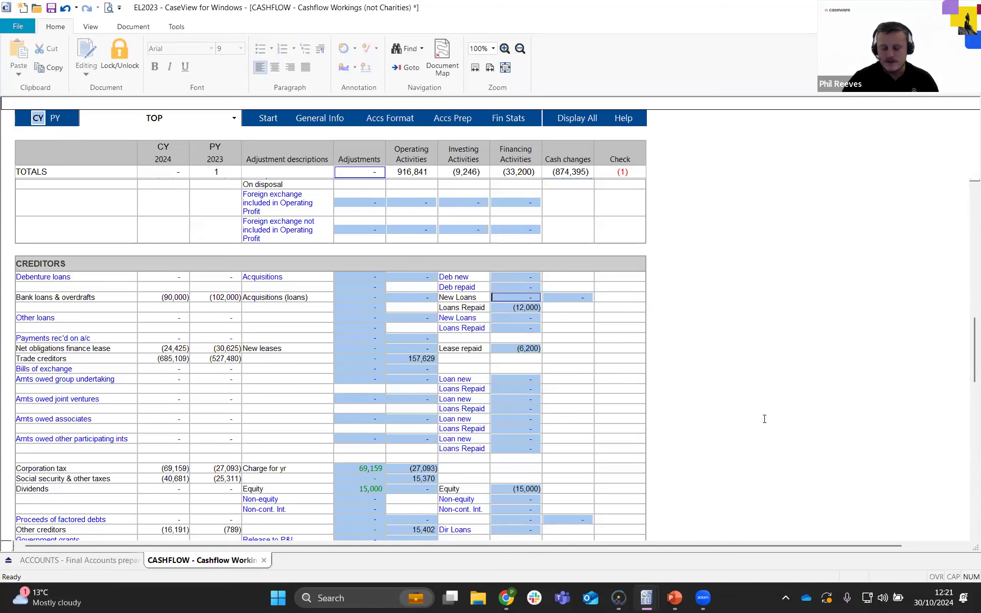
text(50000)
key(Tab)
click(522, 300)
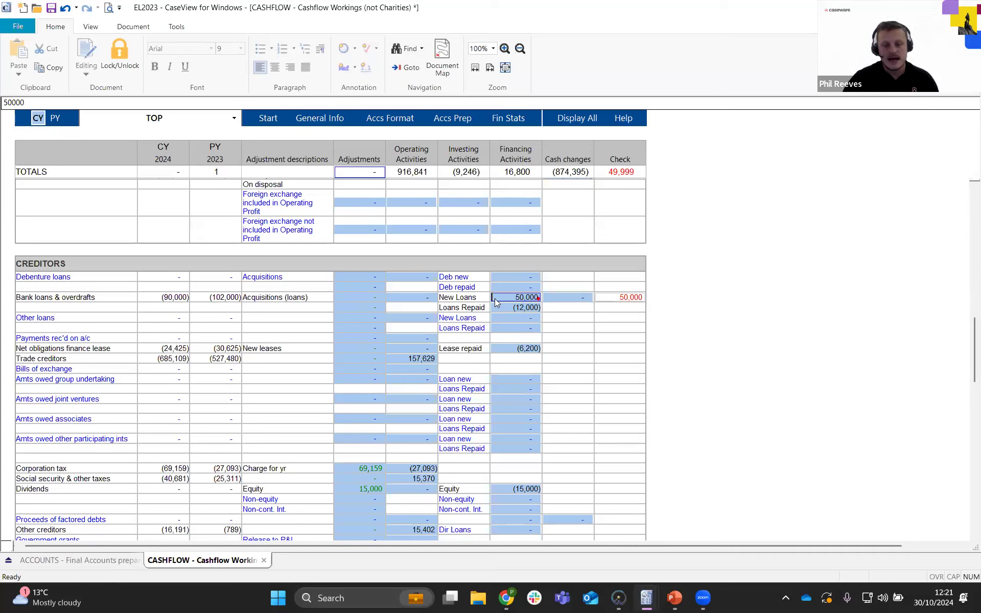
drag(36, 296, 638, 309)
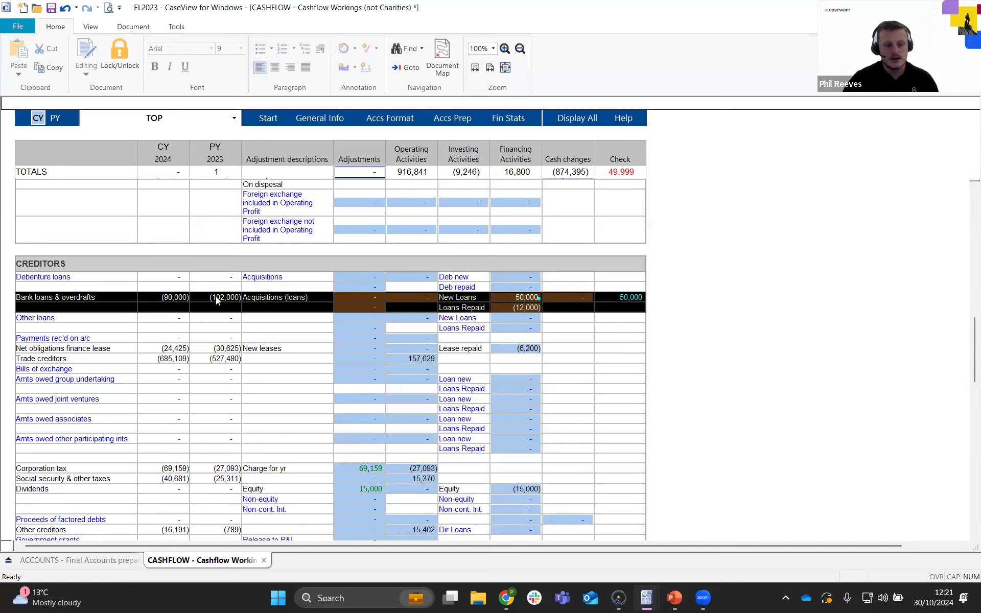
click(217, 297)
click(524, 298)
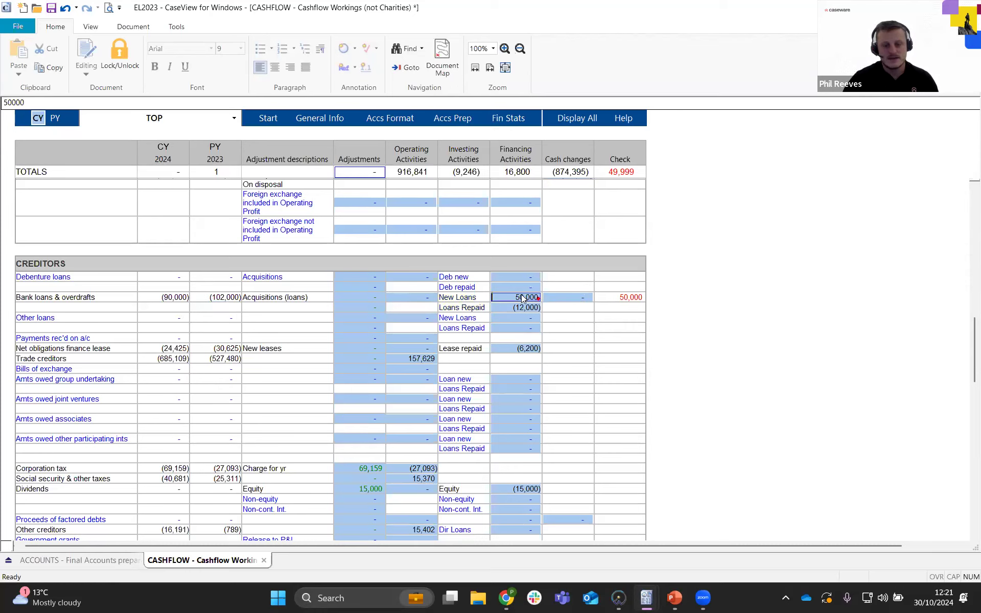
click(177, 298)
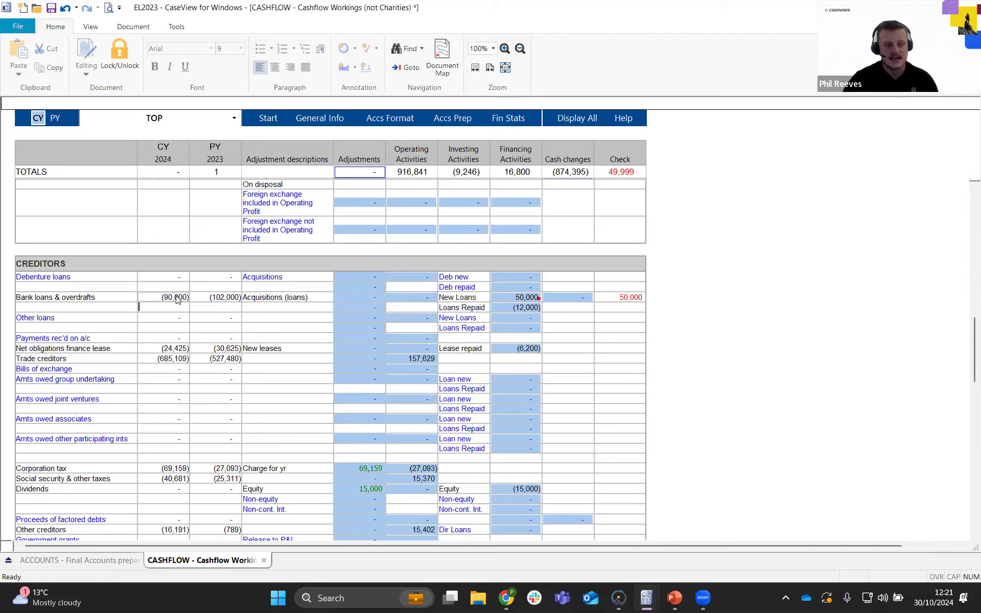
Set Loans Repaid for bank loans and overdrafts to -62000 and review the row's balances for both years
click(512, 306)
text(-62000)
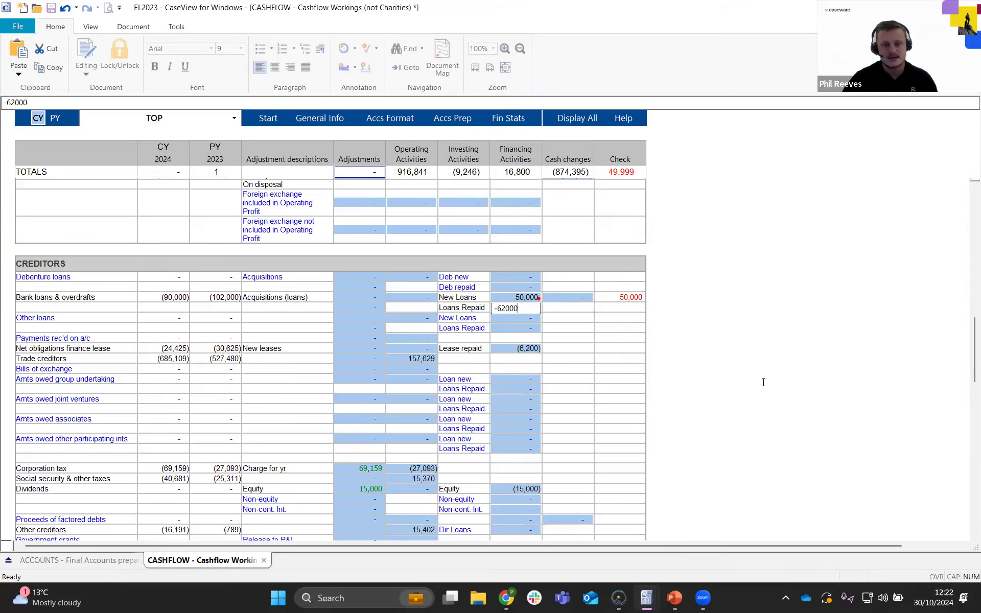
key(Return)
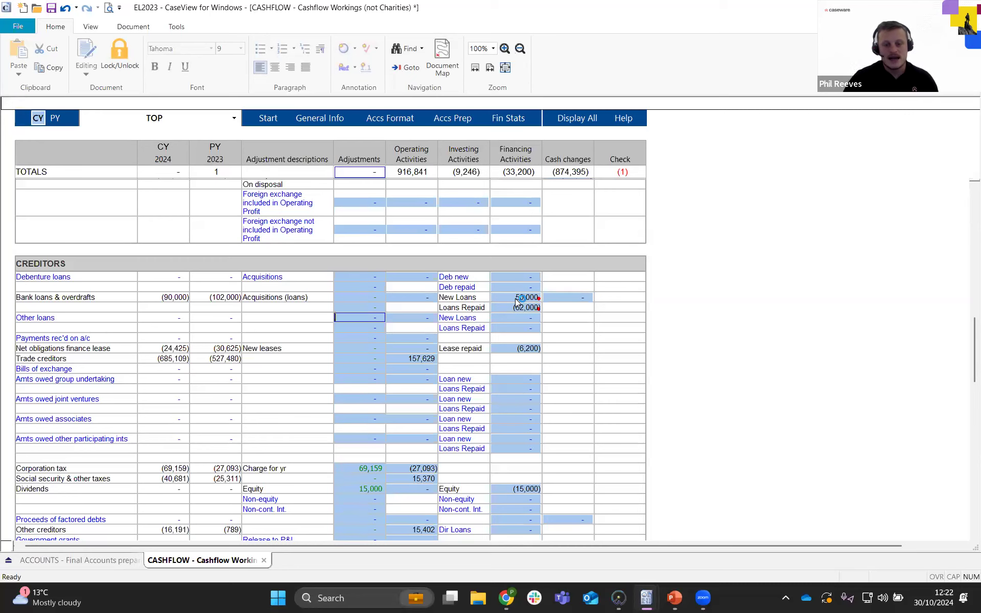
click(213, 301)
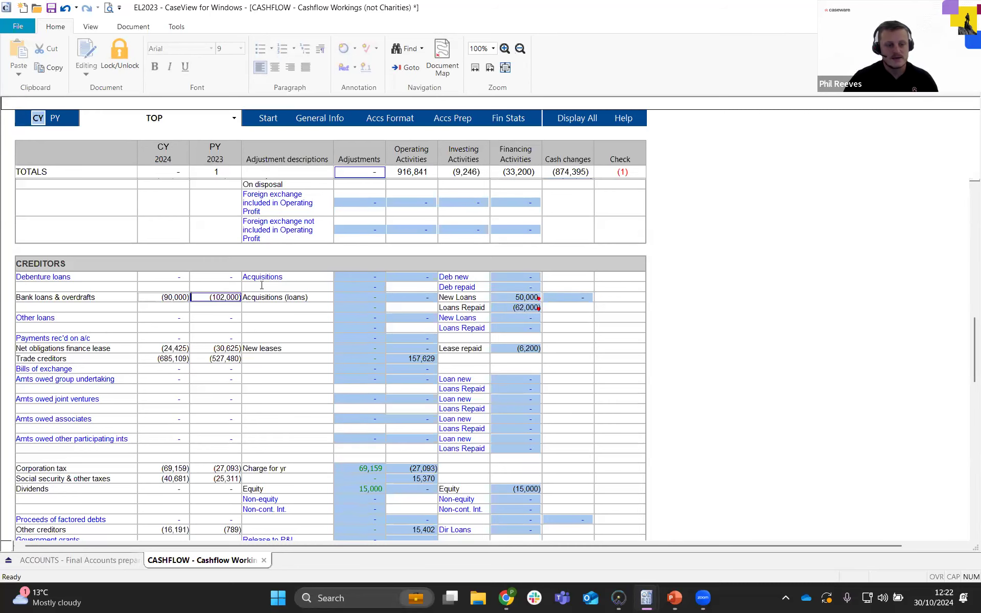
click(172, 301)
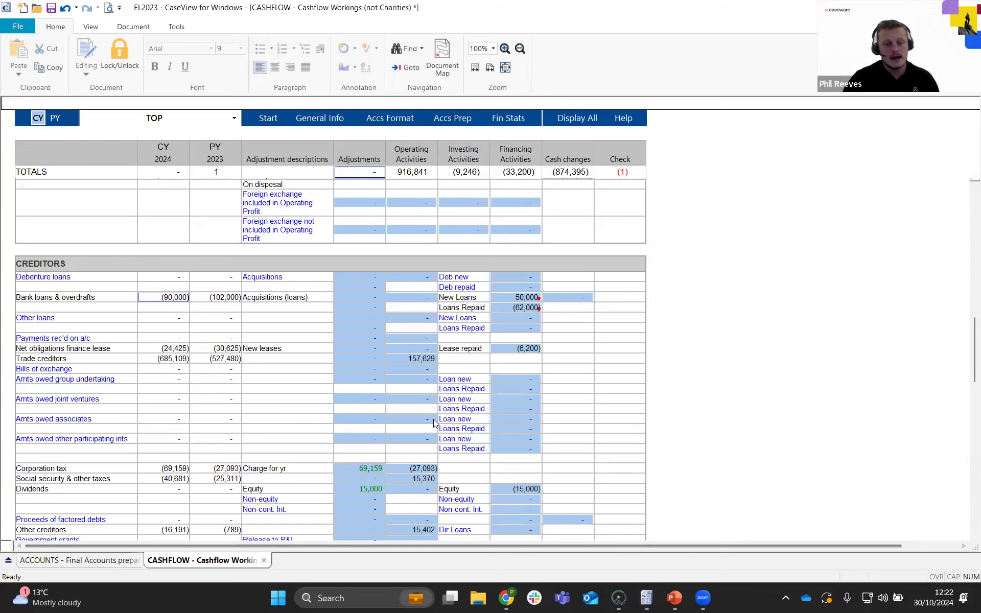
Switch to the final accounts and review the new secured loans and loan repayment lines under financing activities
click(79, 560)
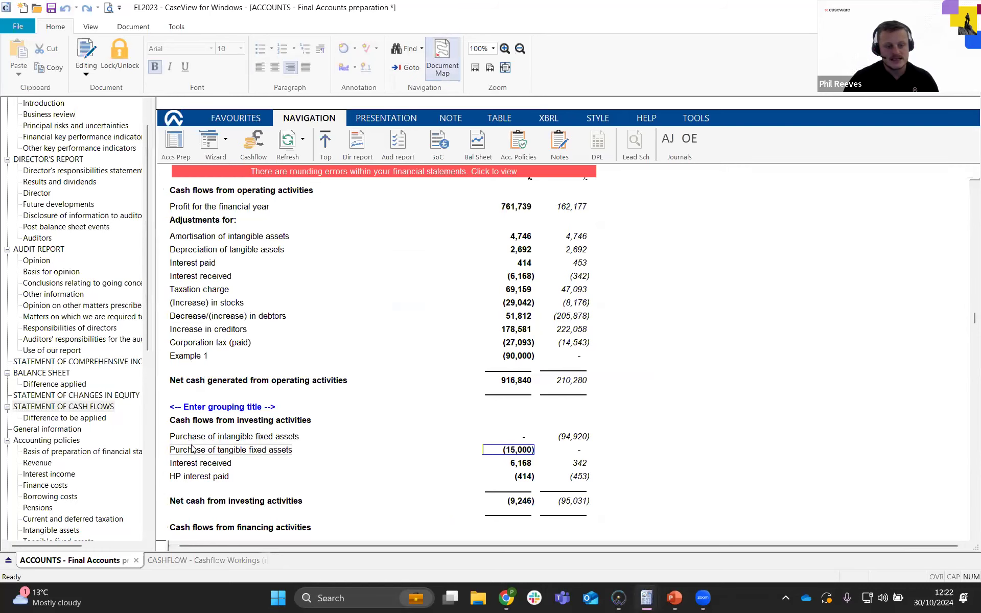
scroll(194, 450, down, 2)
click(177, 438)
click(488, 433)
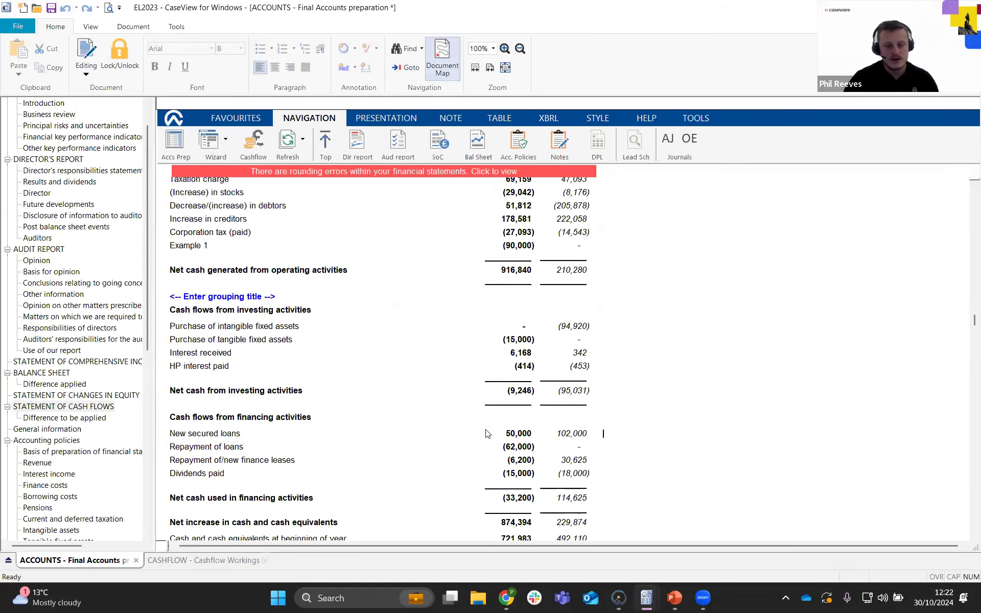
click(520, 447)
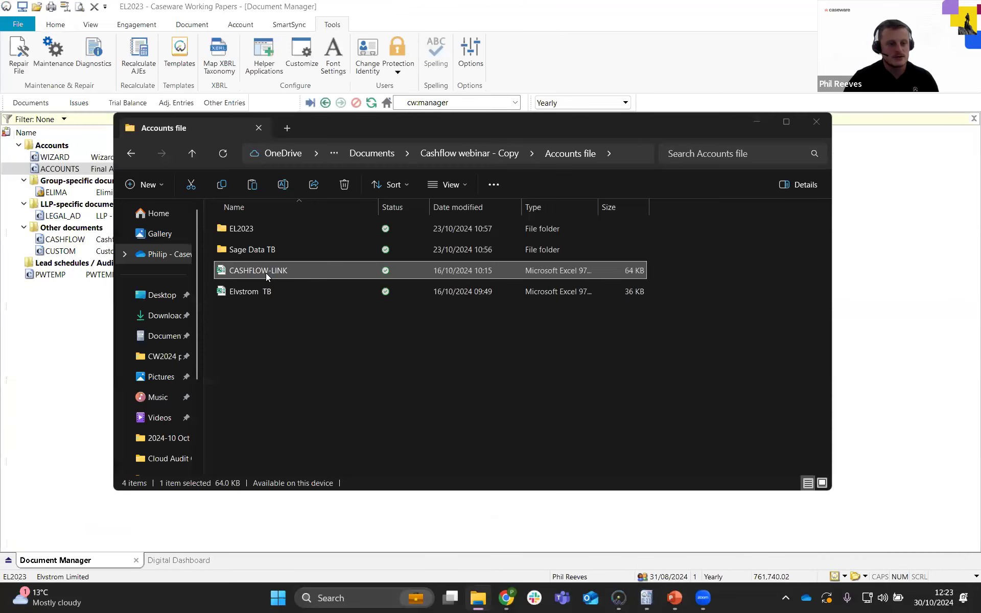
Copy the CASHFLOW-LINK spreadsheet from the Accounts file folder into the EL2023 Document Manager
right_click(300, 272)
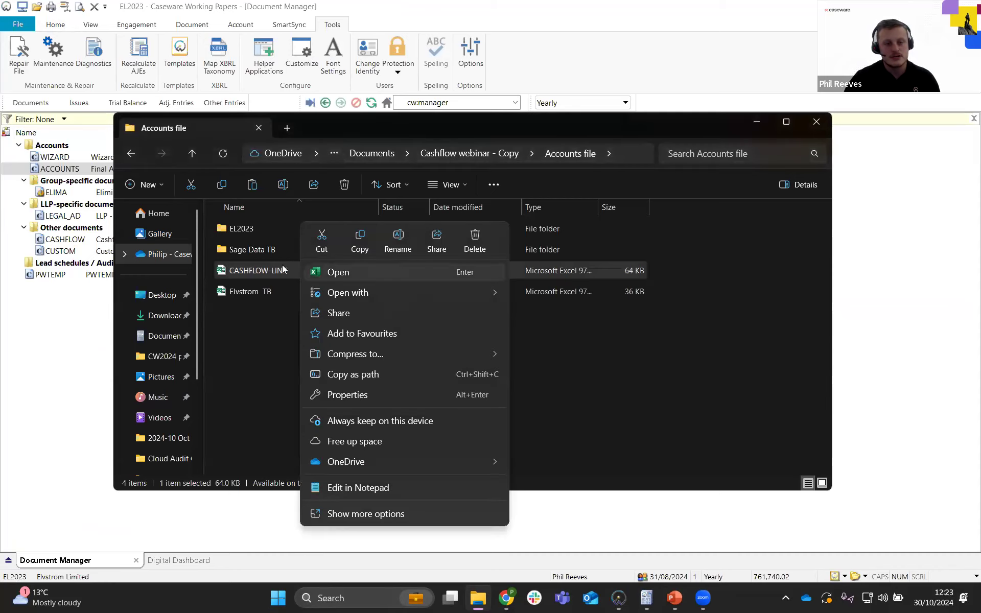
click(360, 240)
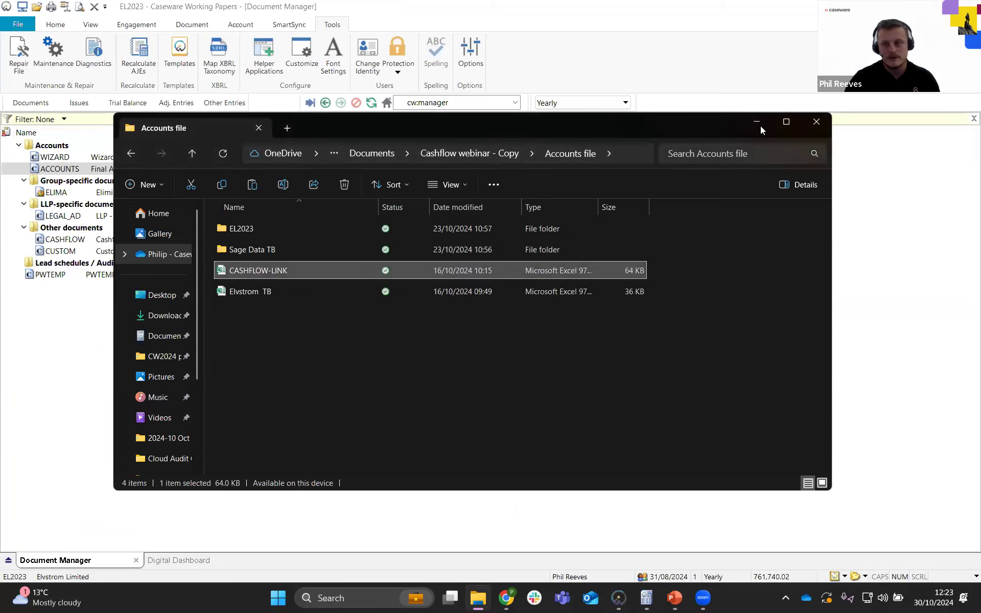
click(816, 124)
right_click(146, 147)
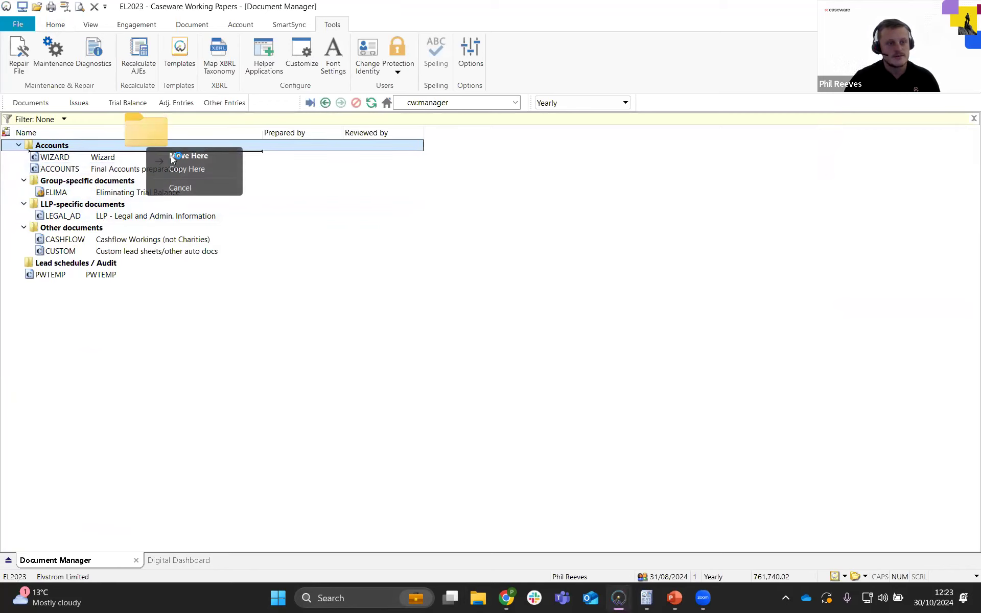
right_click(80, 136)
right_click(145, 333)
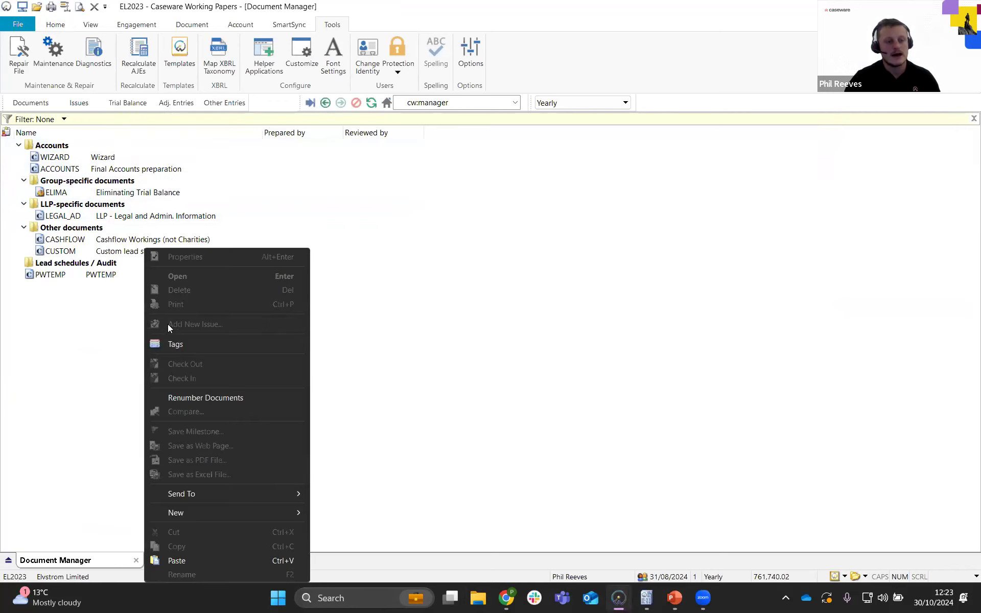
click(192, 561)
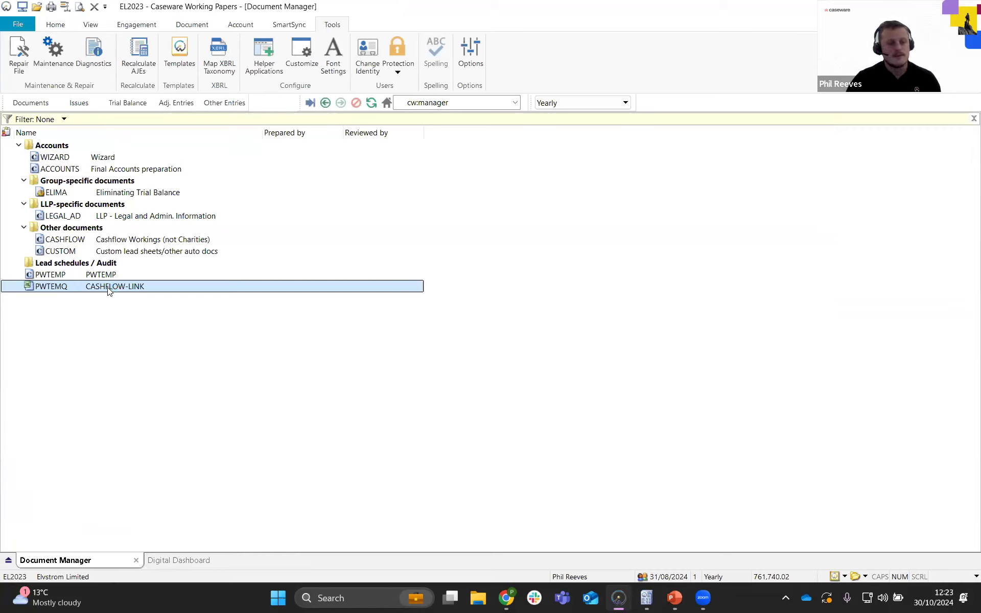
Set the document number of the added spreadsheet to CASHFLOW-LINK, matching its name
right_click(108, 287)
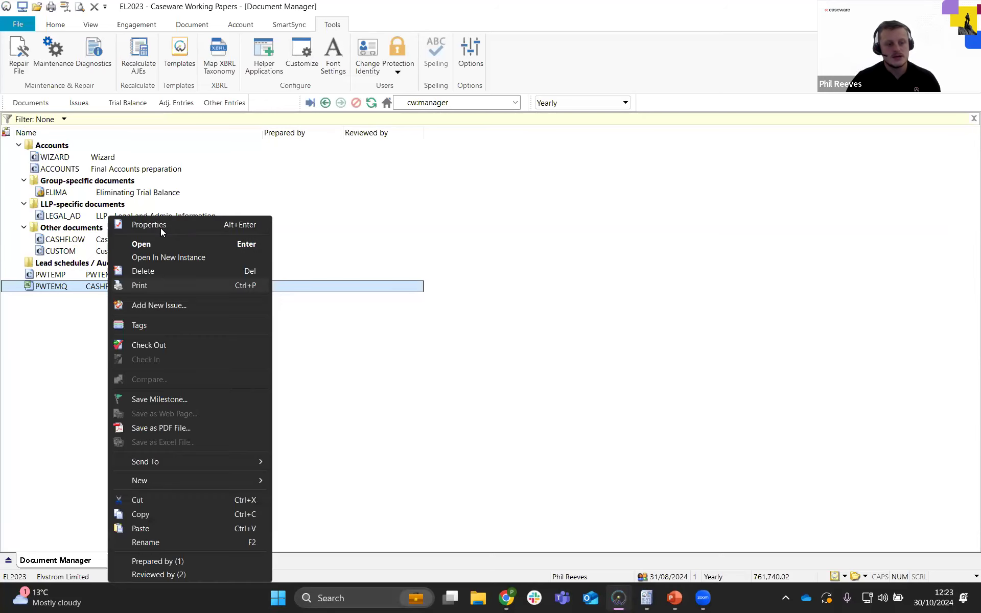
click(162, 224)
key(Tab)
key(ctrl+c)
key(shift+Tab)
key(ctrl+v)
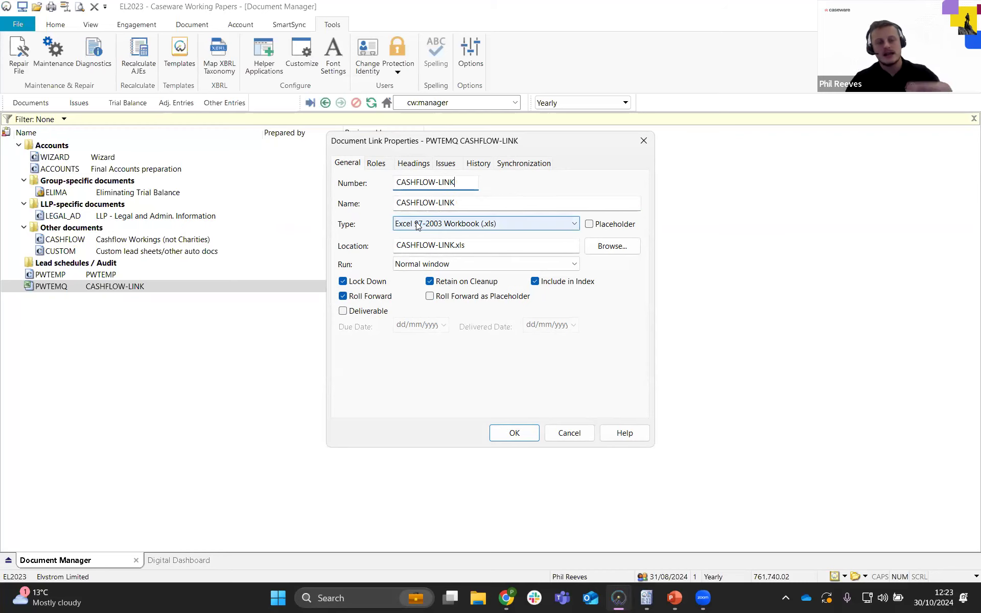
click(513, 432)
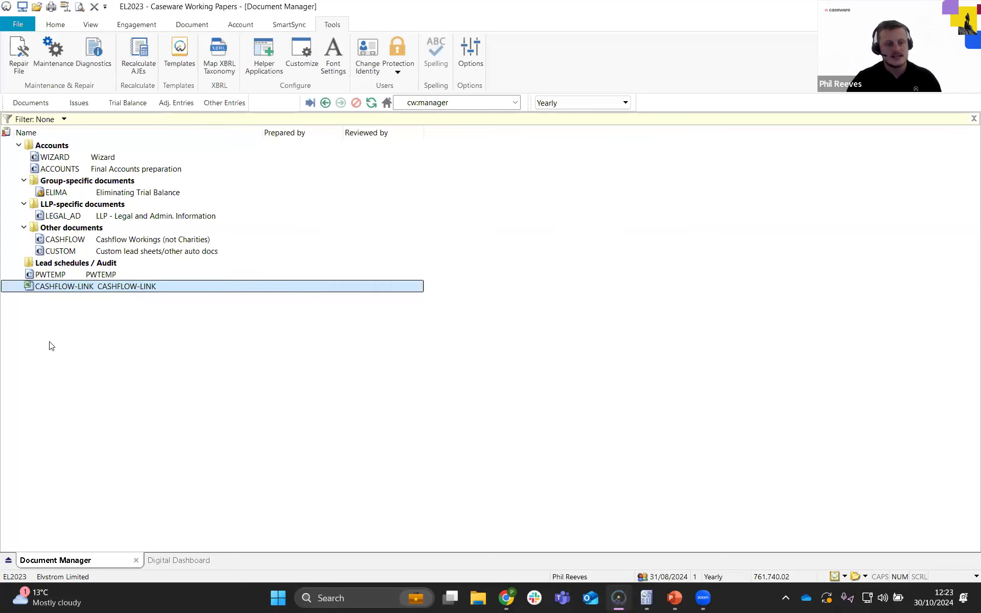
Open the CASHFLOW-LINK workbook and examine the operating and investing activities rows on the current-year summary sheet
double_click(107, 287)
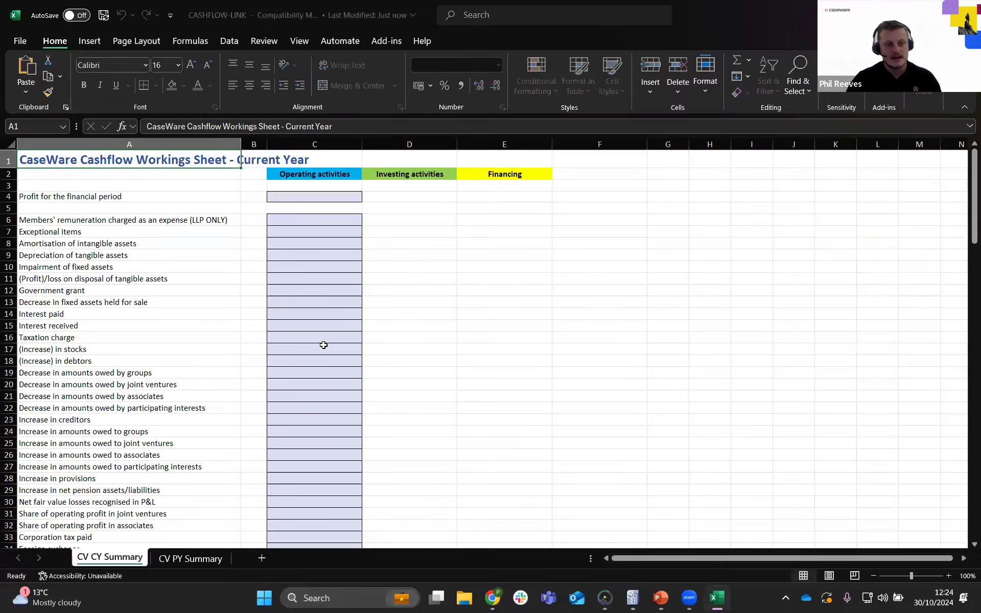
scroll(300, 355, down, 11)
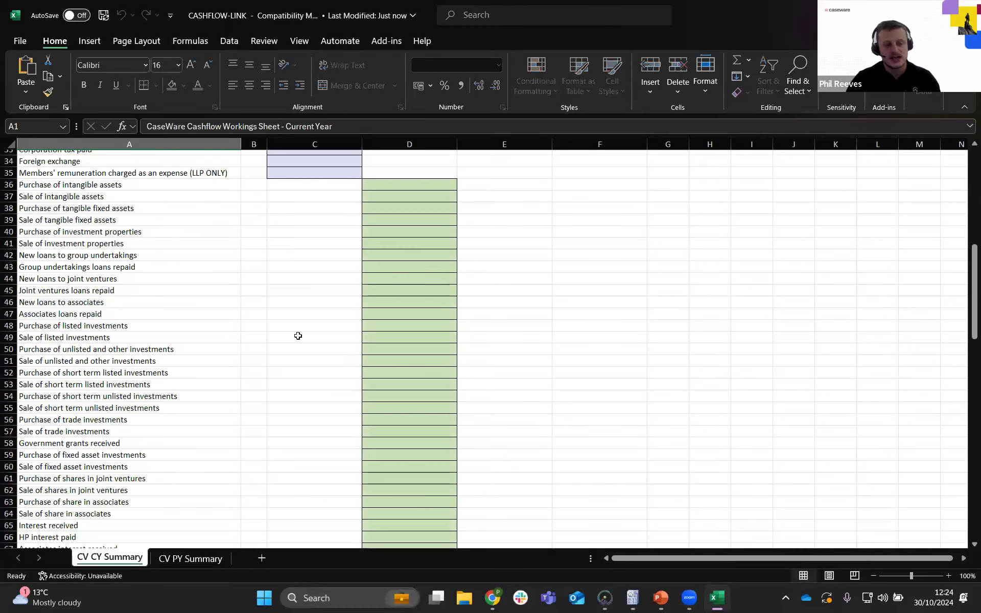
scroll(212, 322, up, 11)
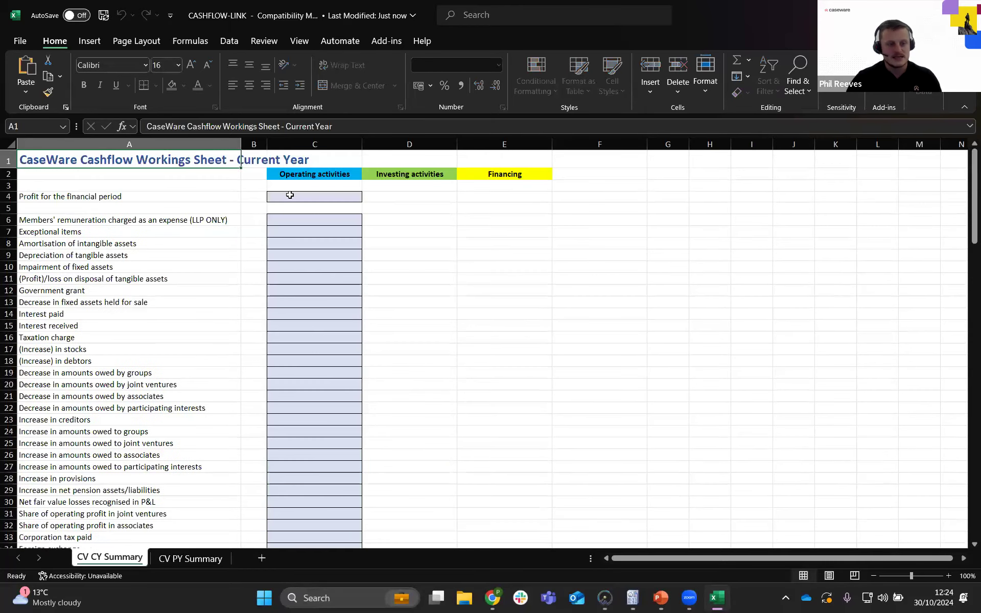
click(292, 196)
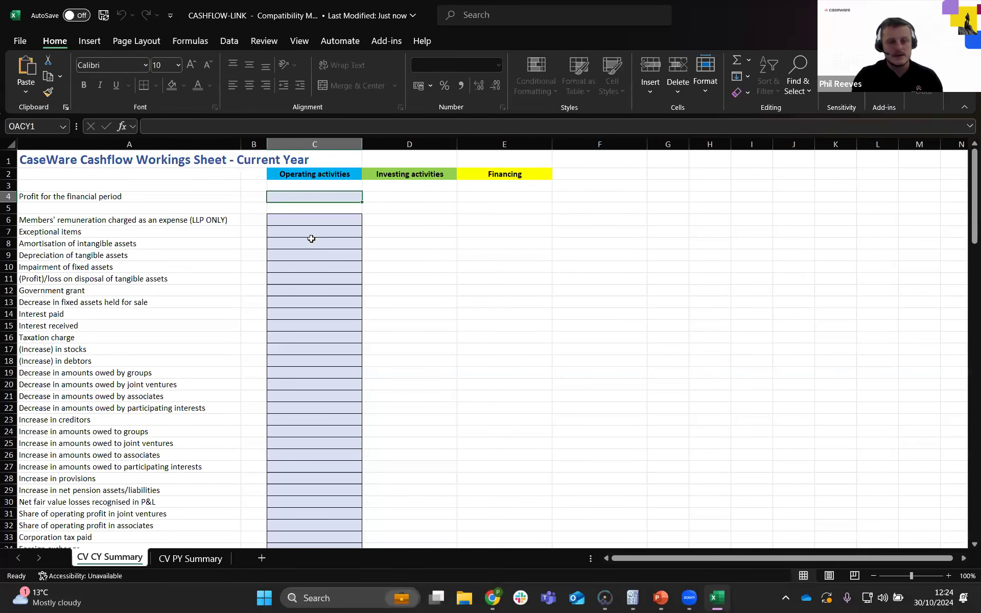
key(Down)
key(Down)
key(Down)
key(Down)
key(Down)
click(307, 218)
click(301, 195)
Set the current-year Depreciation of tangible assets under Operating activities to 2692, then save and close the workbook
click(306, 254)
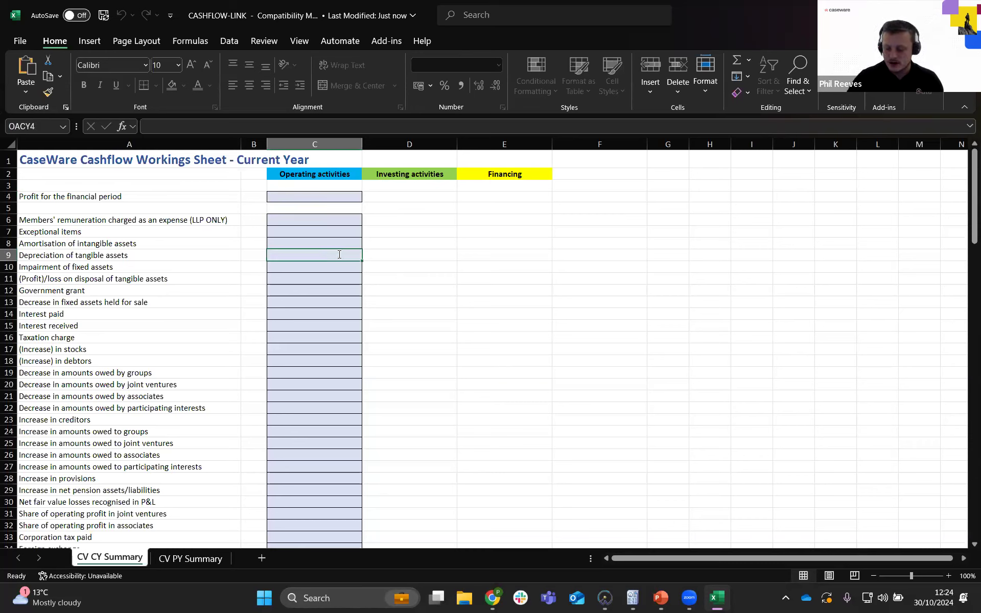
text(-2692)
key(Return)
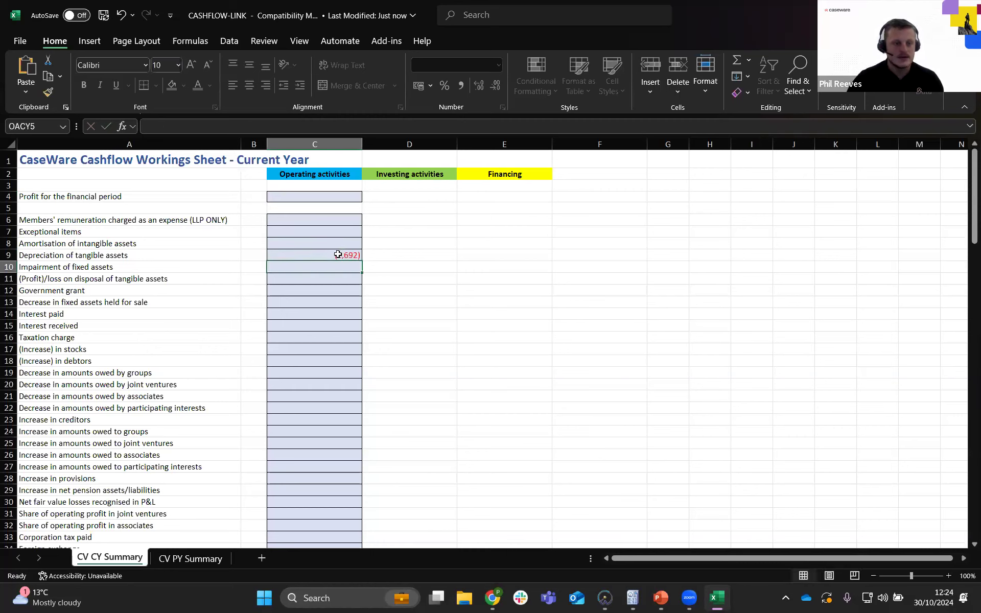
click(336, 256)
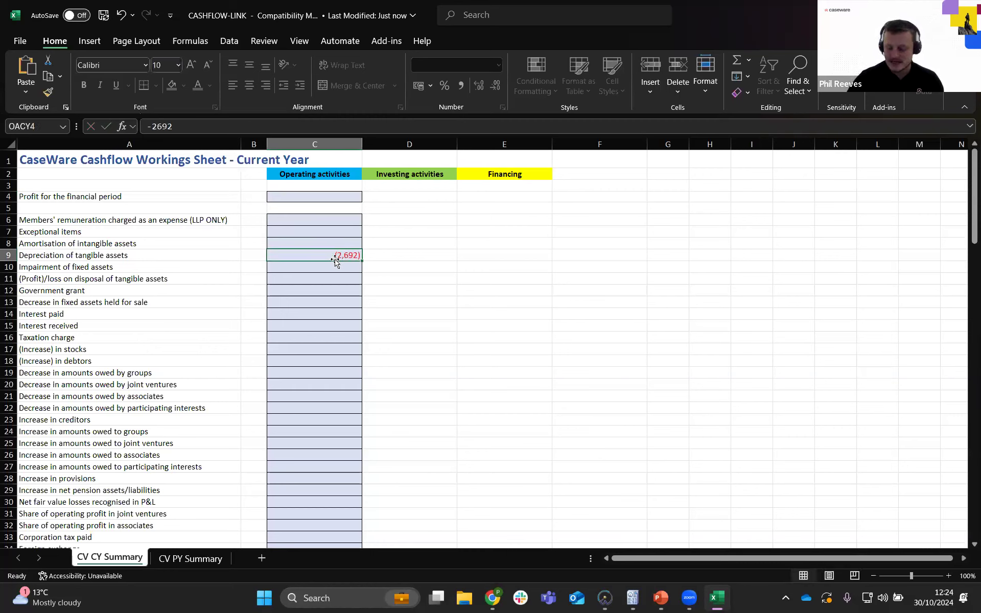
text(2692)
key(Return)
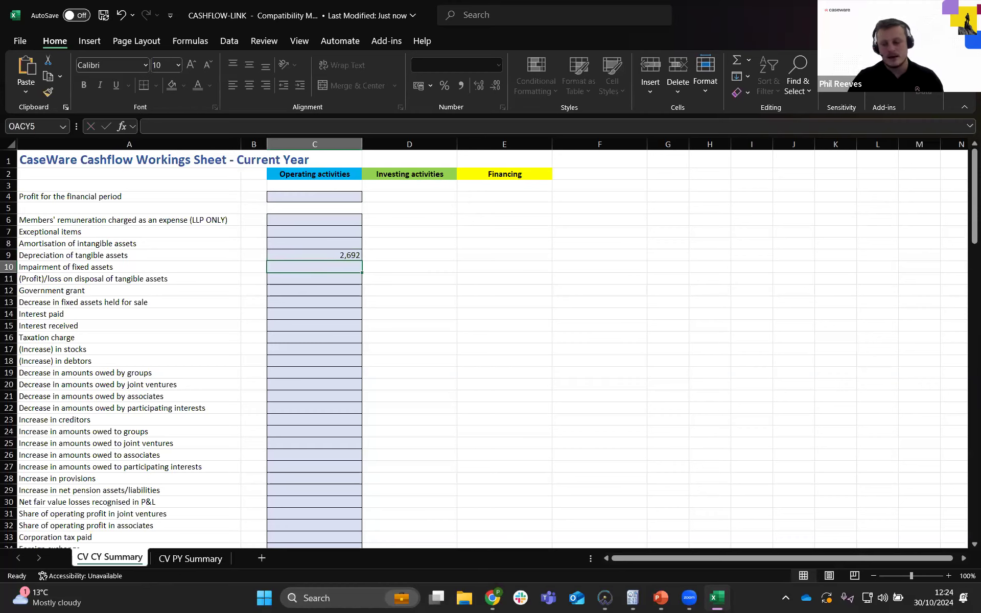
key(ctrl+w)
click(453, 313)
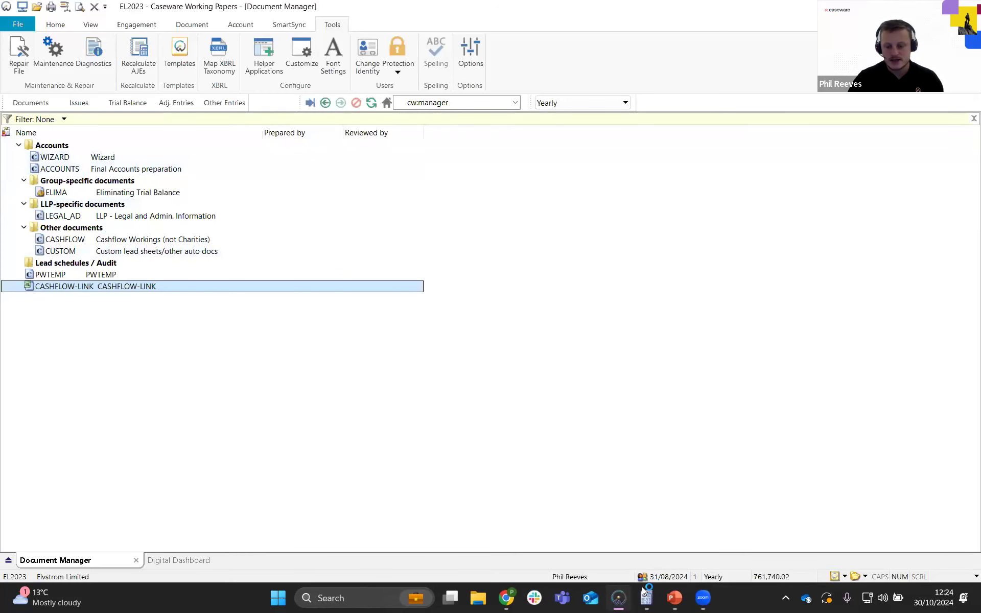
Switch to the EL2023 final accounts and enable the Excel import for the Statement of Cash Flows
mouse_move(645, 592)
click(646, 531)
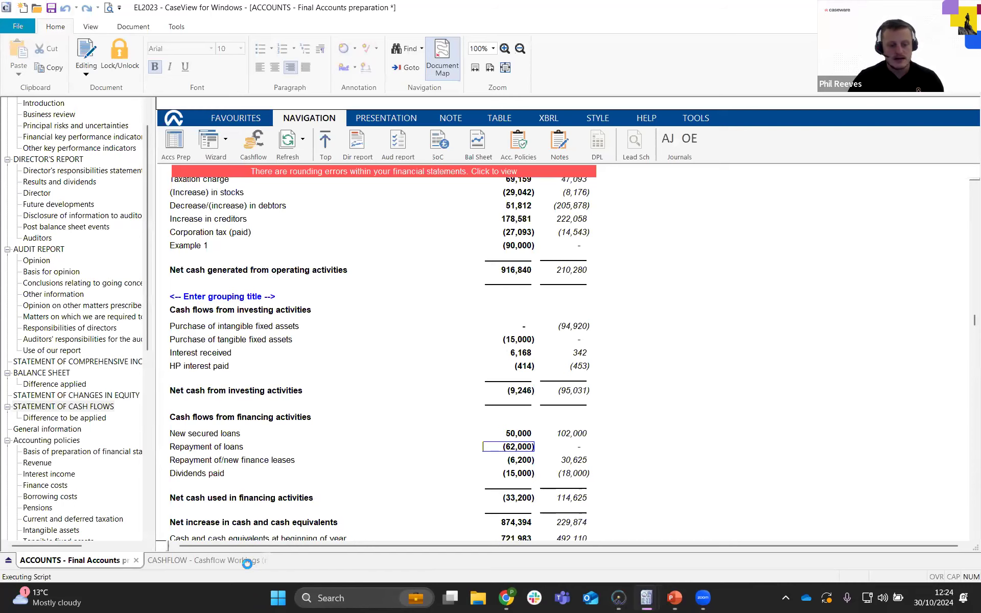
scroll(351, 376, up, 1)
scroll(347, 373, down, 2)
scroll(171, 252, up, 2)
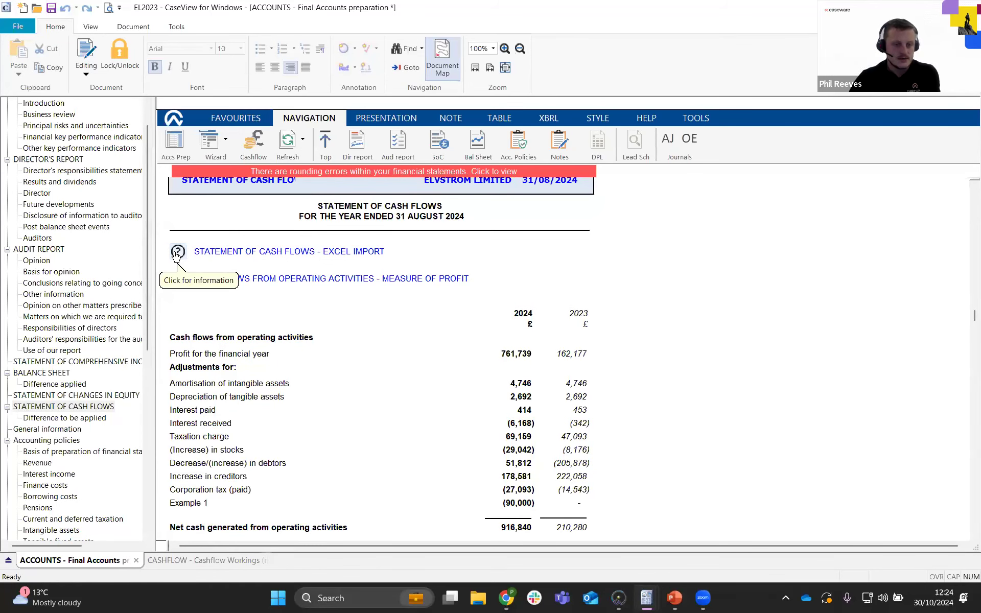
click(176, 253)
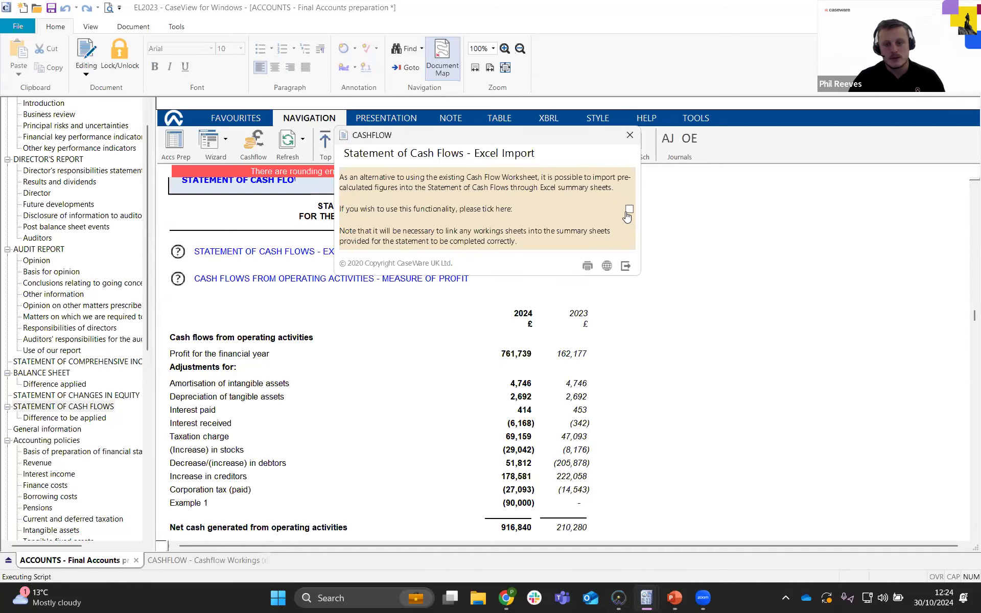
click(625, 266)
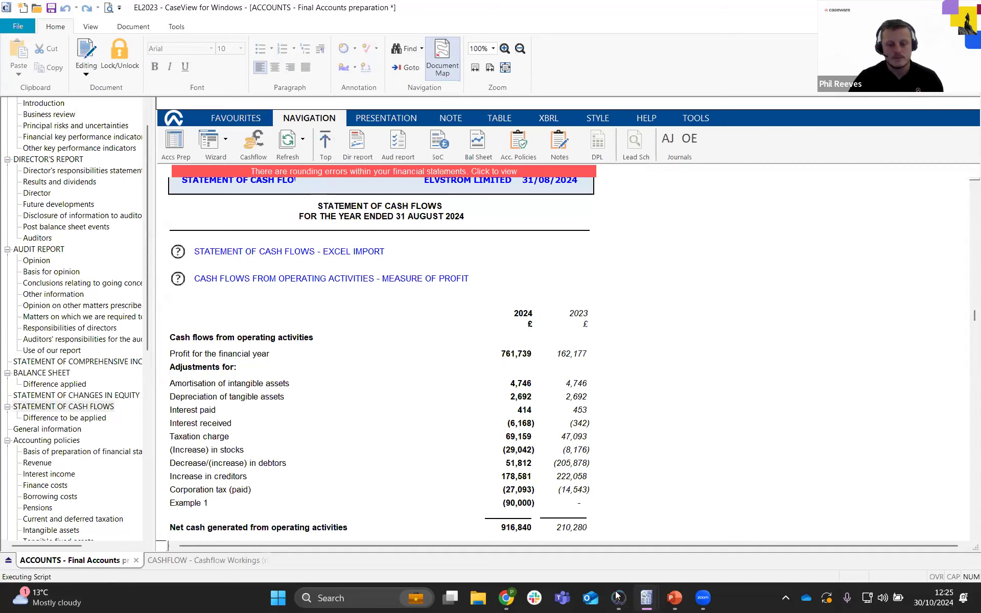
Return to the EL2023 Document Manager and change the CASHFLOW-LINK spreadsheet's document number to 1
mouse_move(623, 599)
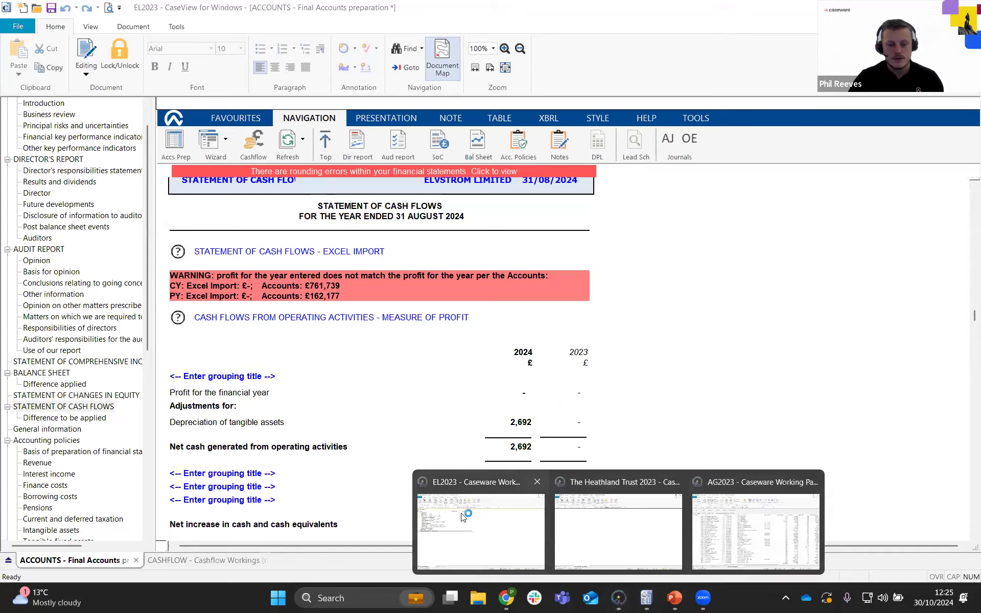
click(480, 531)
right_click(57, 289)
click(102, 225)
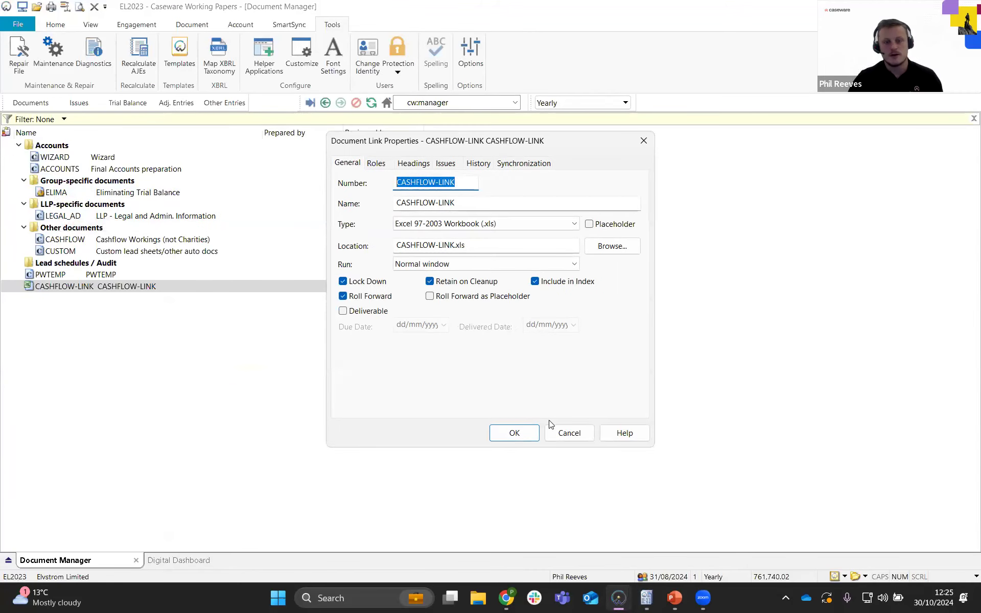
text(1)
click(511, 433)
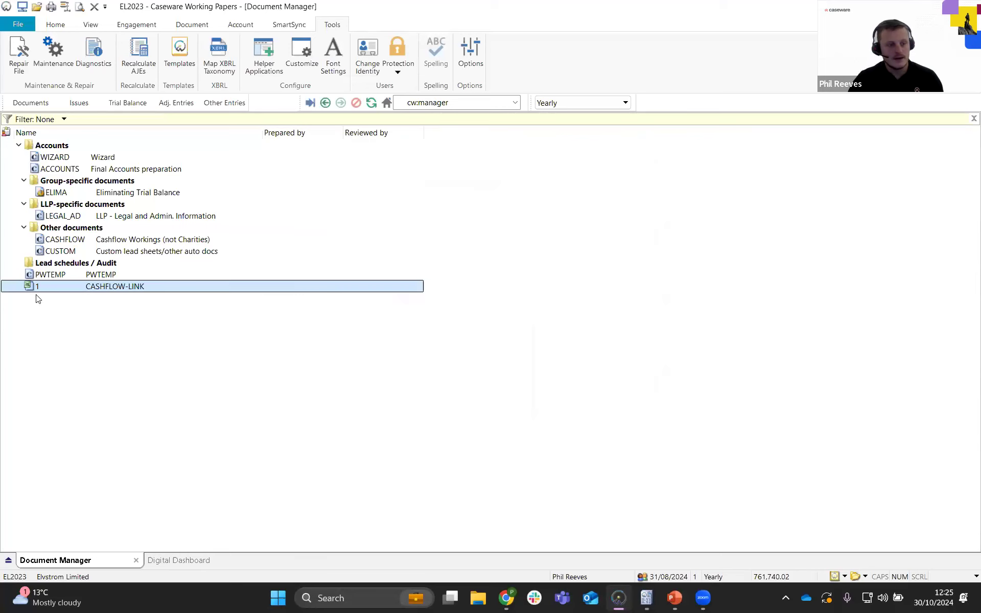
Return to the EL2023 final accounts and read the Statement of Cash Flows Excel Import guidance
click(646, 598)
click(655, 522)
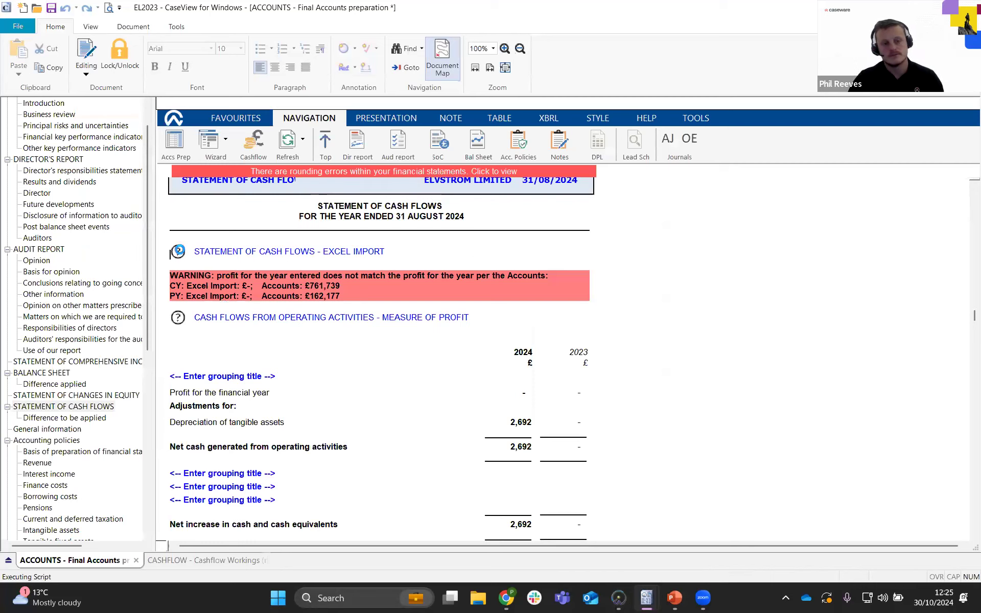
click(178, 254)
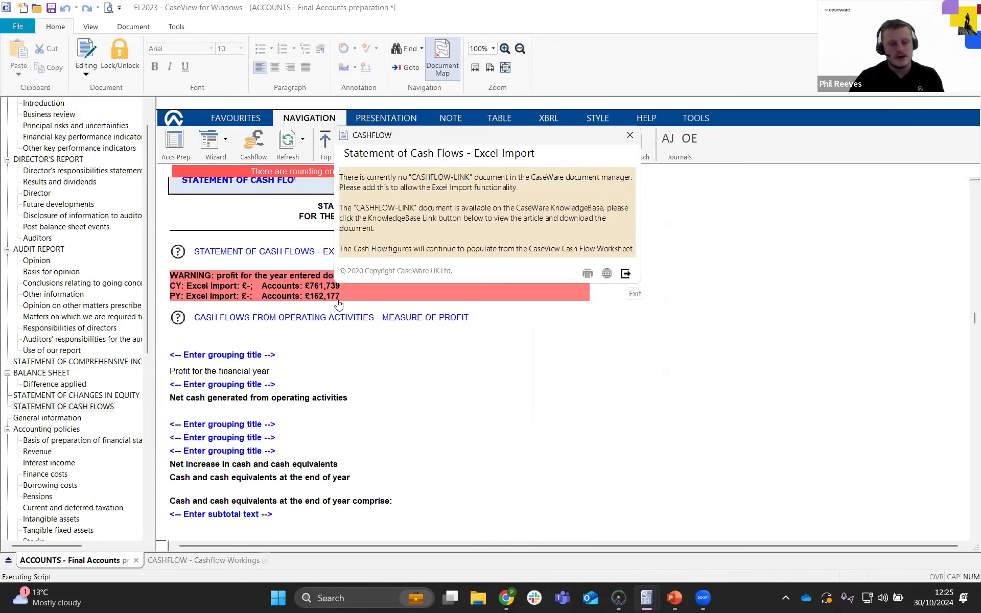
click(626, 274)
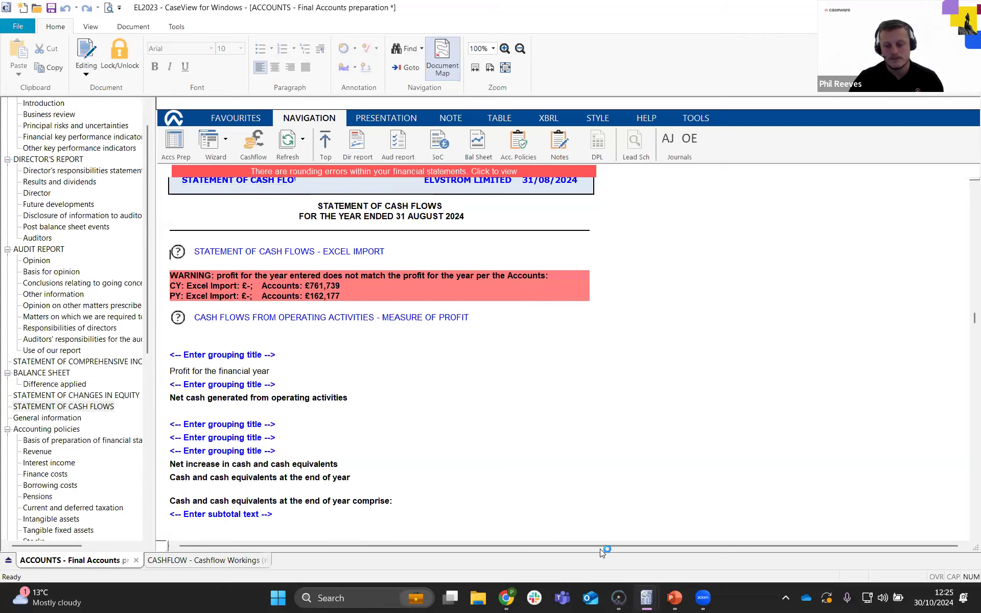
Switch to The Heathland Trust 2023 final accounts and examine the investing, financing and operating sections of the statement of cash flows
mouse_move(647, 598)
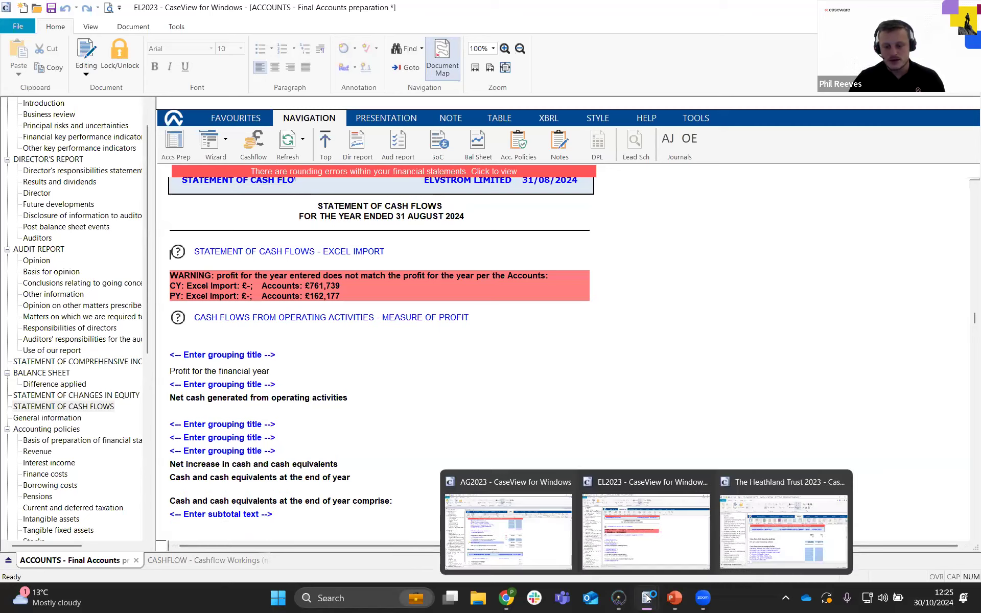
click(766, 517)
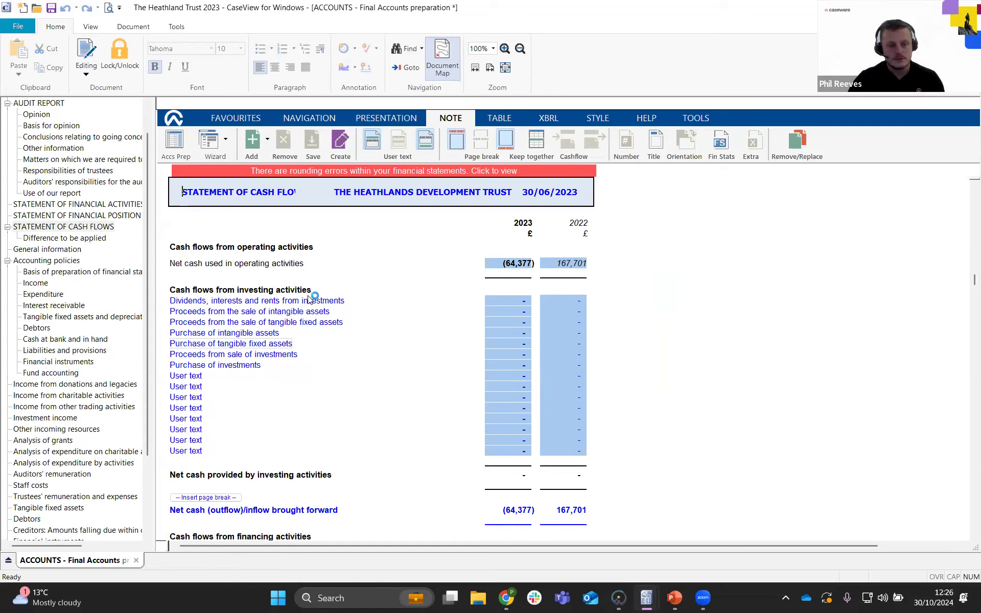
click(234, 302)
click(232, 323)
click(220, 291)
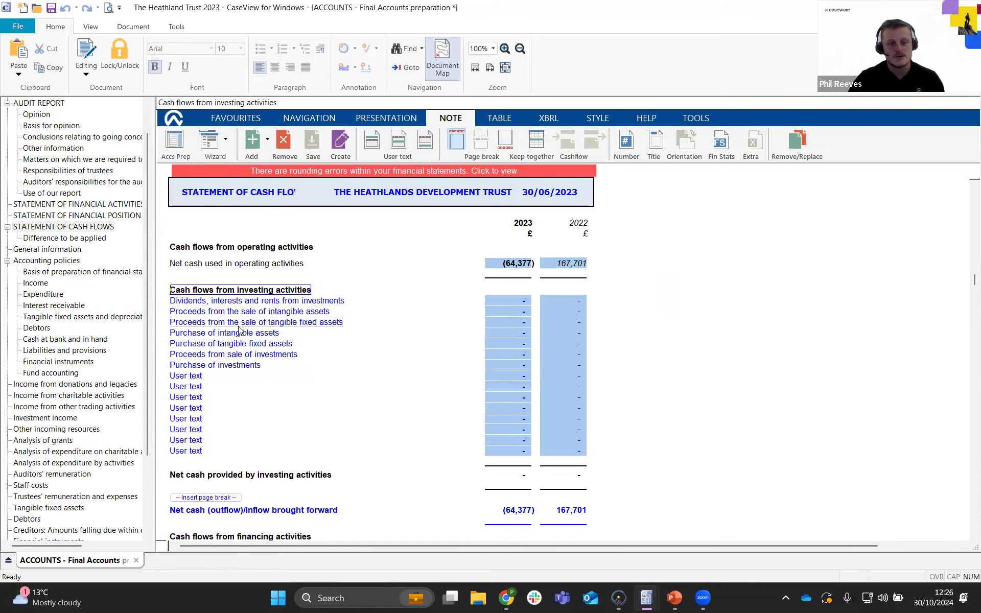
scroll(236, 337, down, 5)
click(233, 354)
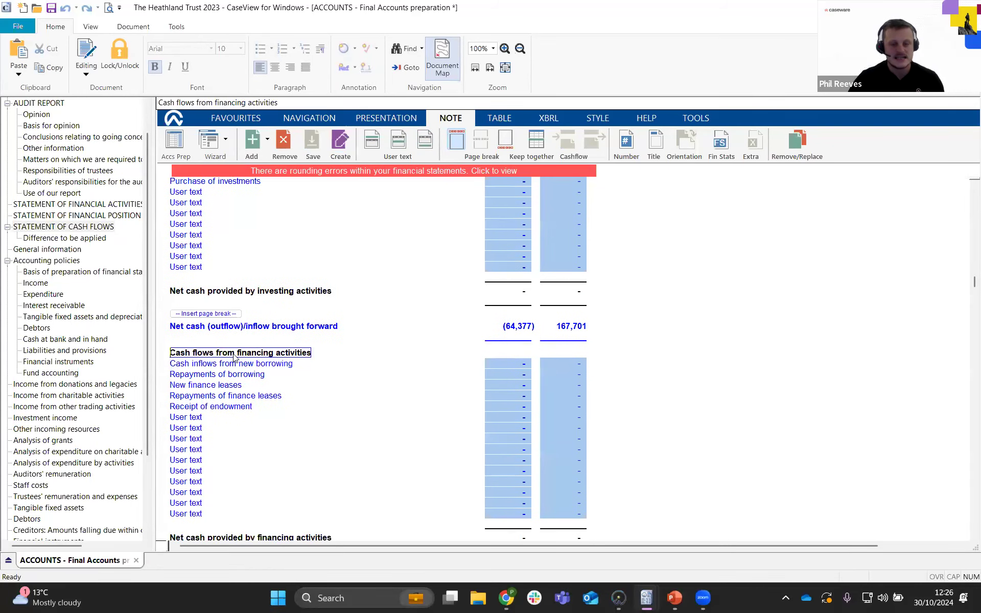
scroll(234, 354, up, 5)
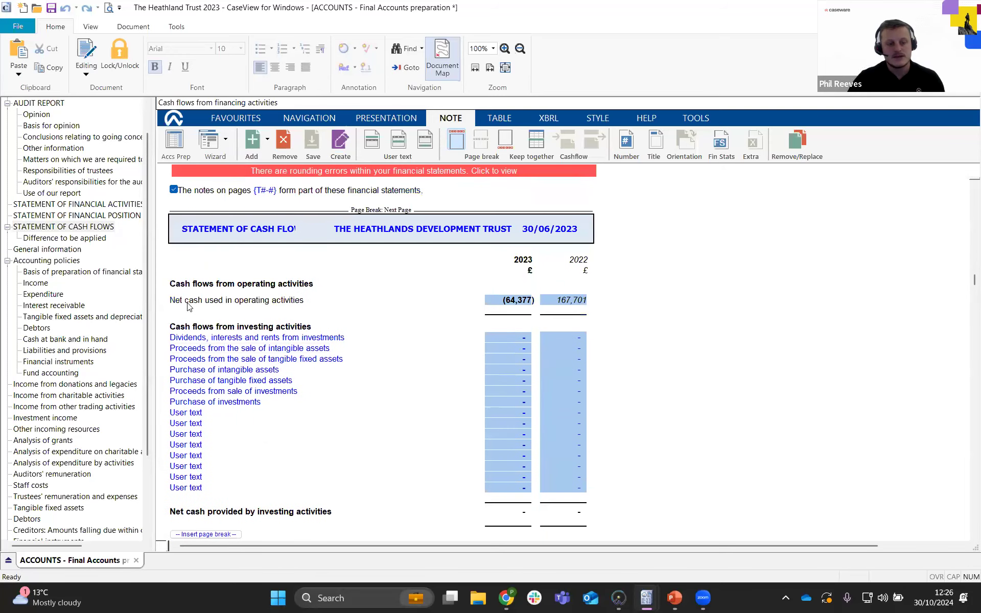
click(193, 303)
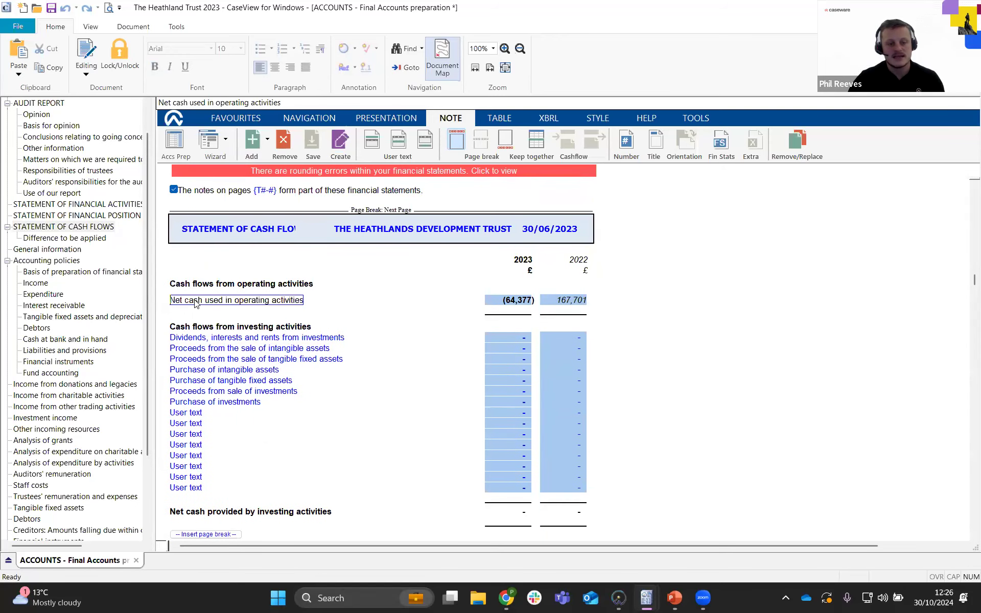
Go to the notes to the statement of cash flows and examine the reconciliation of net movement in funds
scroll(105, 409, down, 3)
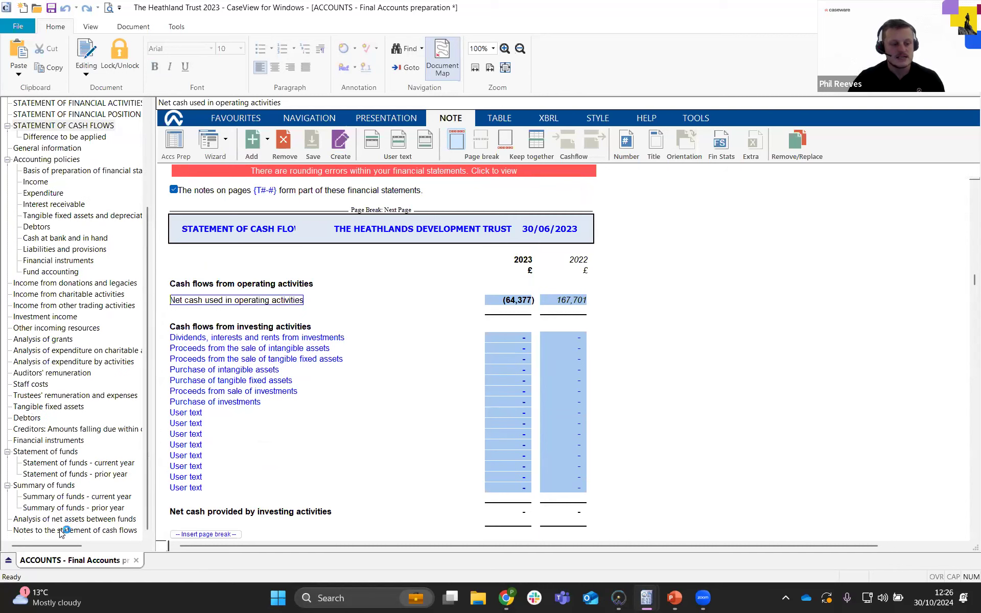
click(61, 530)
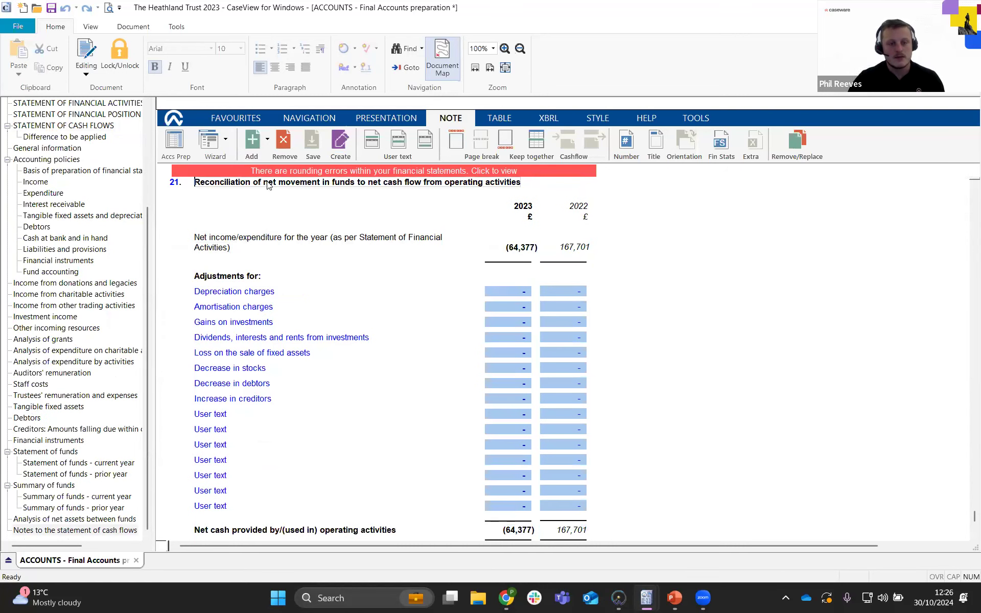
click(431, 183)
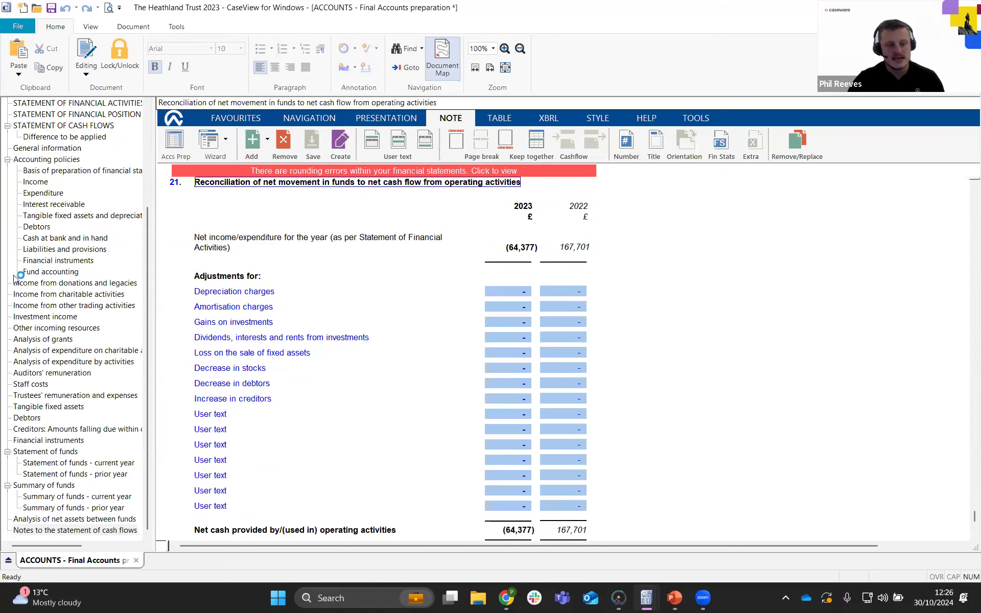
Check the 2023 net cash used in operating activities in the statement of cash flows against the reconciliation note
click(70, 128)
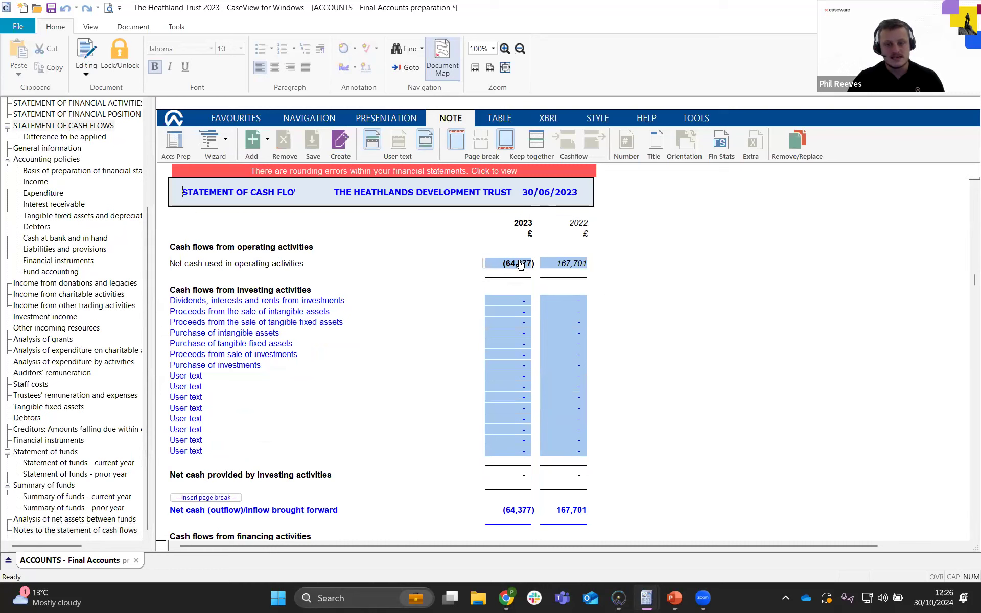
click(506, 264)
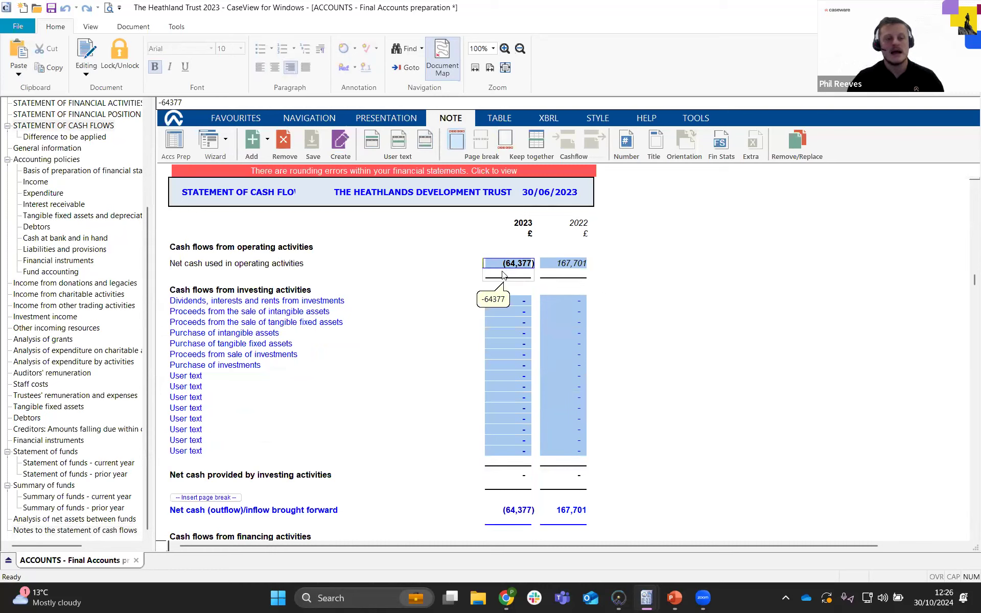
click(220, 265)
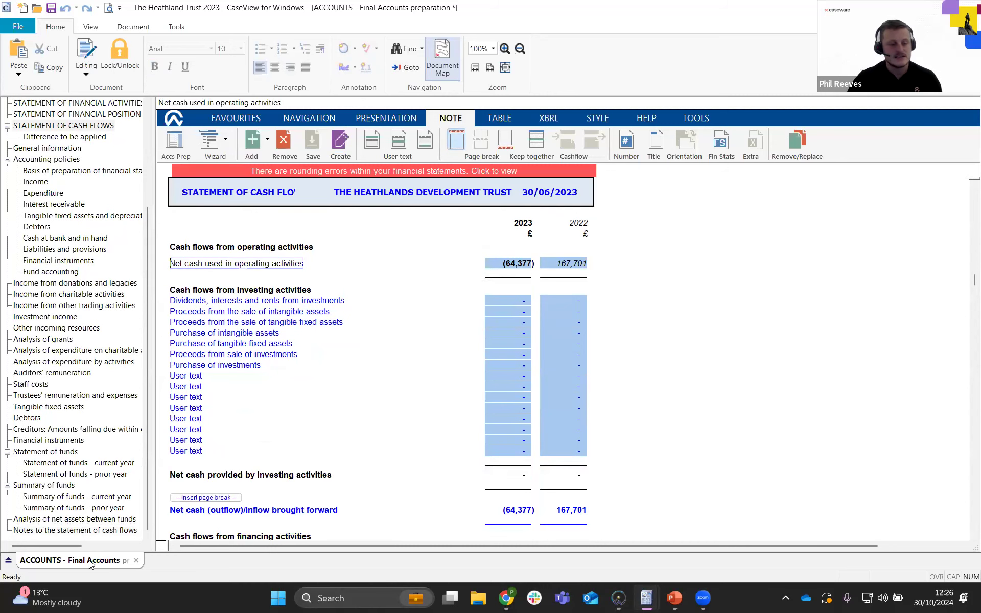
click(75, 530)
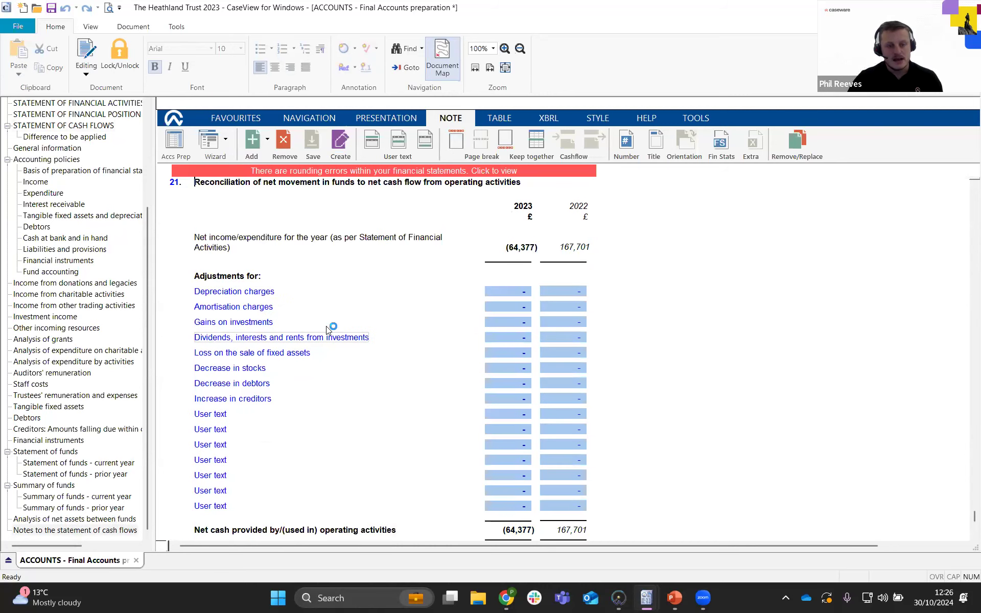
Enter 2,692 as the 2023 depreciation charges adjustment in note 21, the reconciliation of net movement in funds
scroll(553, 239, down, 1)
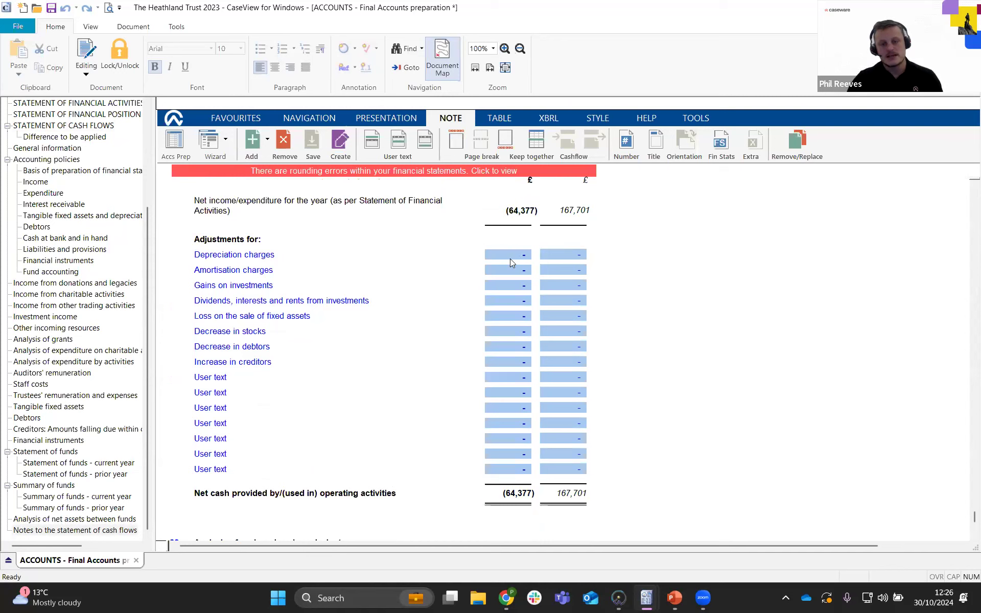
click(505, 253)
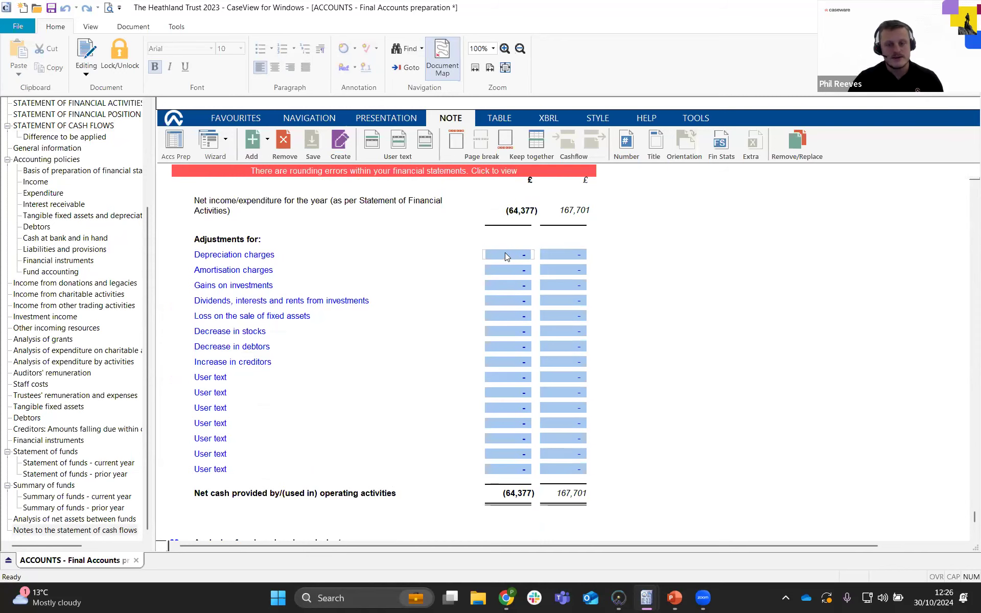
click(499, 118)
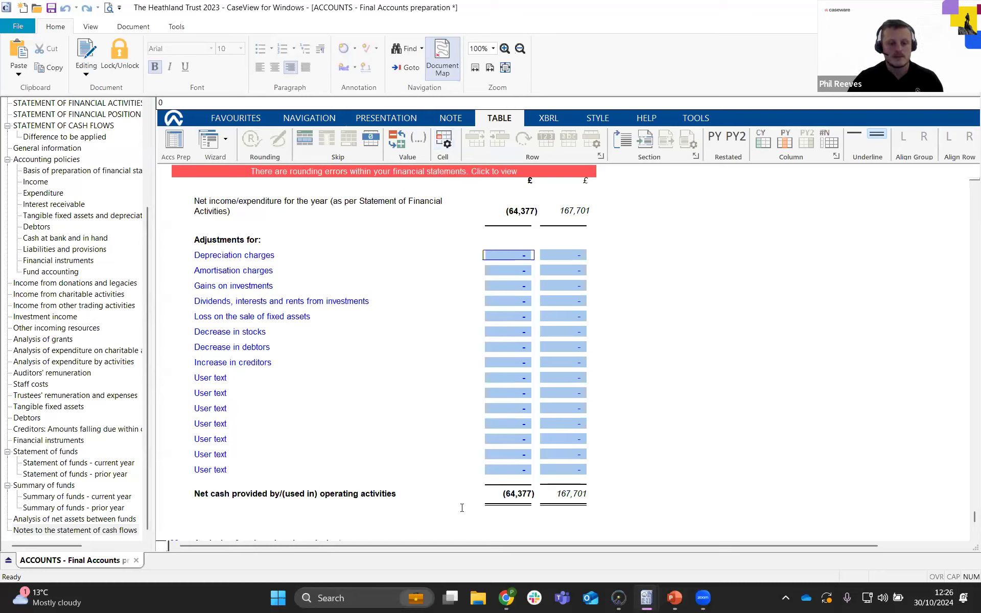
text(-2692)
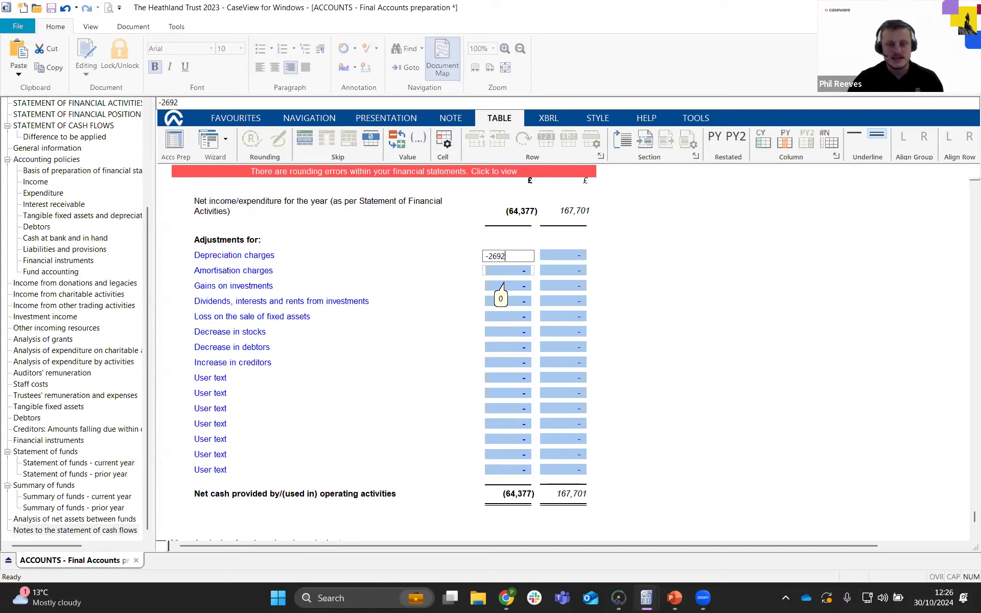
key(Return)
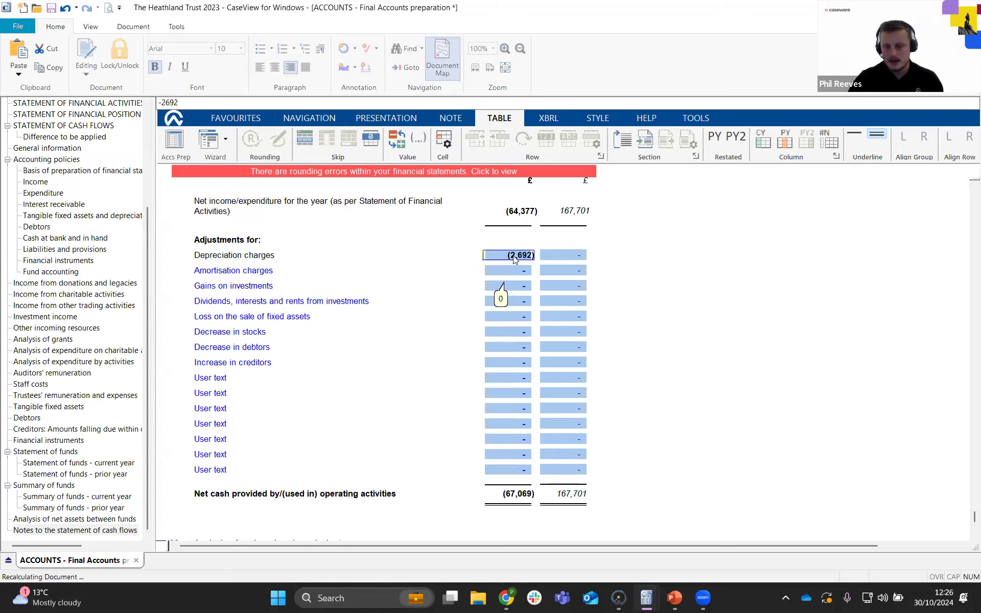
text(2692)
key(Return)
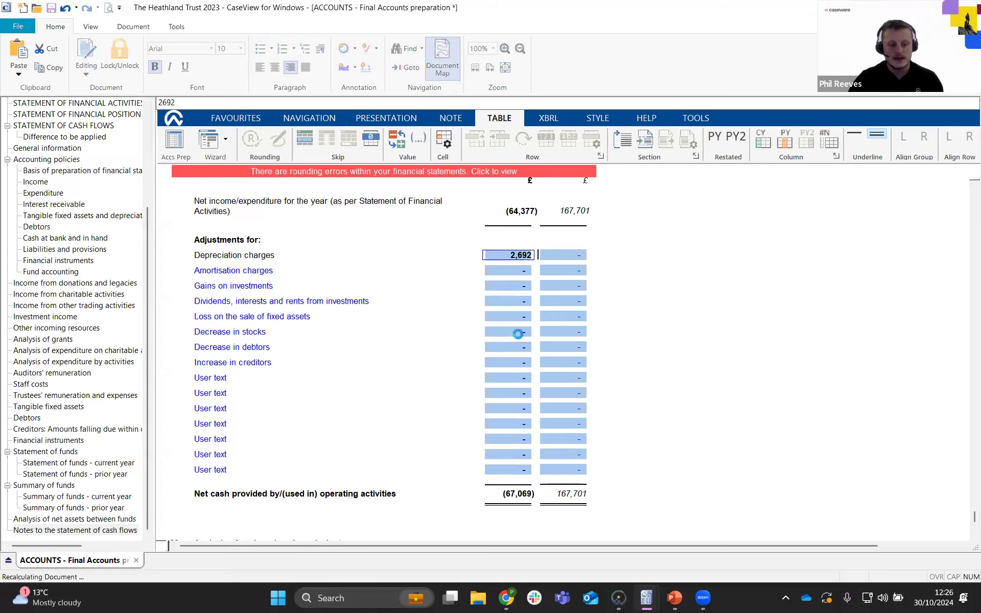
Enter -10,000 as the 2023 decrease in debtors adjustment in note 21 and check the net cash total
click(509, 348)
text(-10000)
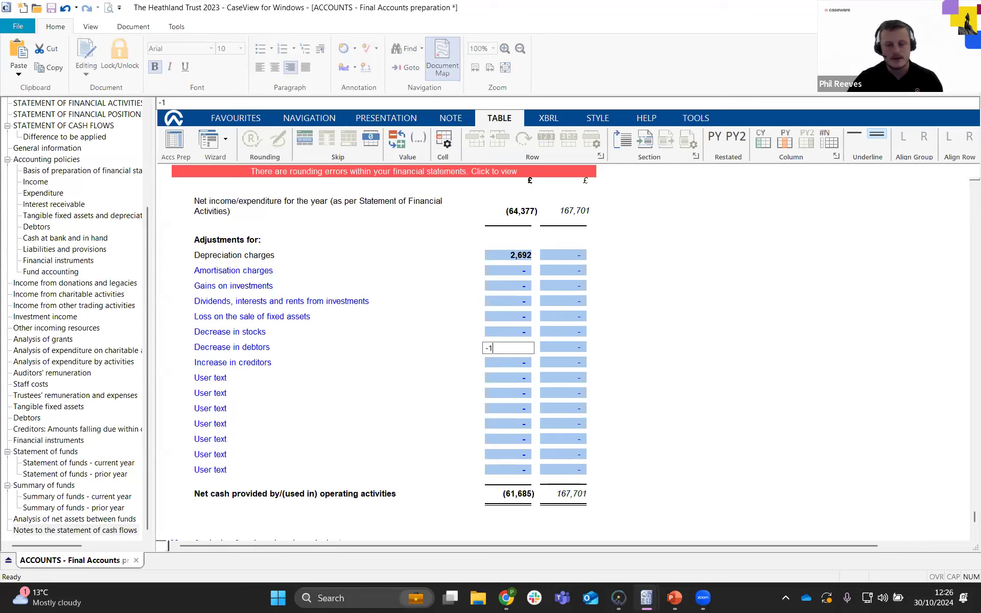
key(Return)
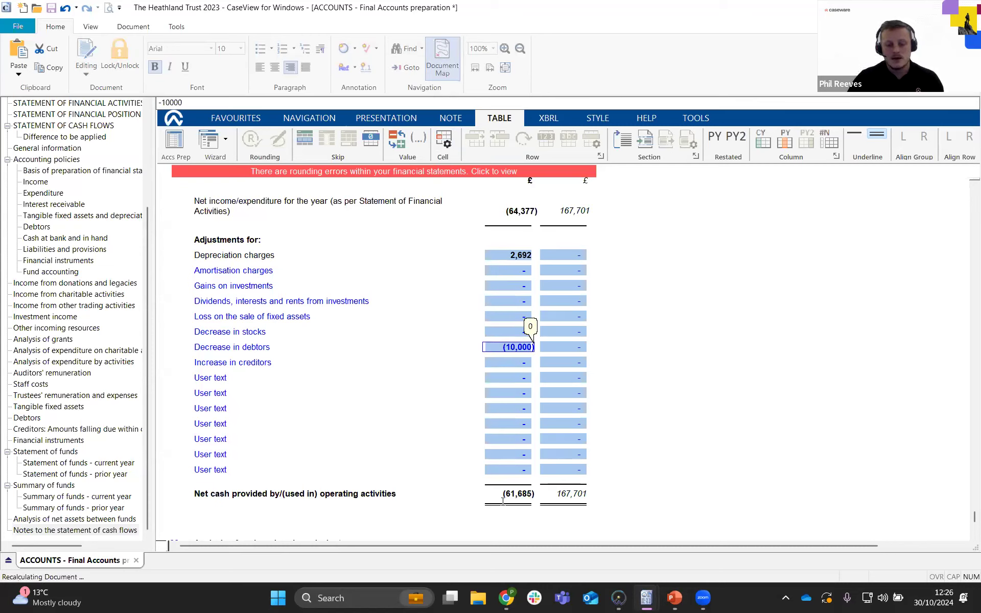
click(521, 498)
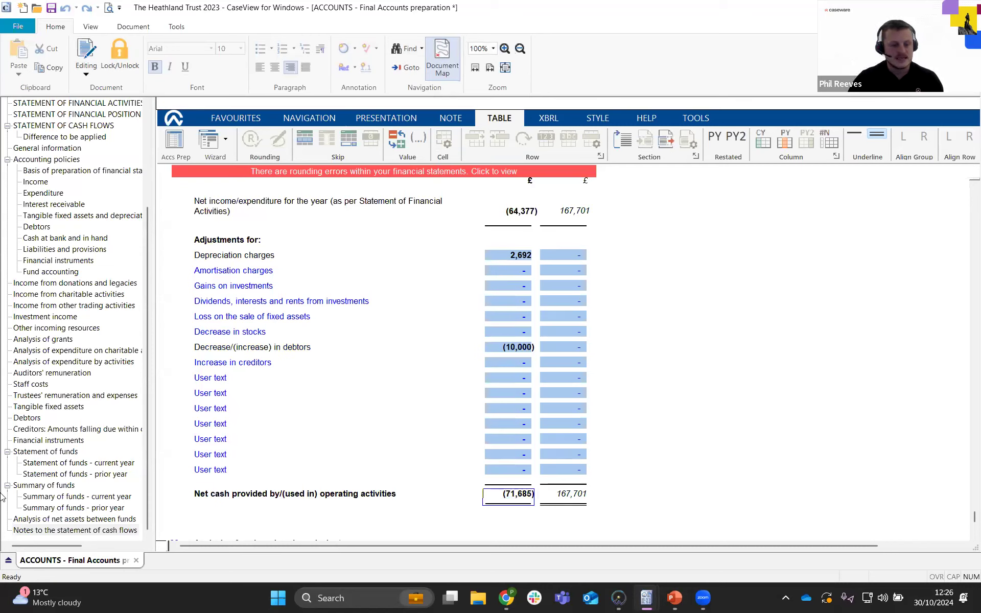
Compare net cash used in operating activities in the statement of cash flows with the note 21 reconciliation
click(63, 125)
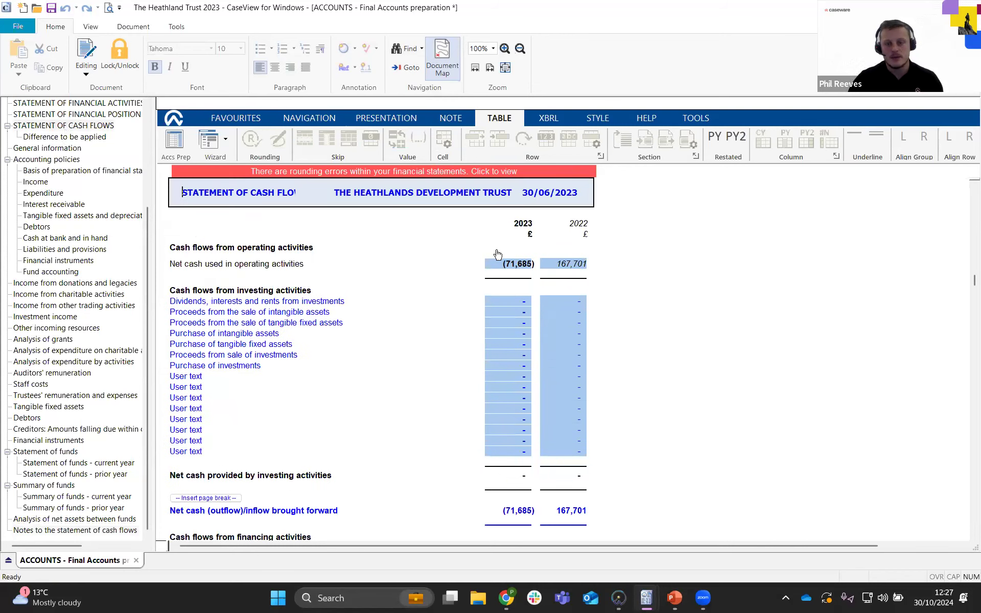
click(511, 264)
click(568, 262)
click(510, 265)
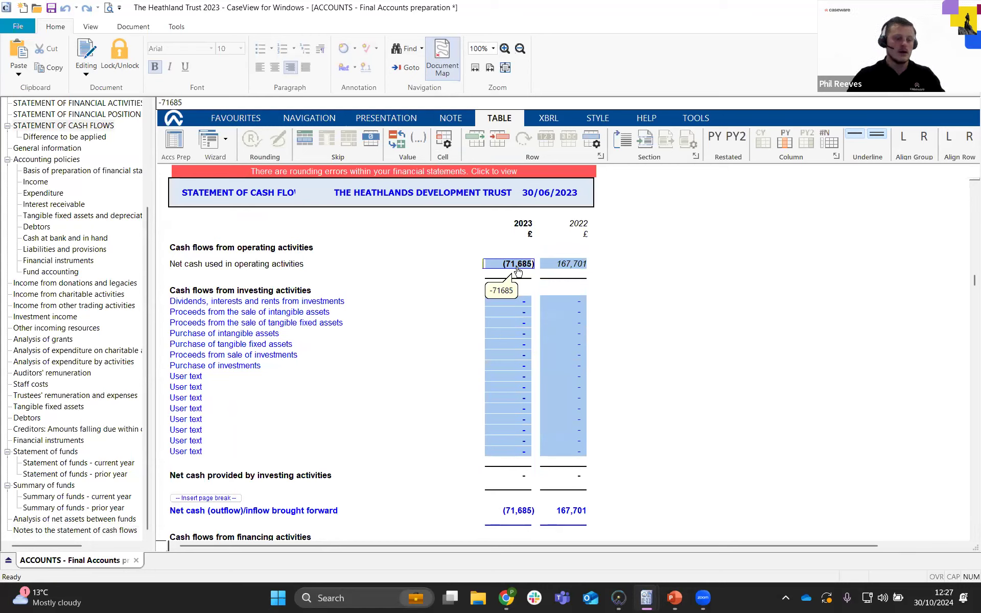
click(86, 531)
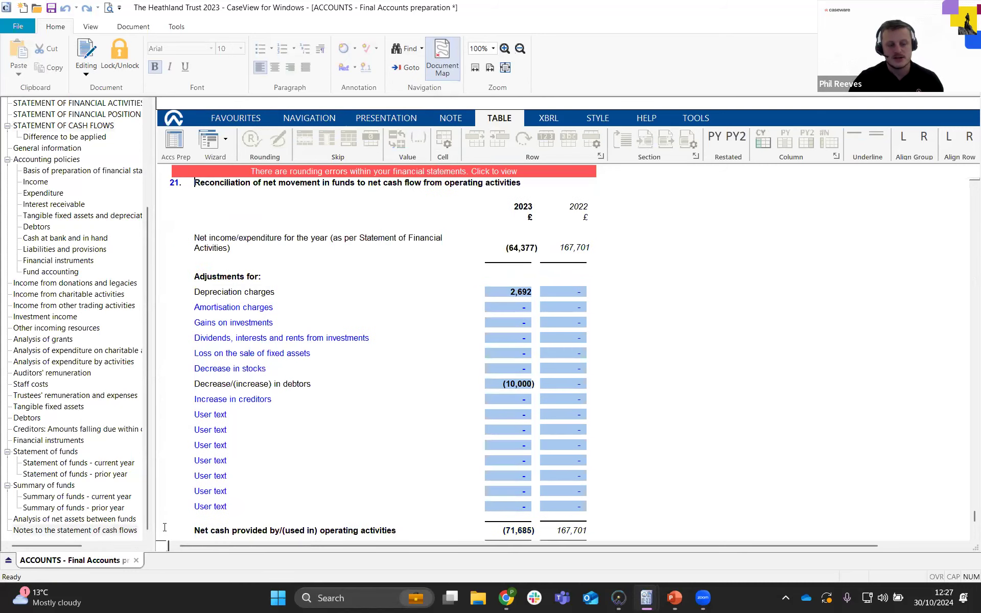
click(353, 188)
click(354, 184)
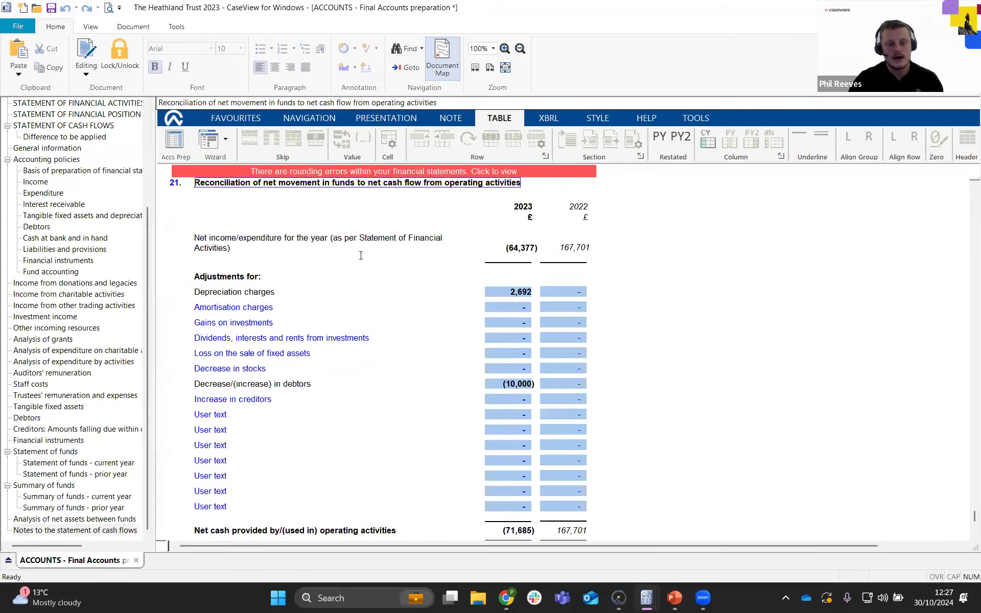
Return to the statement of cash flows and examine the change in cash and cash equivalents for 2023 and 2022
click(64, 125)
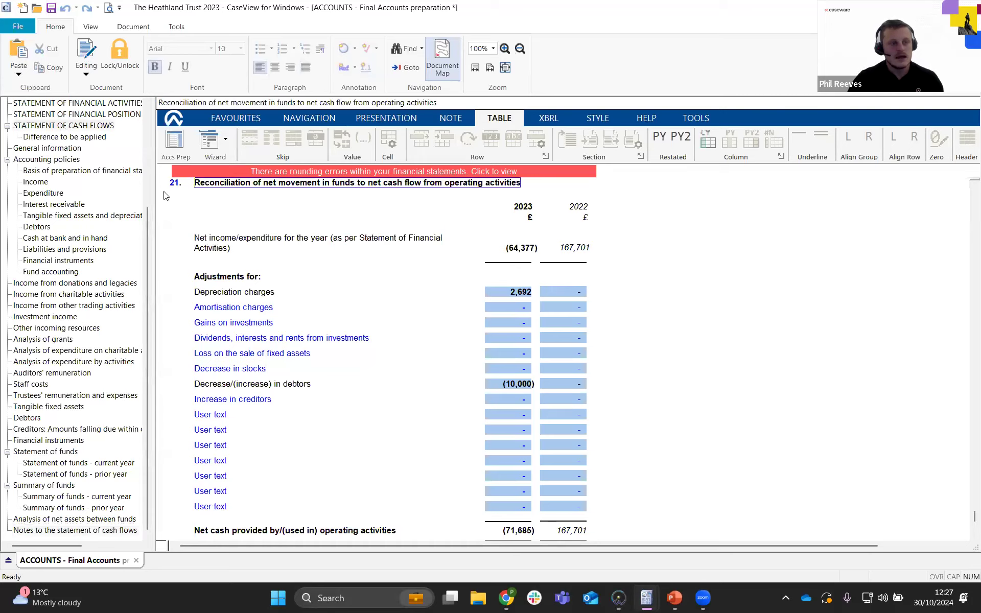
scroll(338, 365, down, 3)
scroll(338, 364, down, 10)
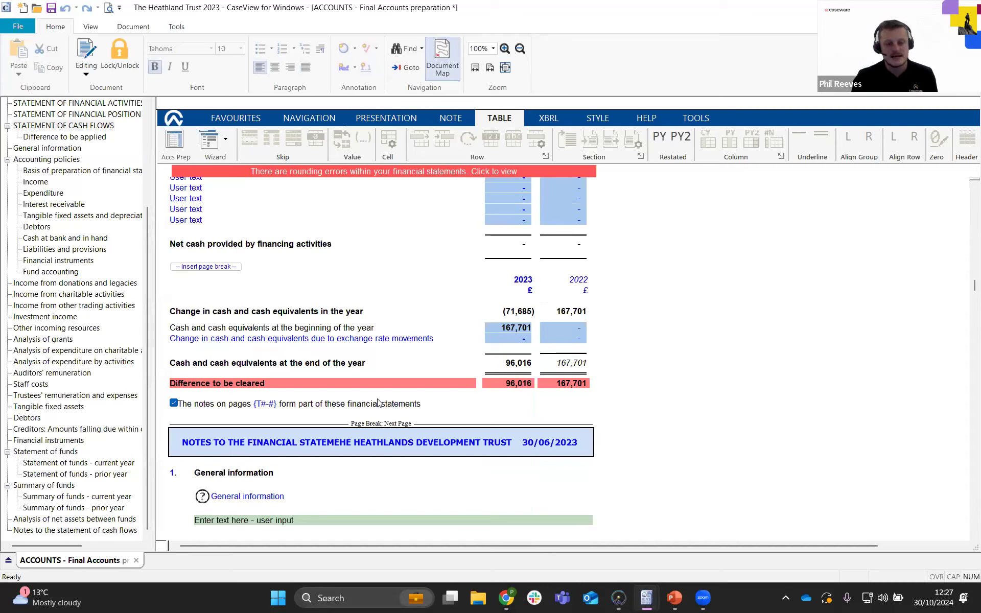
click(519, 313)
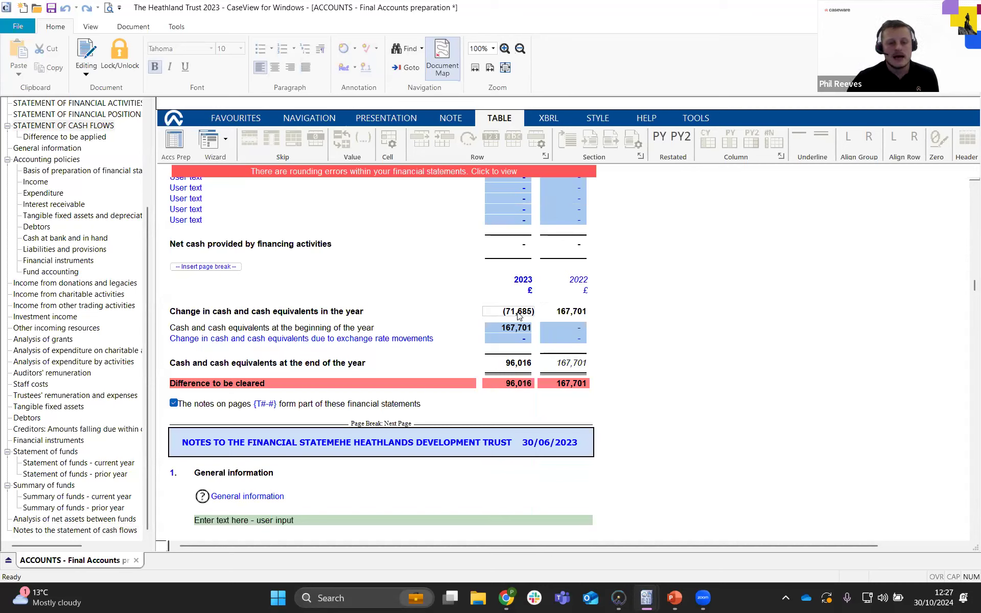
key(Tab)
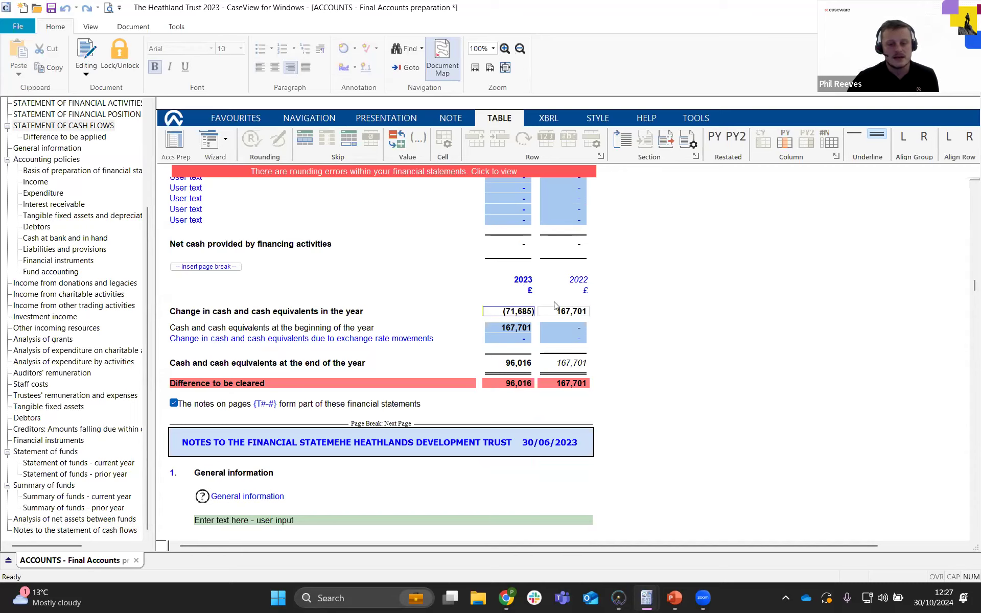
scroll(505, 321, up, 4)
scroll(505, 321, up, 3)
scroll(572, 432, down, 7)
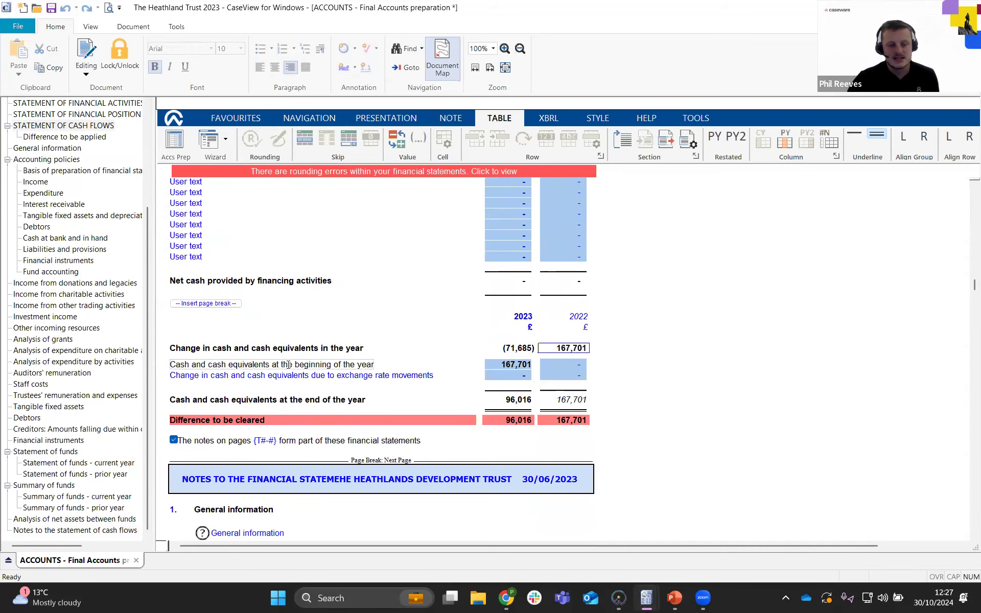
key(Tab)
Examine the year-end cash and cash equivalents and the Difference to be cleared row for 2023 and 2022
click(505, 405)
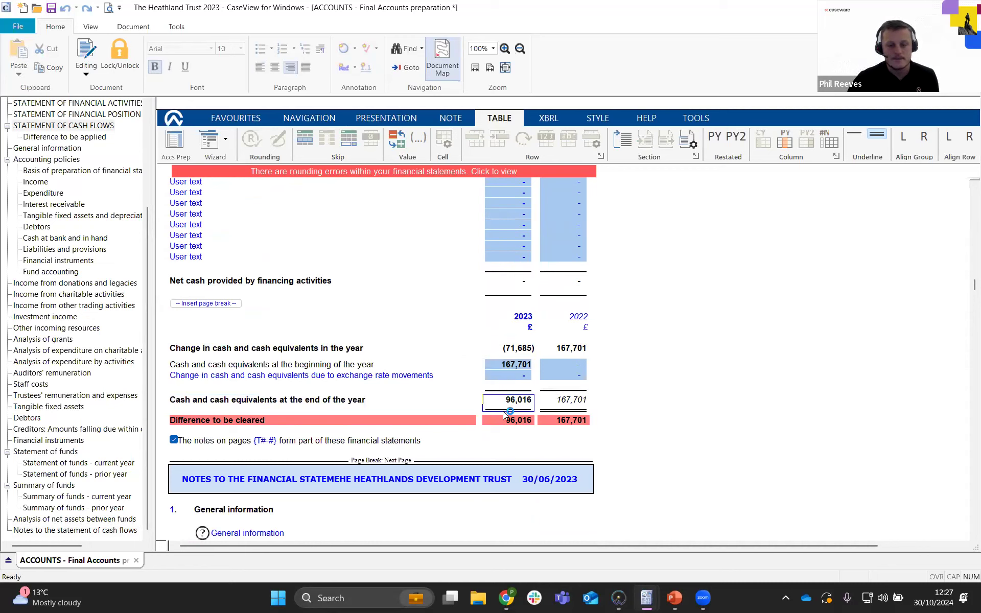
click(505, 420)
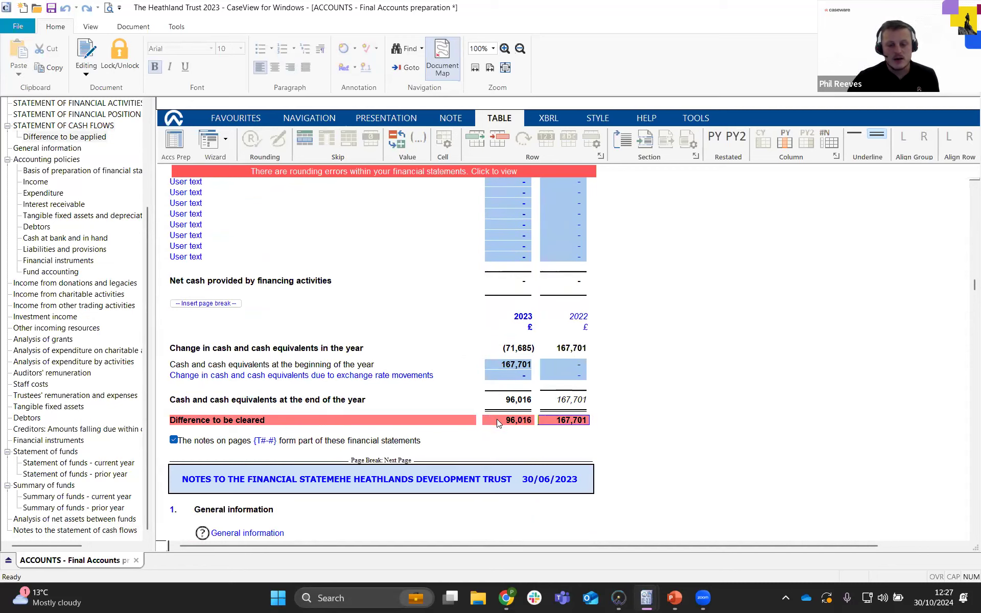
click(565, 422)
click(504, 420)
click(405, 422)
click(529, 423)
click(566, 421)
click(518, 422)
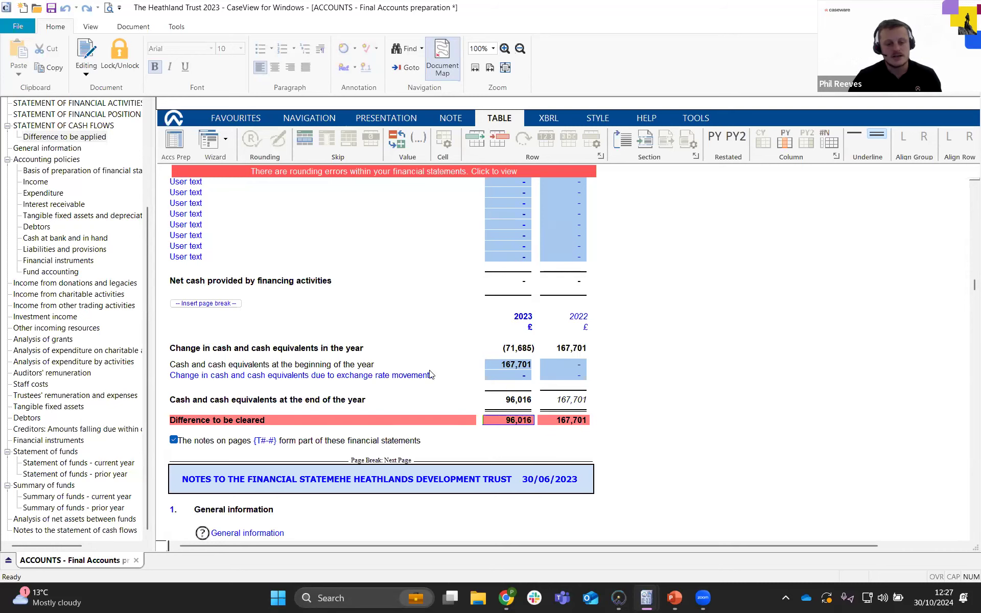
Open the cell configuration of the Cash in hand row in note 22 and clear its current and prior year calculations
click(77, 530)
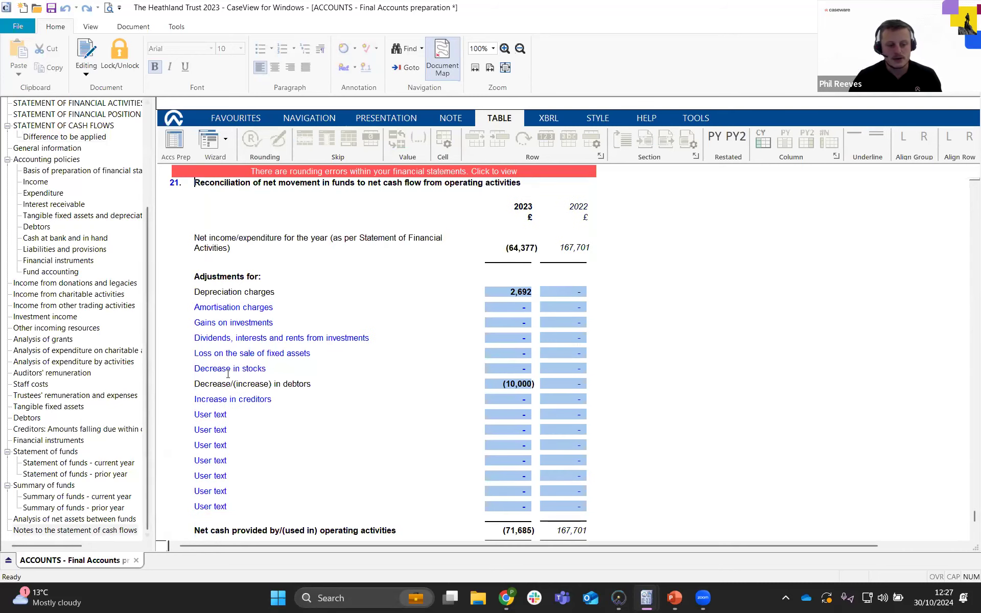
scroll(274, 358, down, 5)
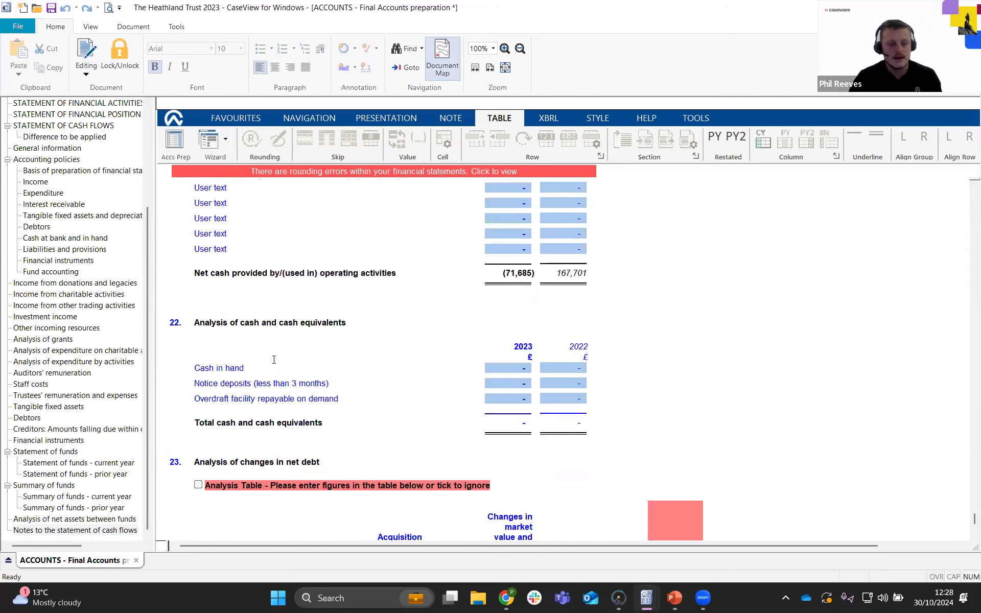
click(360, 322)
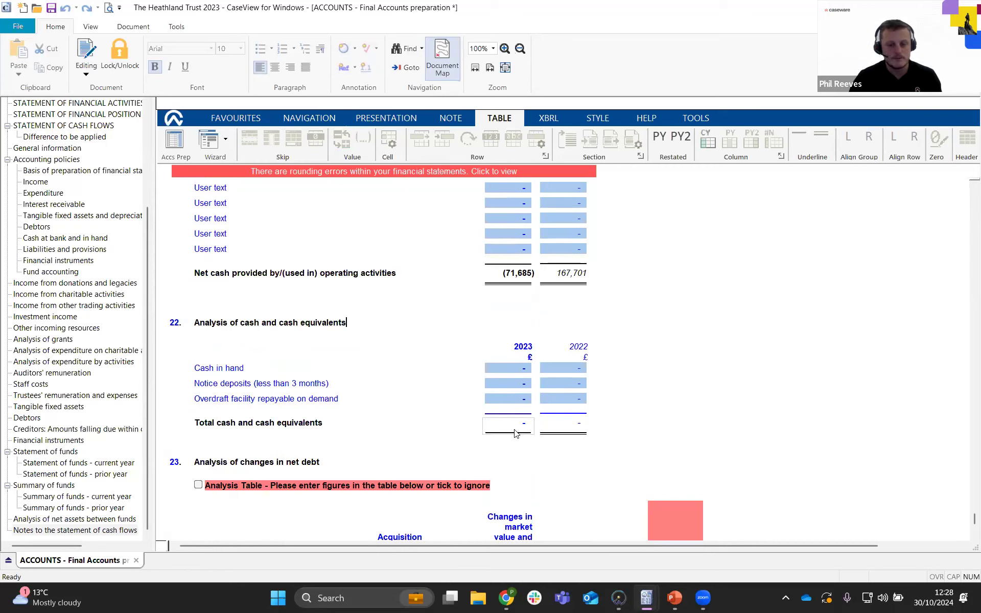
click(516, 367)
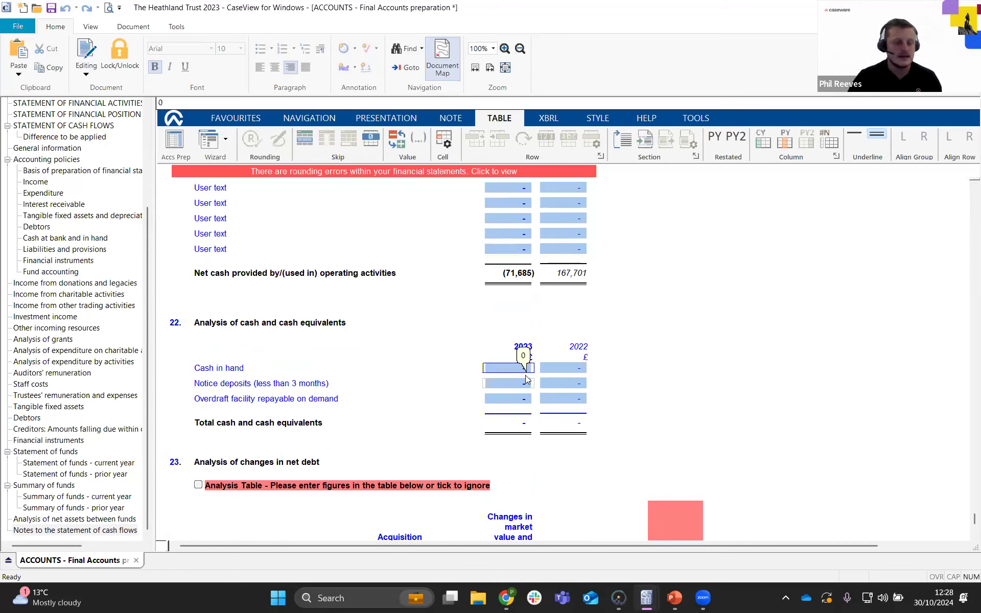
click(445, 142)
drag(491, 241, 396, 244)
key(BackSpace)
drag(503, 282, 362, 290)
key(BackSpace)
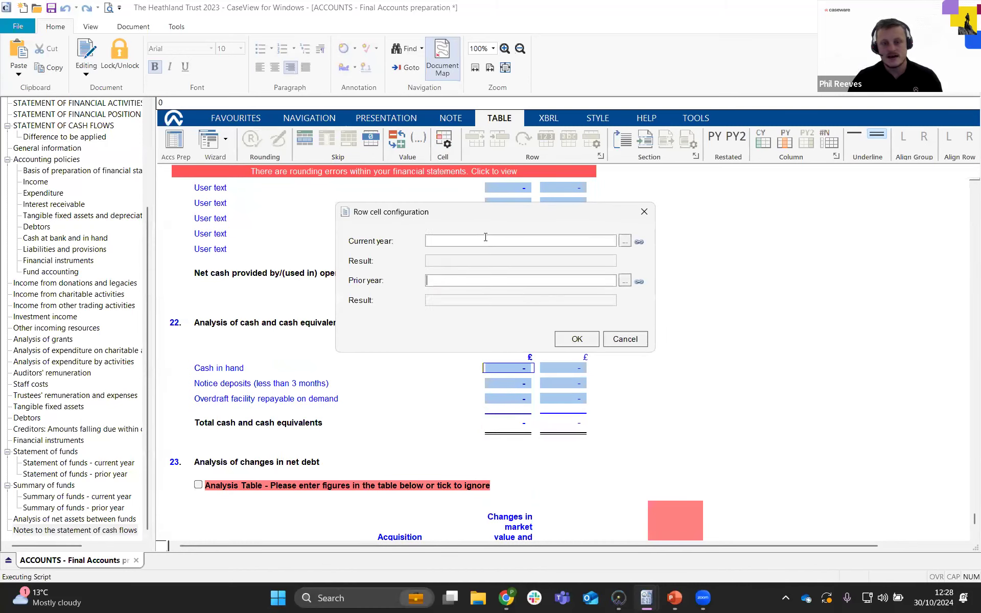
Link the current year calculation to map number C04, Bank and cash balances, at map level 1
click(639, 242)
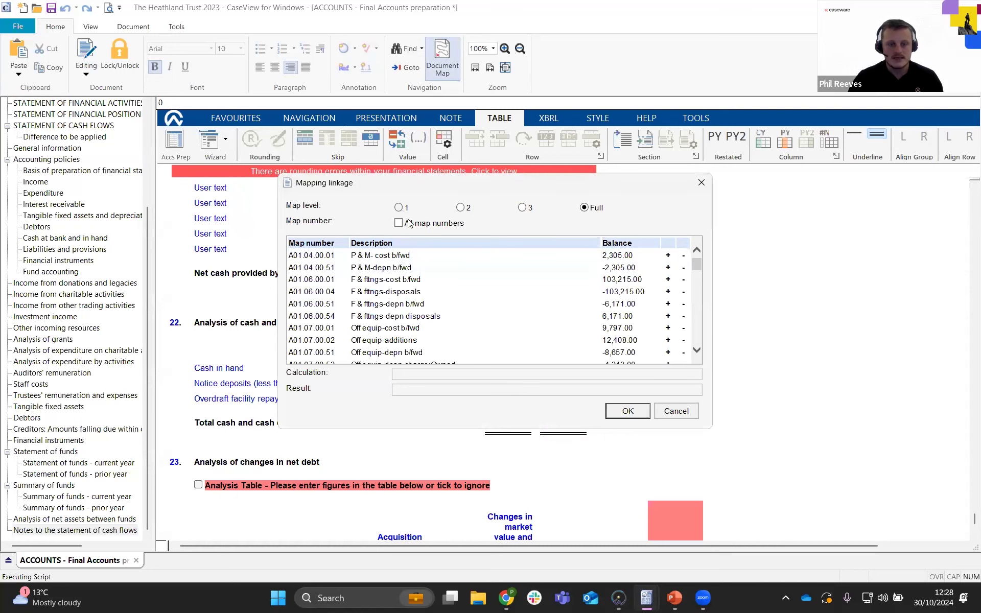
click(399, 207)
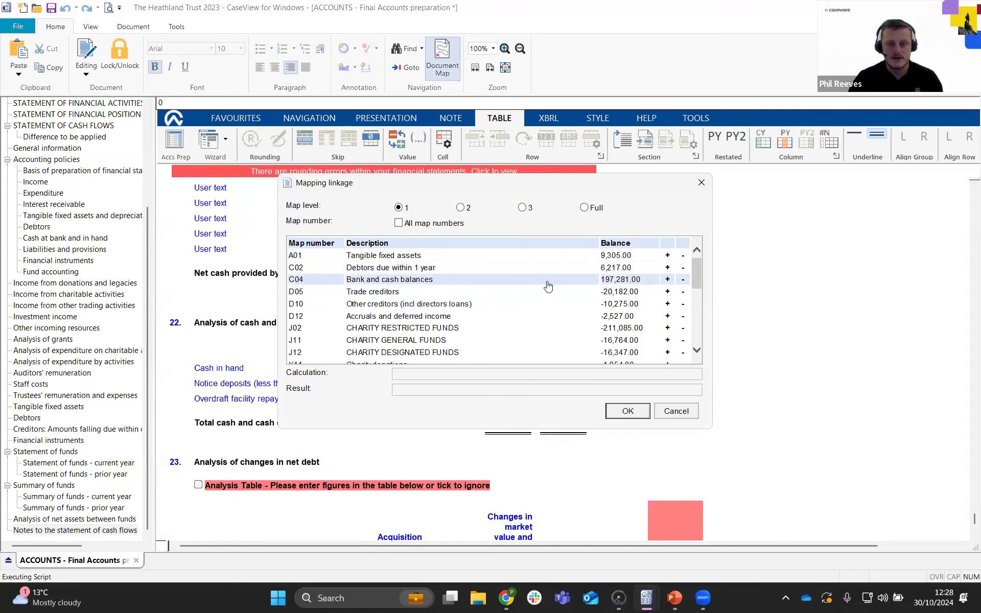
click(667, 281)
click(628, 411)
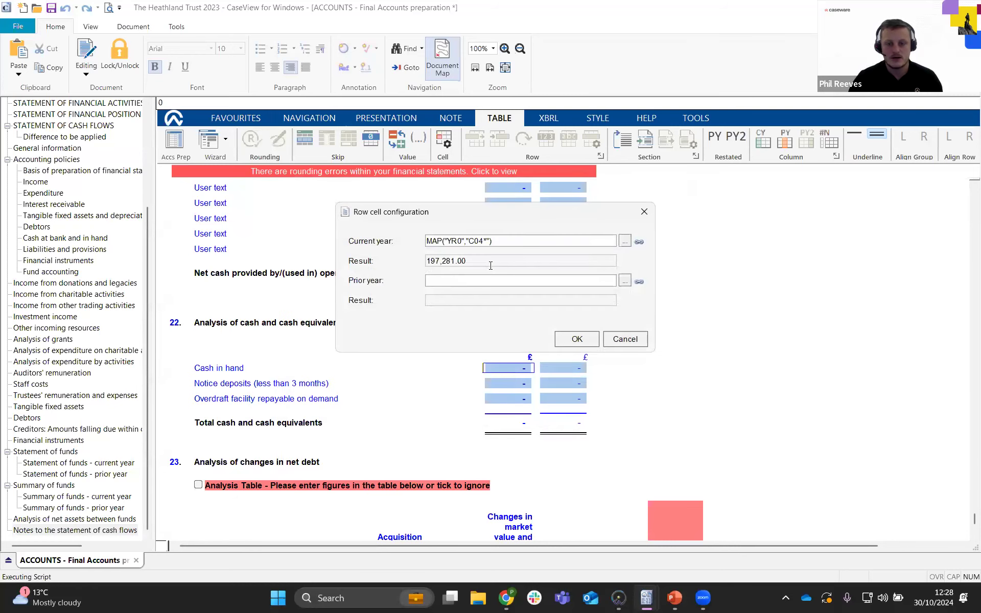
Set the prior year calculation to MAP("YR1","C04*") and apply the Cash in hand row configuration
click(467, 284)
text(MAP("YR0","C04*"))
key(BackSpace)
text(1)
click(579, 340)
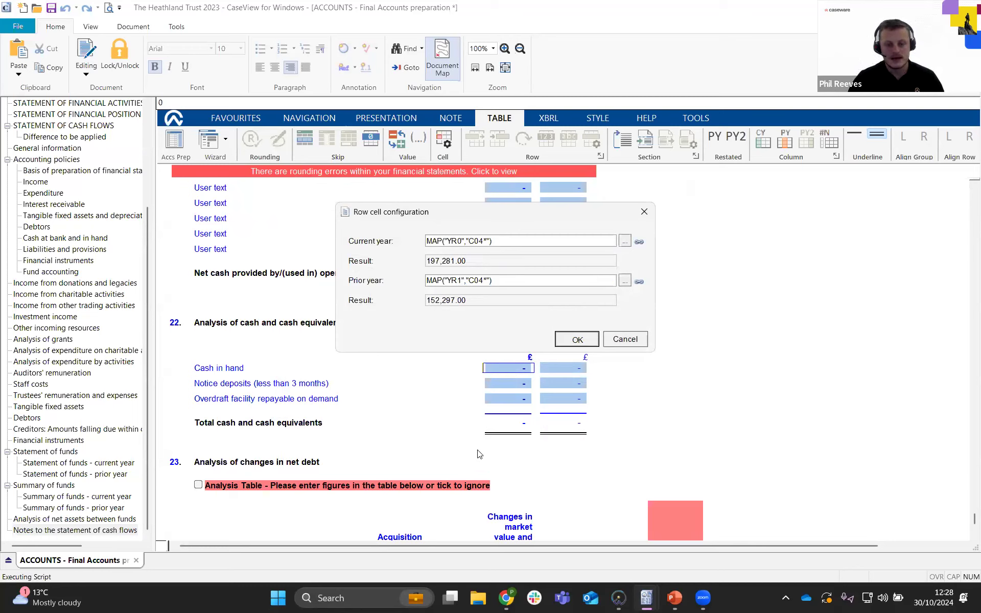
Check the Cash in hand and Total cash and cash equivalents figures for both years in note 22
click(574, 371)
click(524, 372)
click(567, 372)
click(524, 372)
click(503, 373)
click(557, 428)
click(511, 434)
click(509, 433)
click(505, 372)
click(253, 322)
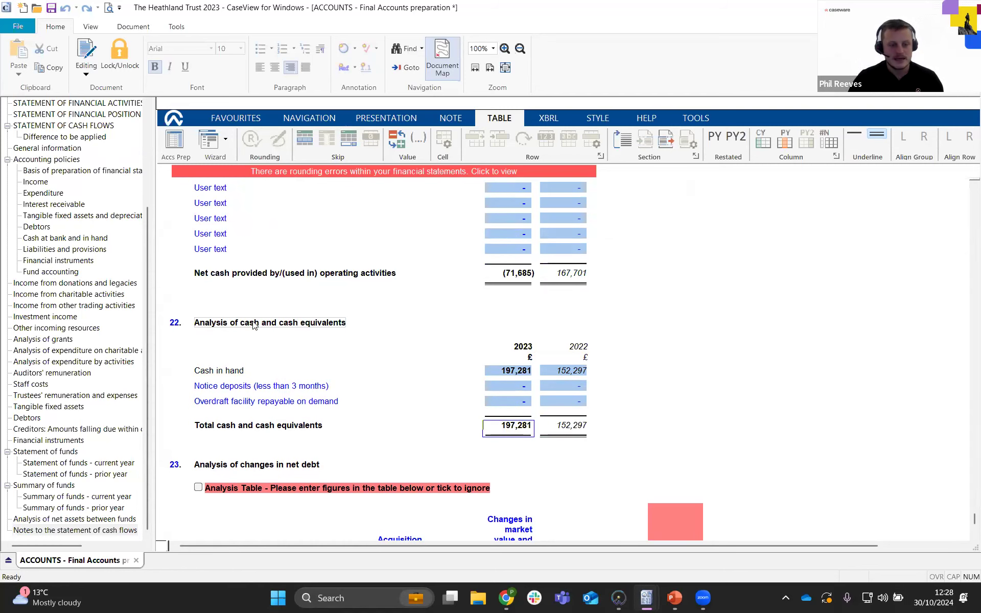
Go back to the statement of cash flows and check the 2023 and 2022 Difference to be cleared against year-end cash
scroll(47, 163, up, 1)
click(49, 160)
scroll(415, 405, down, 10)
scroll(528, 293, up, 3)
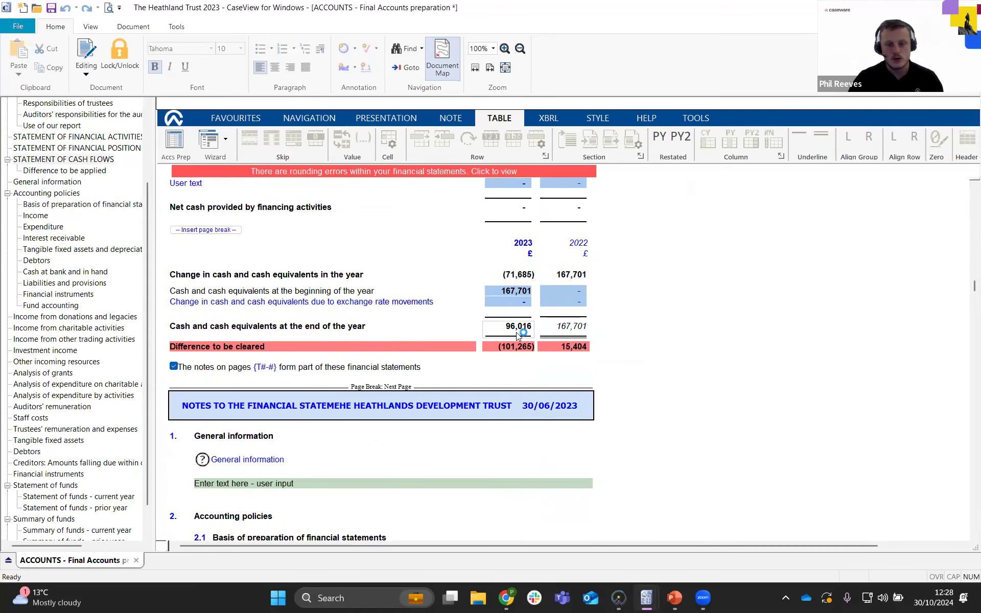
click(520, 351)
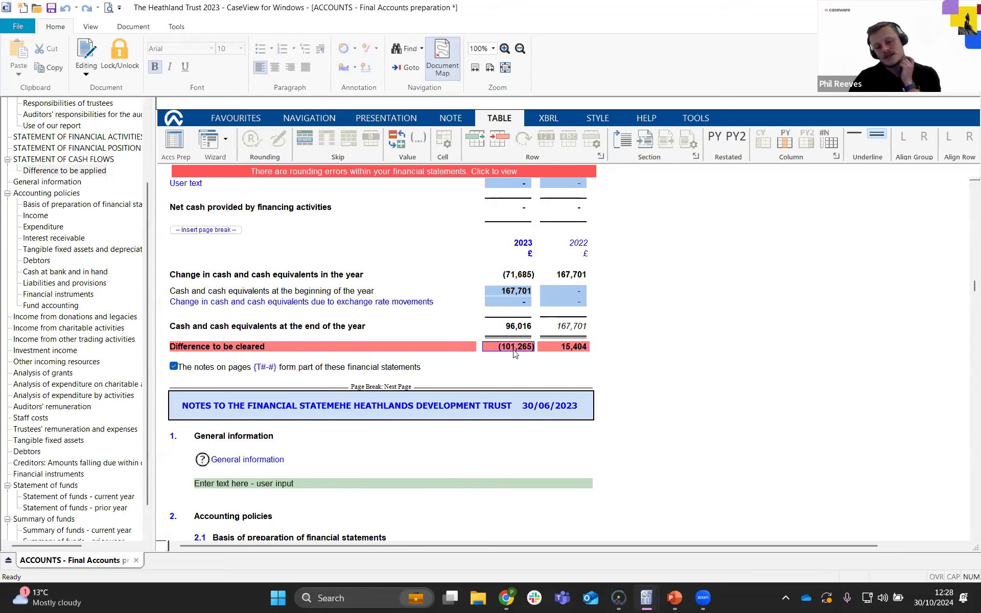
scroll(514, 353, up, 3)
scroll(491, 416, down, 3)
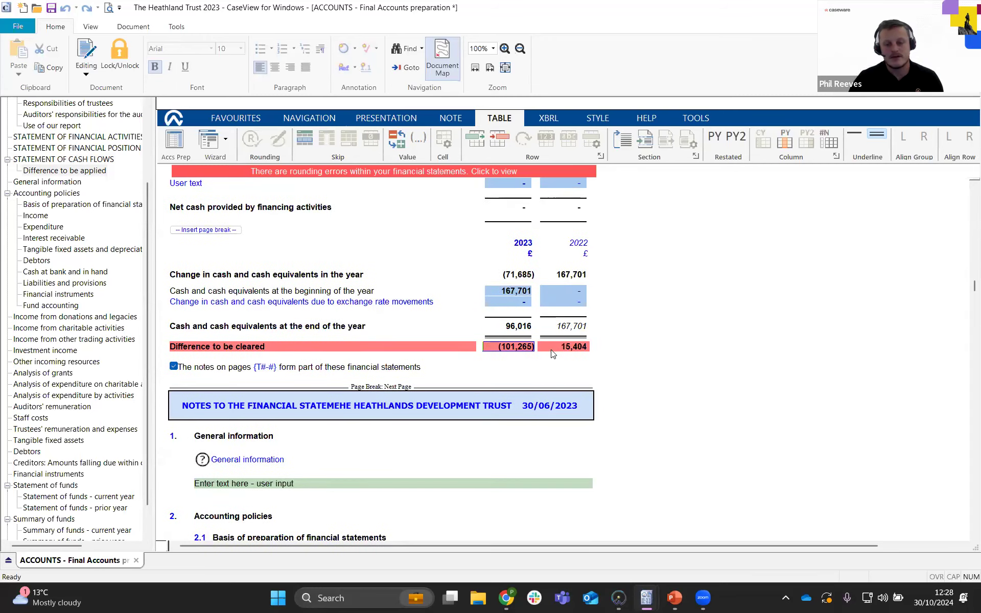
click(557, 348)
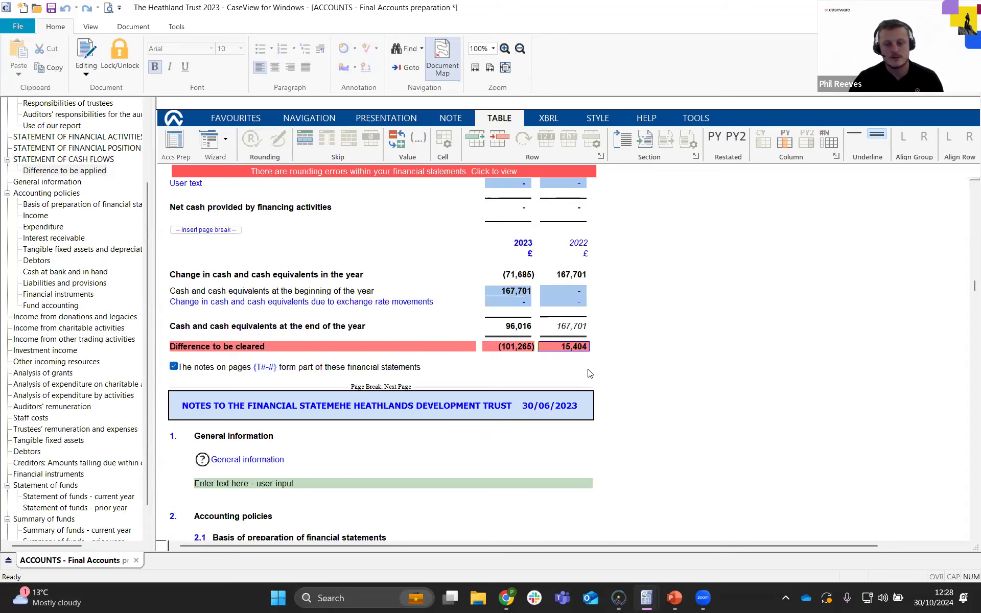
Compare the 2023 opening cash and cash equivalents with the 2022 year-end figure in the statement of cash flows
scroll(590, 373, up, 6)
scroll(481, 387, down, 4)
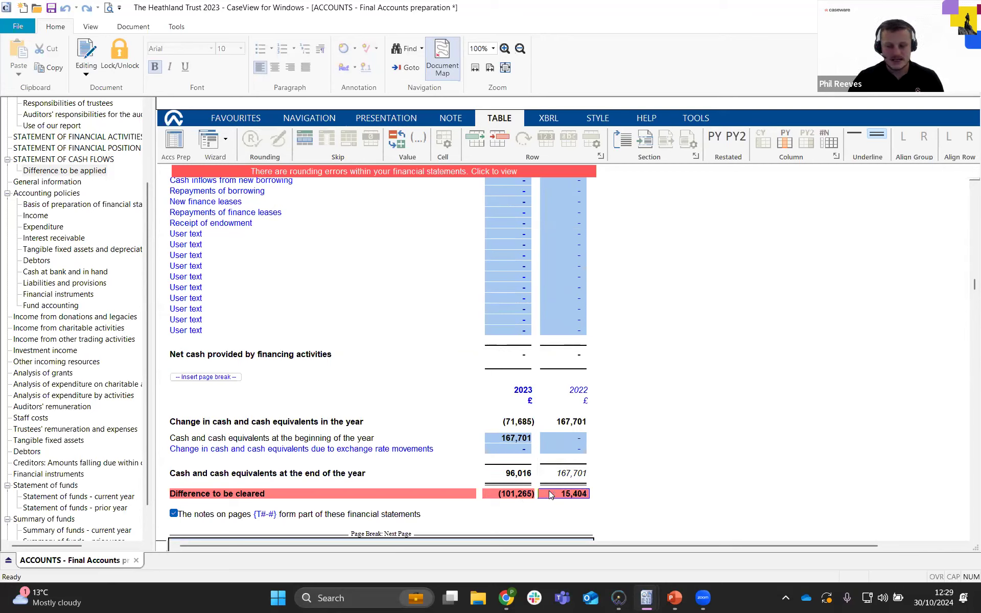
click(516, 444)
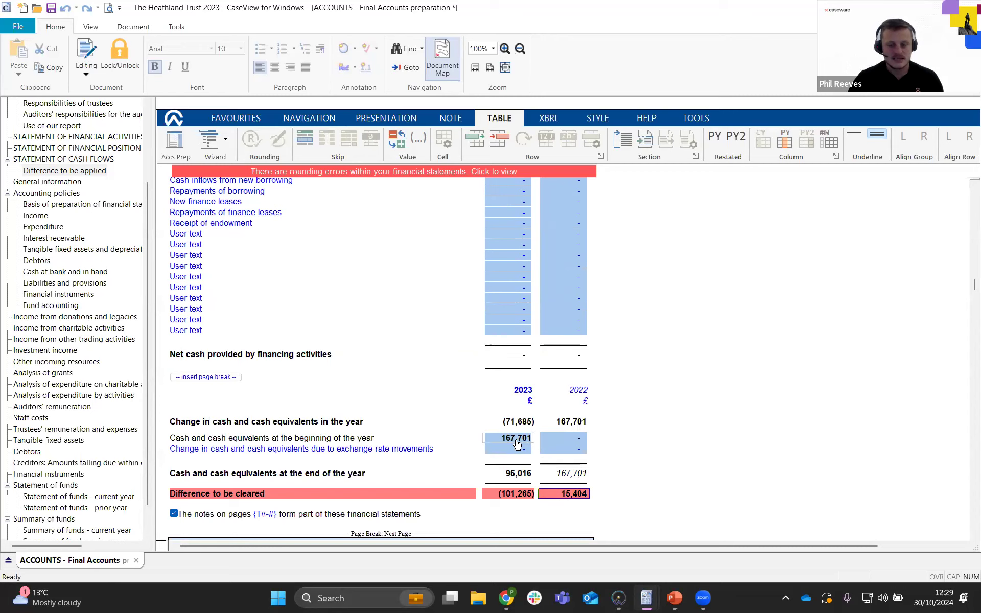
click(572, 476)
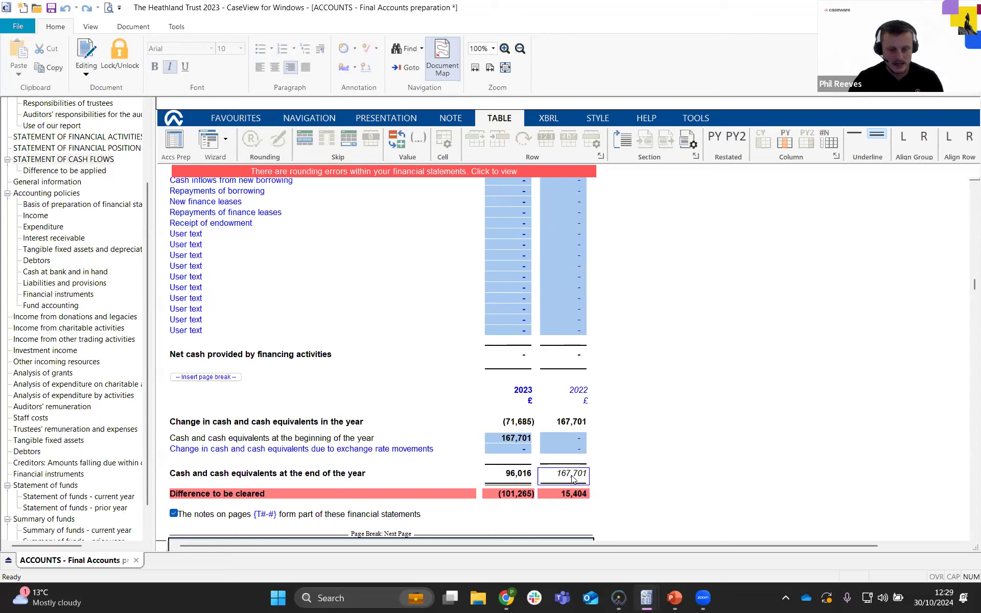
click(518, 441)
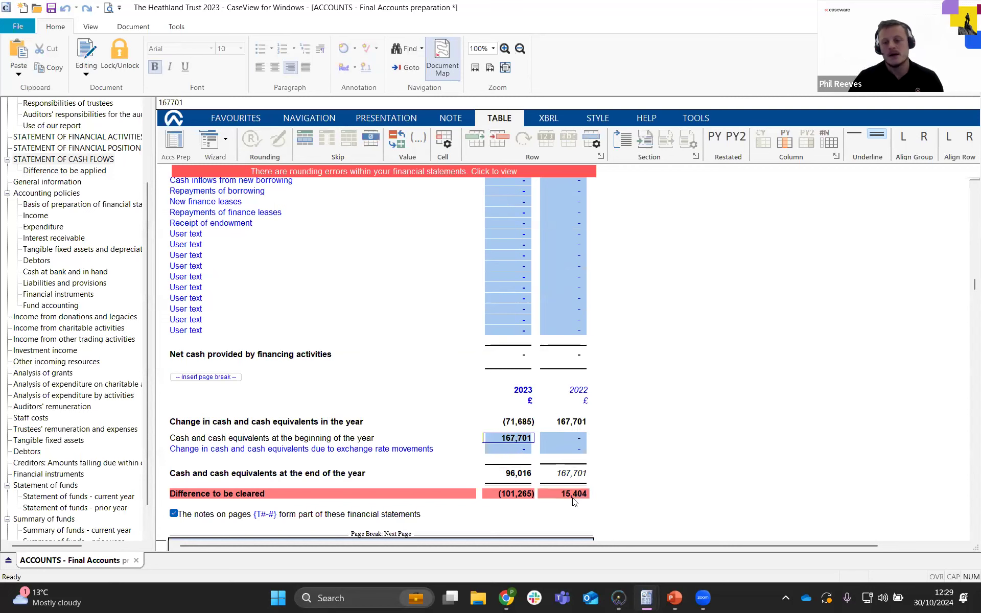
Try to clear the 2023 difference by entering -101265 as Cash inflows from new borrowing
click(575, 245)
scroll(565, 308, up, 3)
click(568, 330)
scroll(571, 339, down, 6)
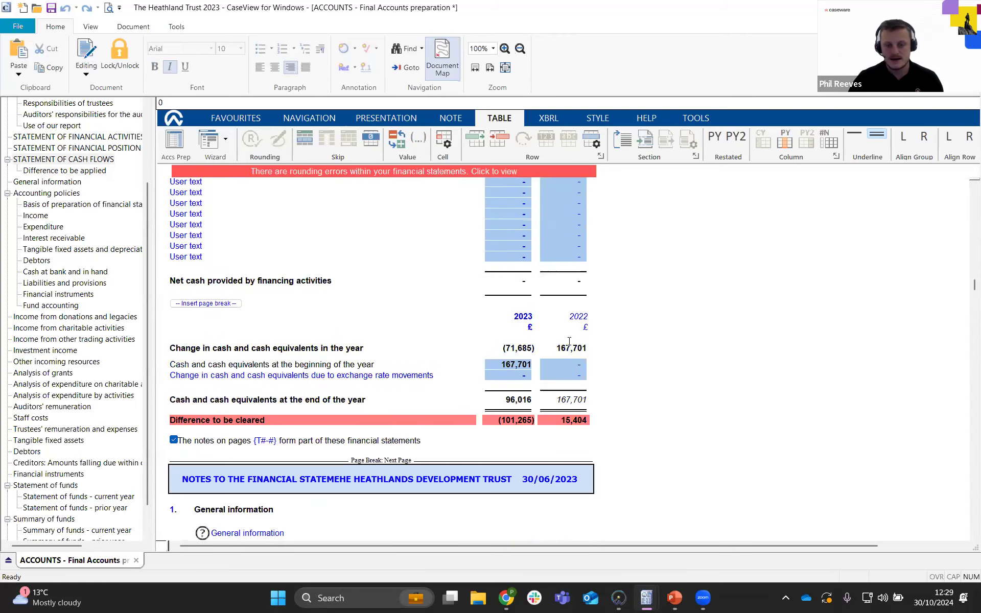
scroll(512, 284, up, 3)
click(512, 217)
text(-101265)
key(Return)
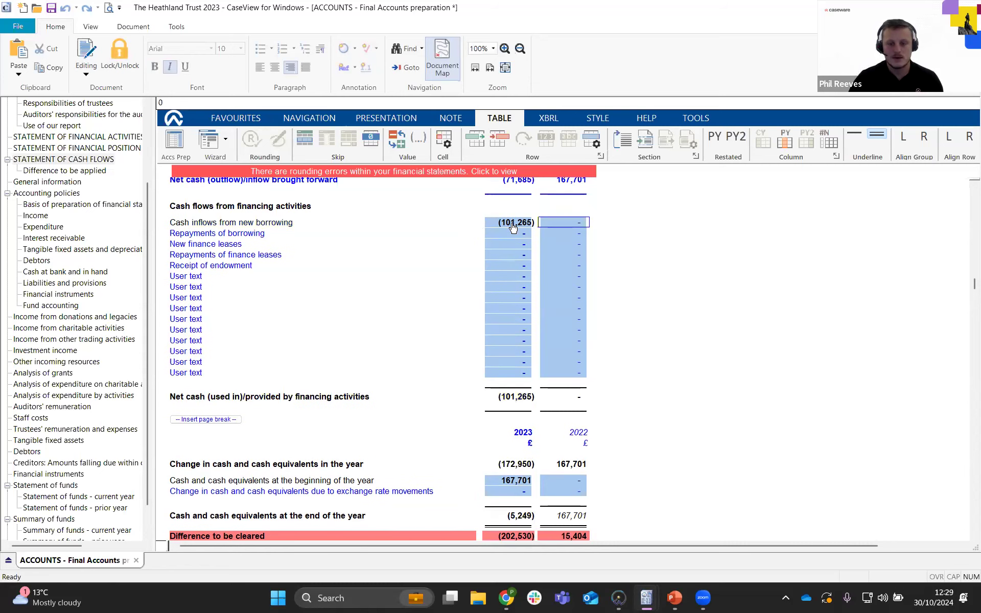
Set the 2023 Cash inflows from new borrowing to 101,265
text(101,265)
key(Tab)
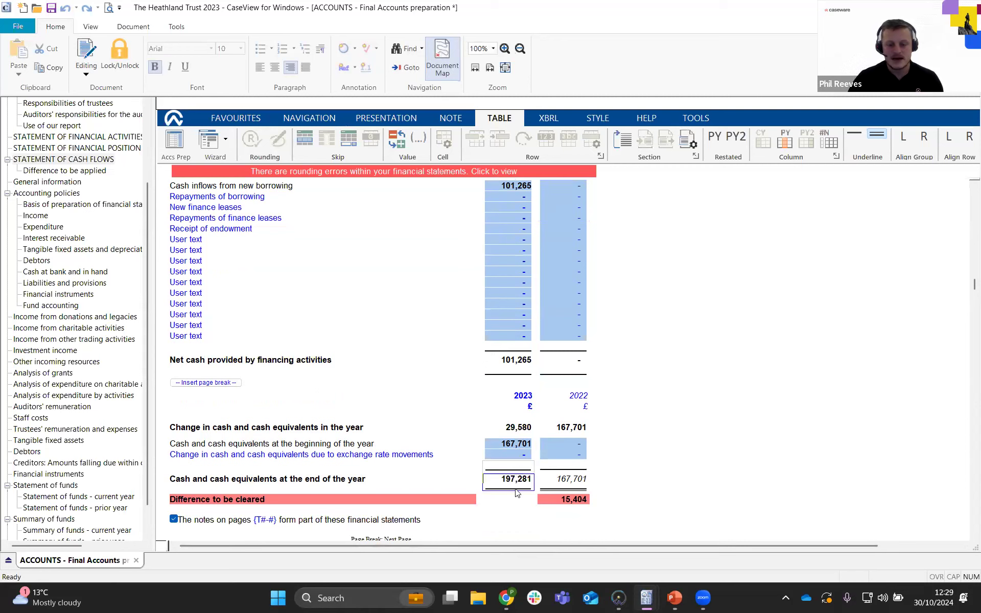
Set the 2022 Cash inflows from new borrowing to -15404 to clear the prior year difference
scroll(562, 270, up, 3)
click(562, 270)
click(562, 261)
scroll(562, 263, down, 3)
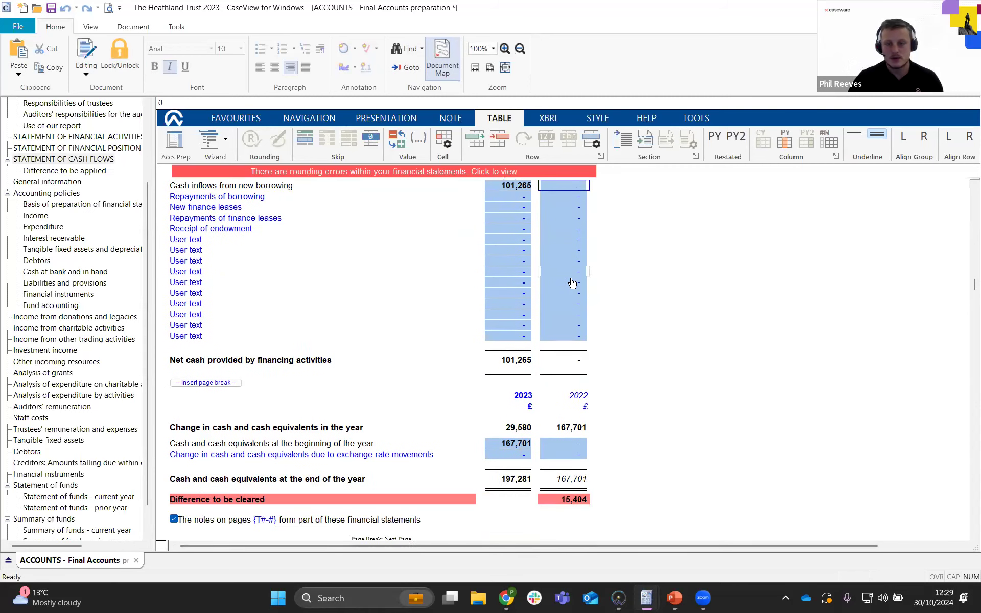
text(-15404)
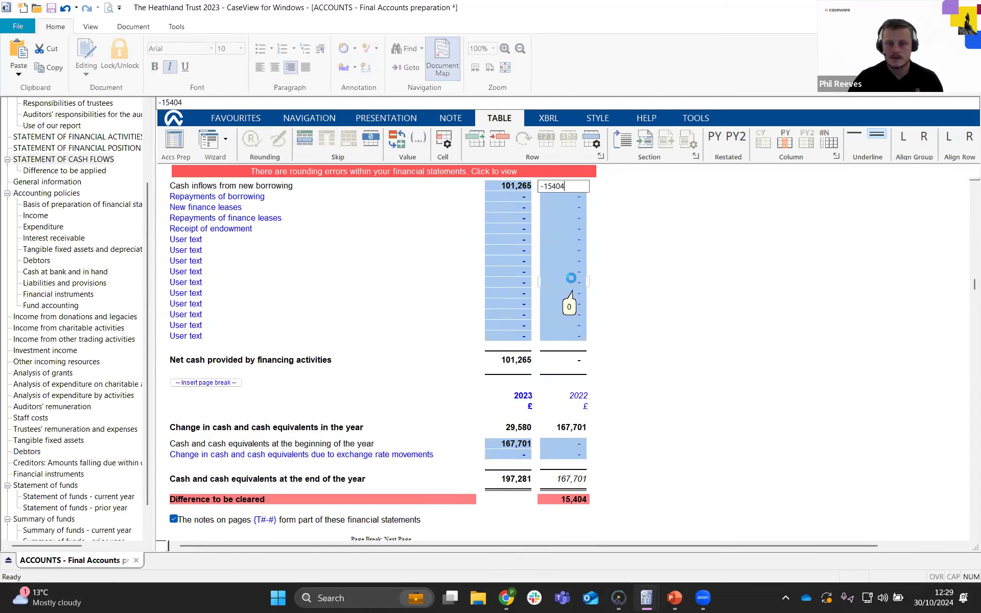
key(Return)
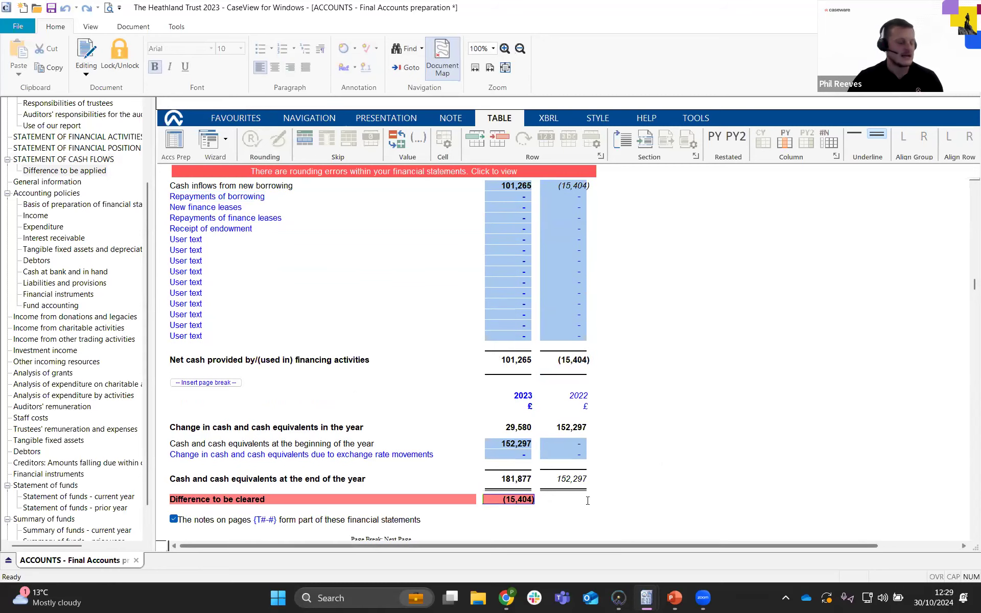
Check that the 2022 year-end cash carries into the 2023 opening balance, and close the Final Accounts preparation document
click(563, 482)
click(506, 445)
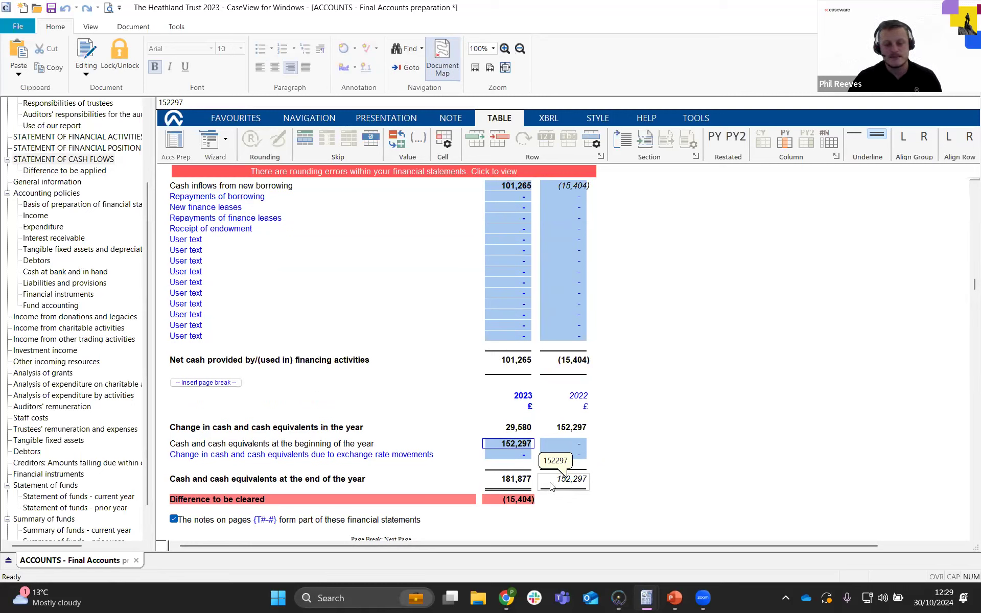
click(136, 560)
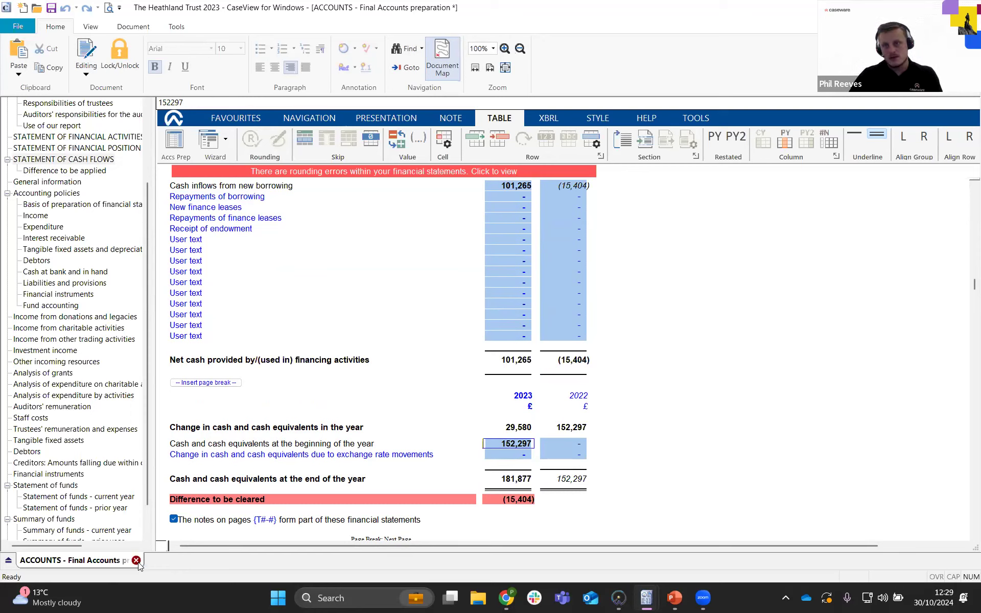